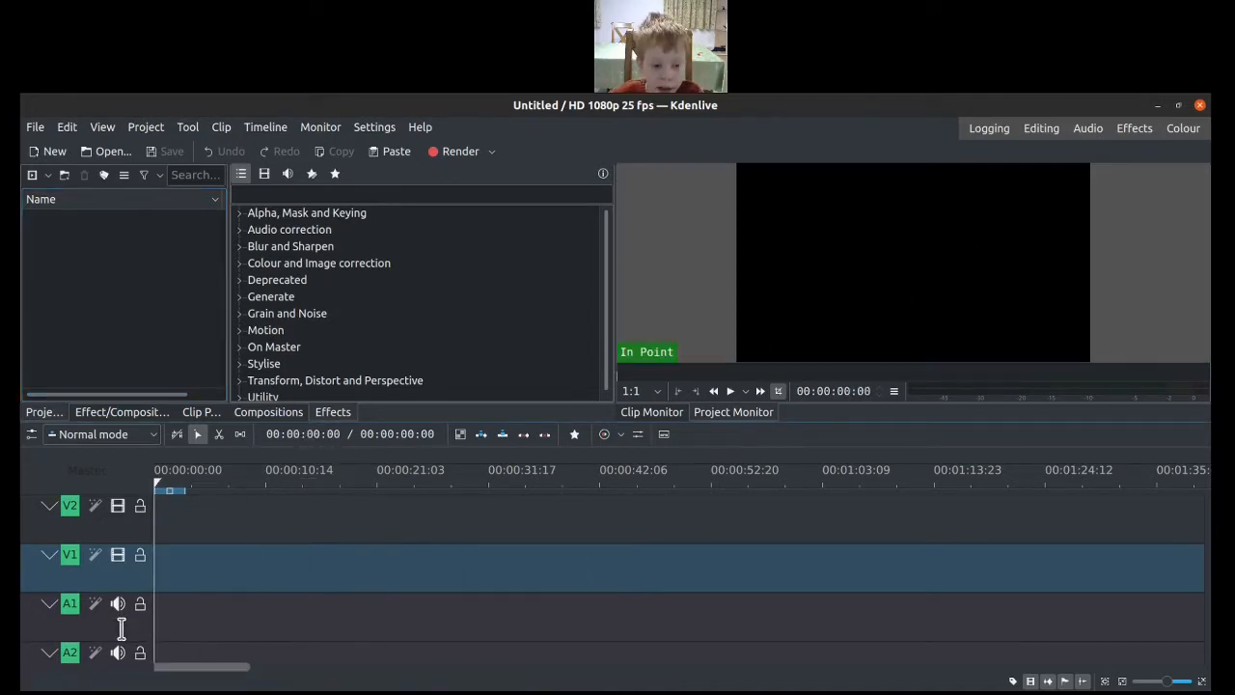
Start adding a clip to the project and browse to the French_Poem folder inside Videos
click(432, 313)
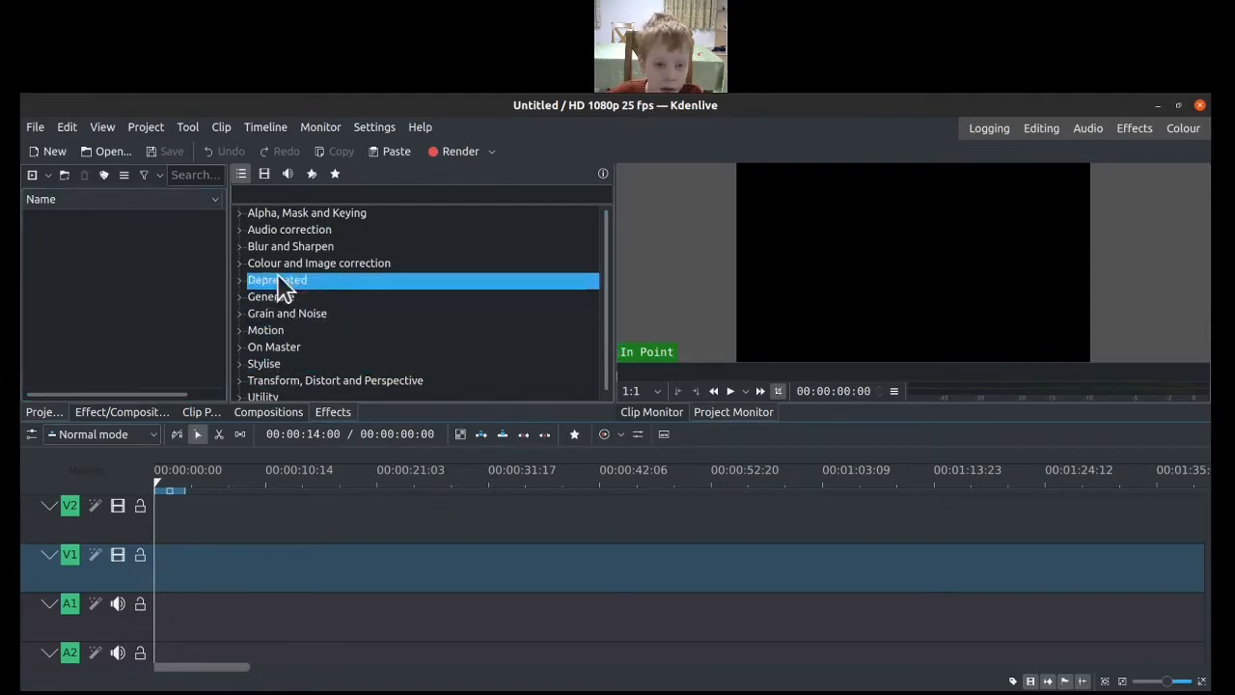
click(147, 130)
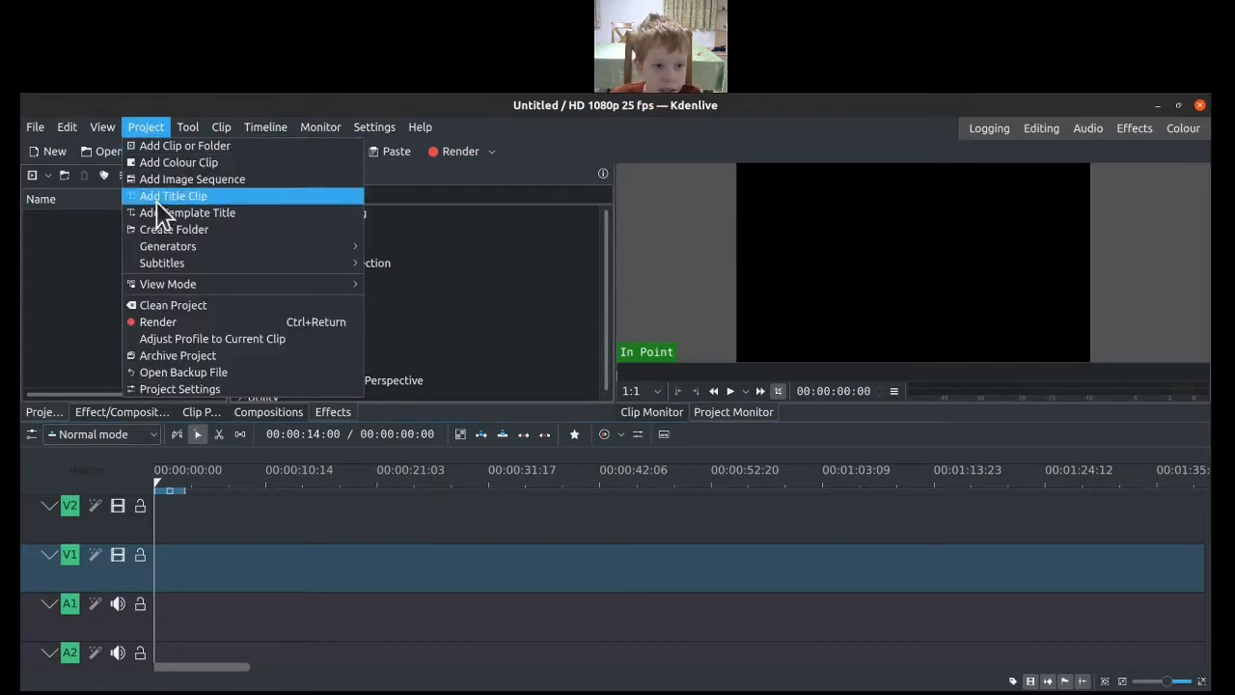
click(221, 147)
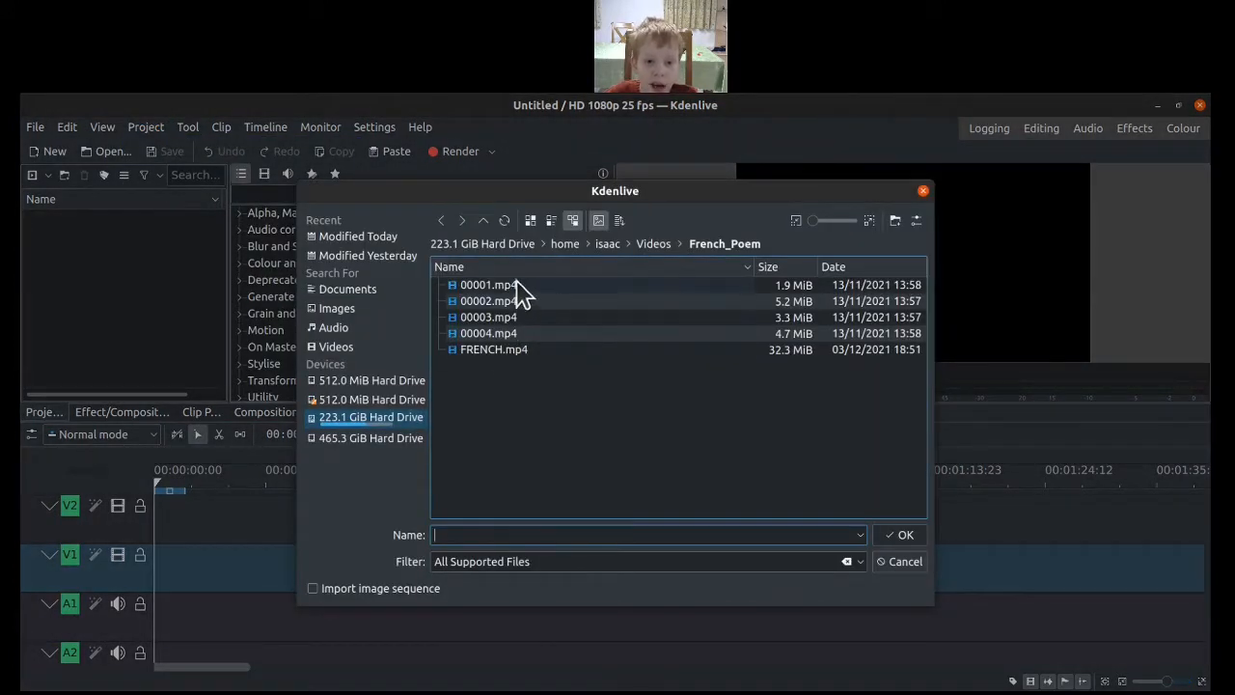
click(653, 245)
click(557, 336)
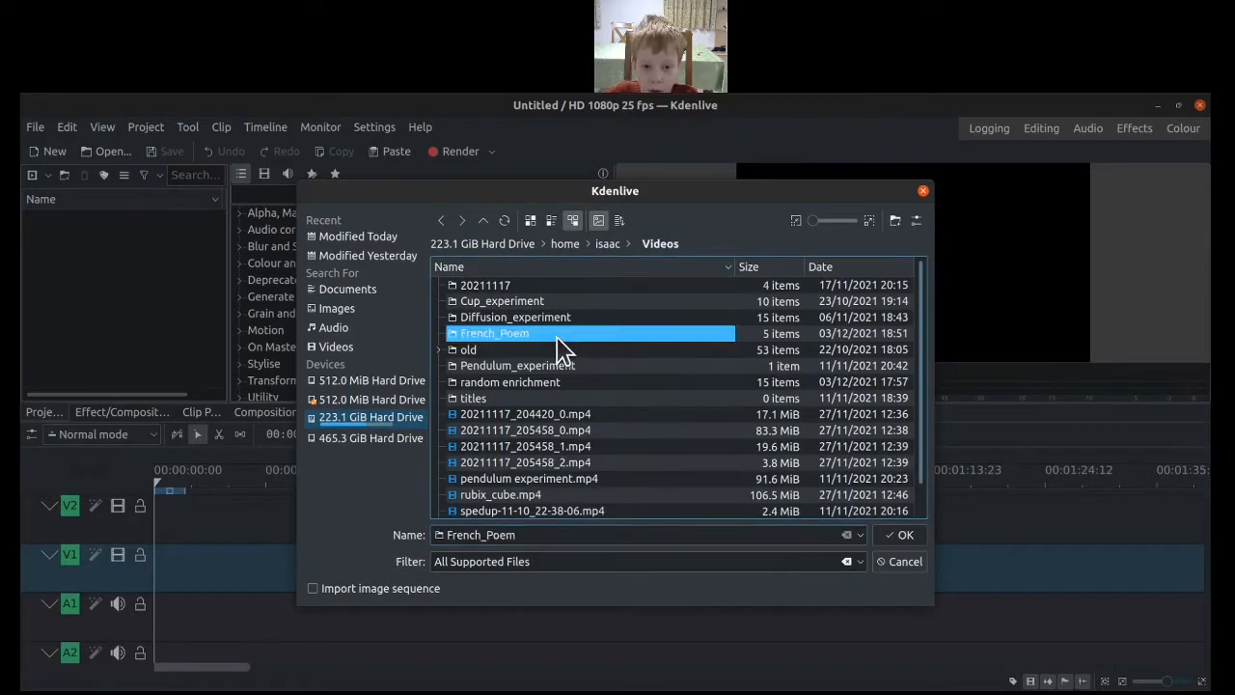
double_click(558, 338)
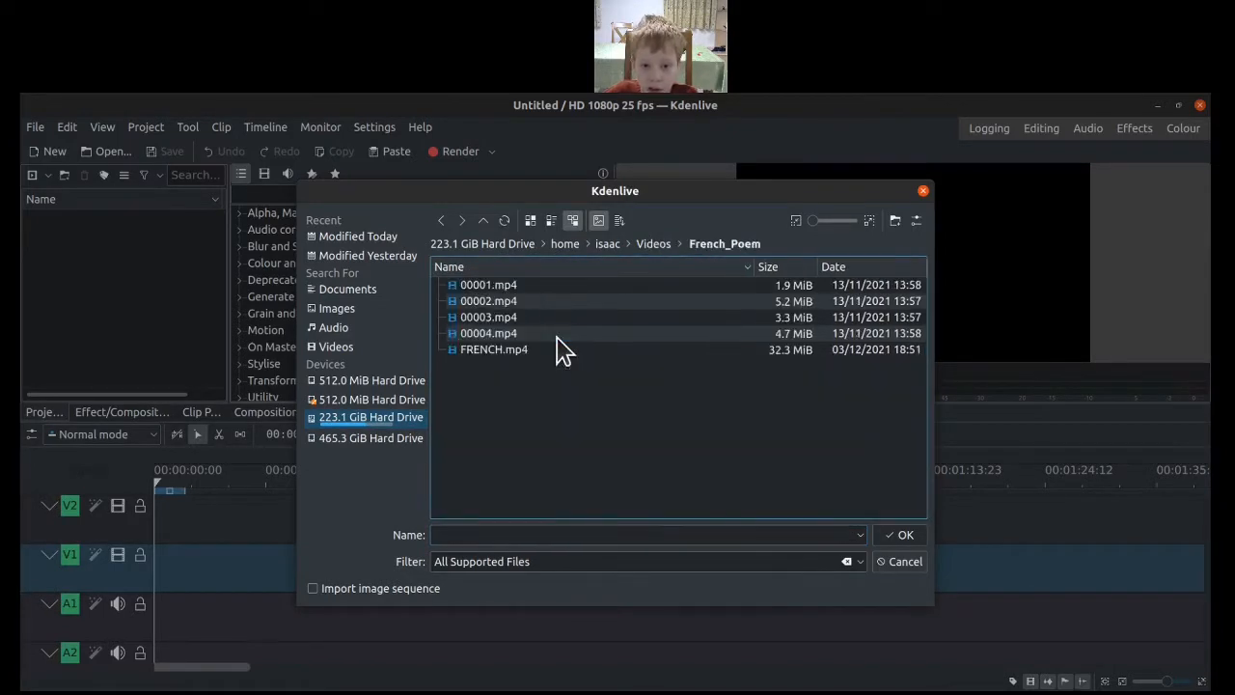
Import 00001.mp4 into the project and decline switching to the clip's HD 720p 25 fps profile
click(522, 285)
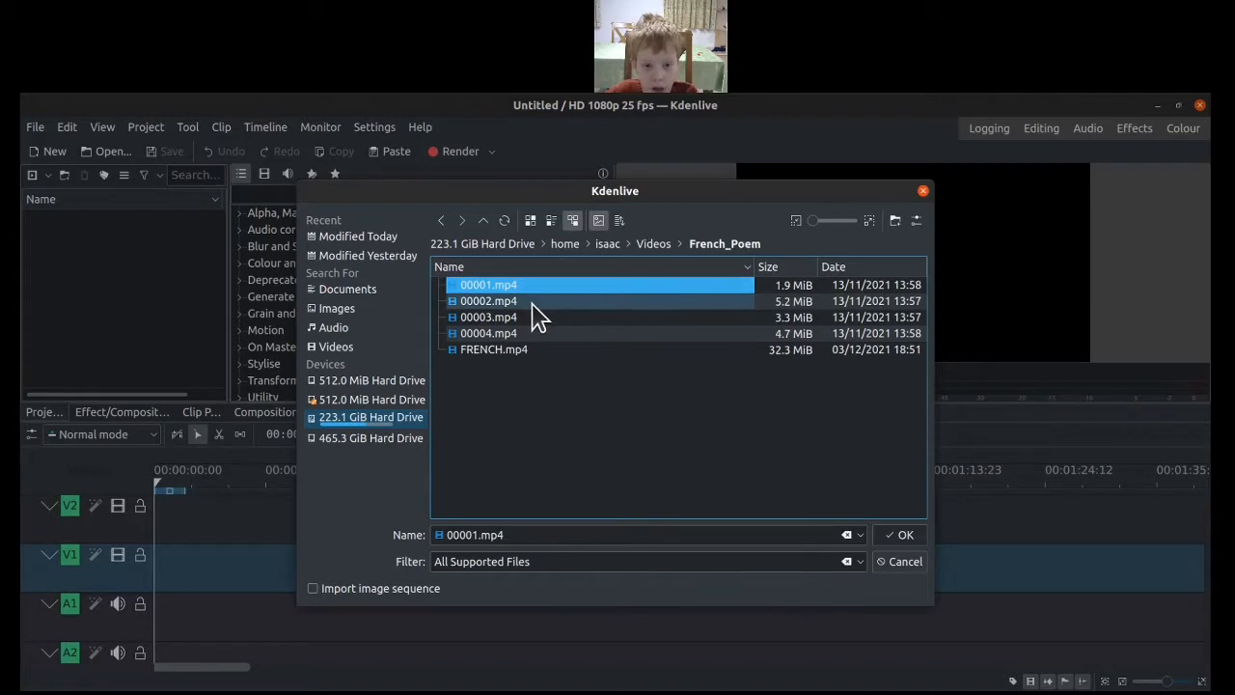
click(534, 301)
click(537, 317)
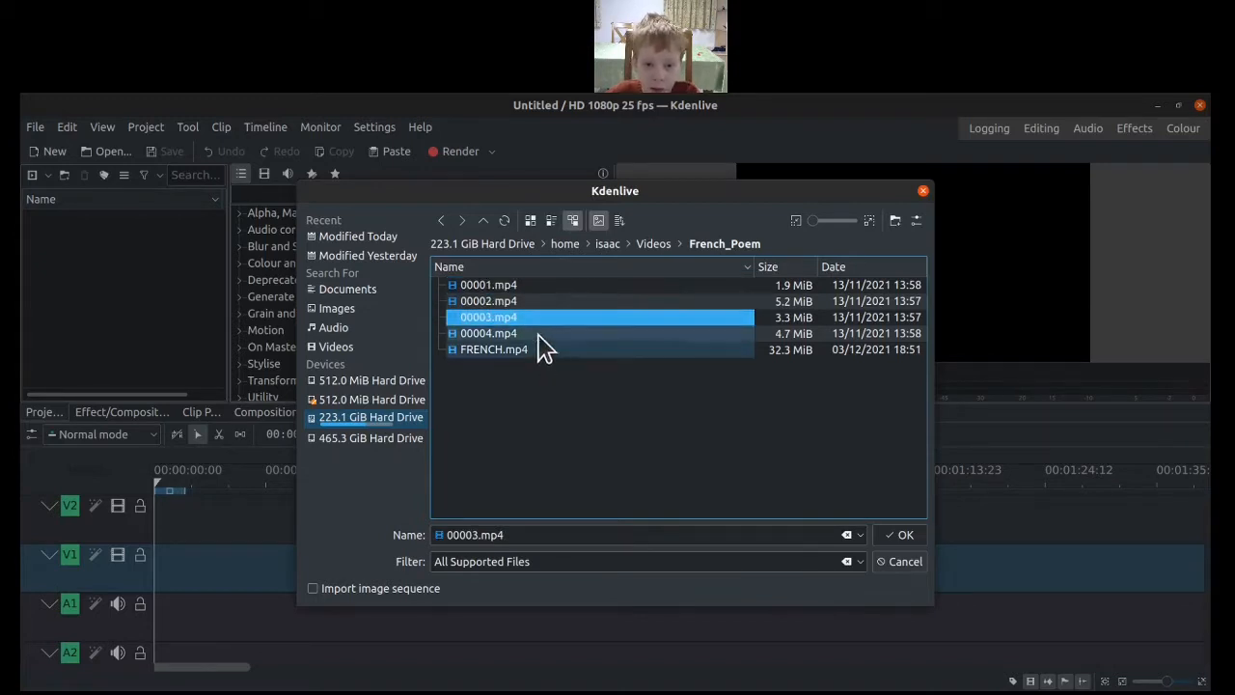
click(545, 334)
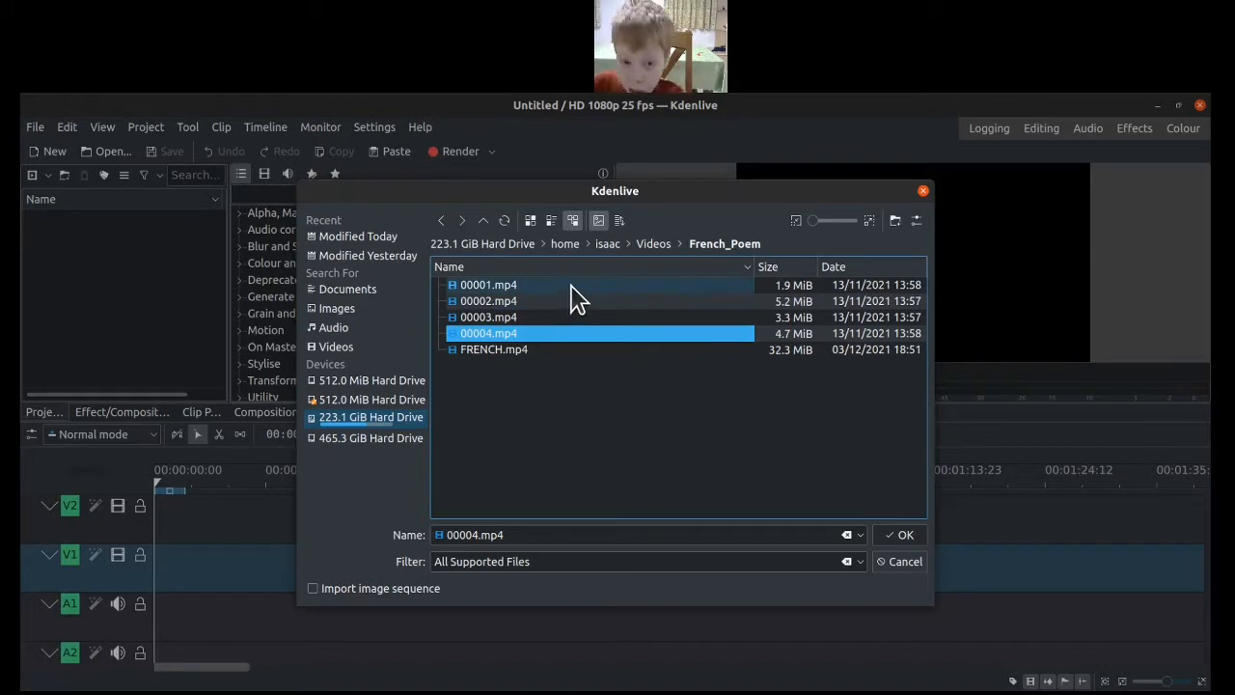
click(509, 286)
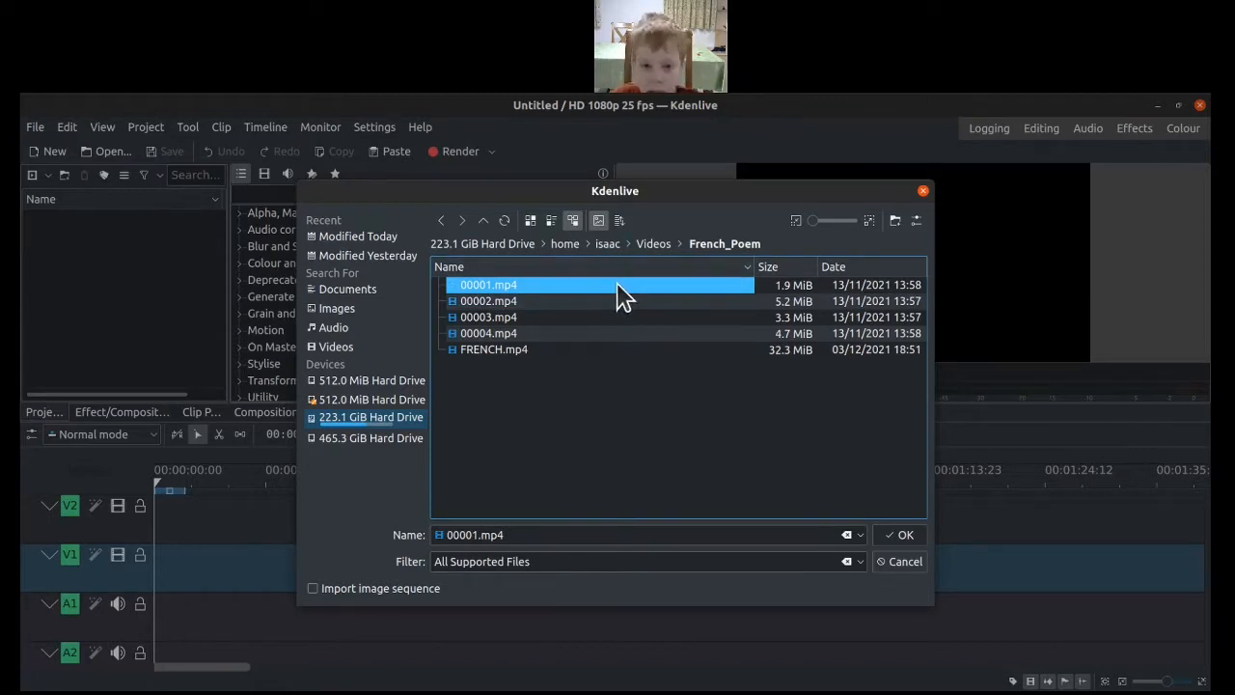
click(907, 537)
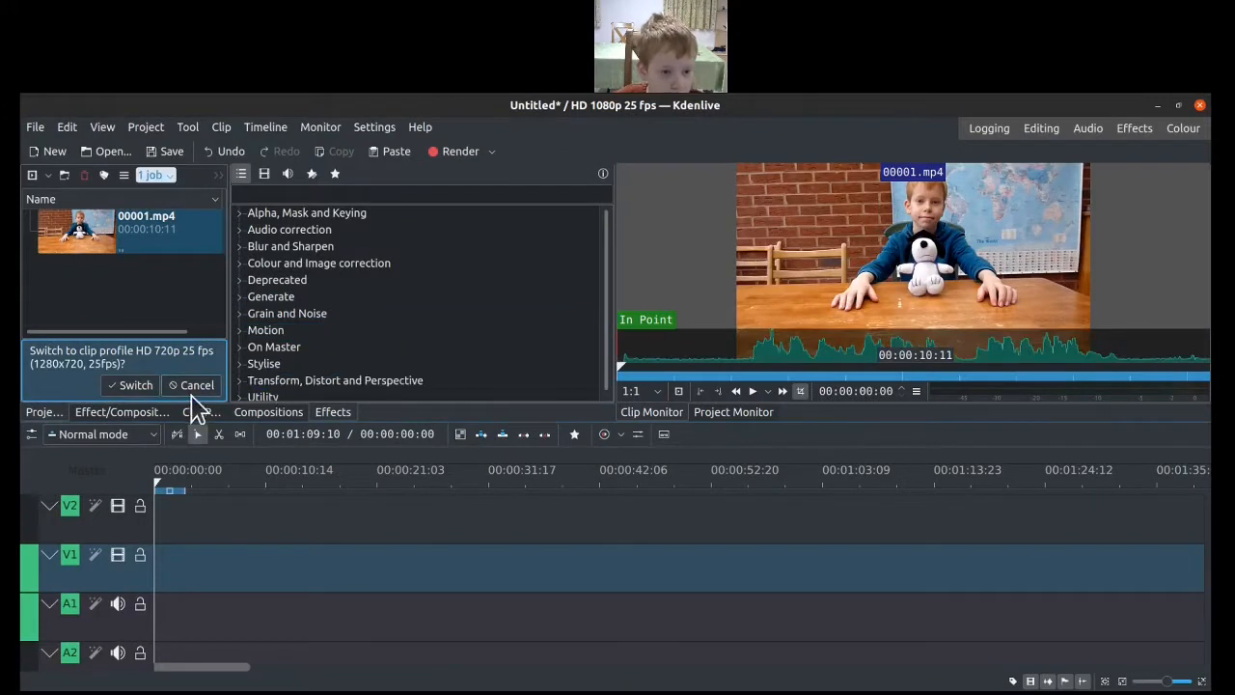
click(199, 385)
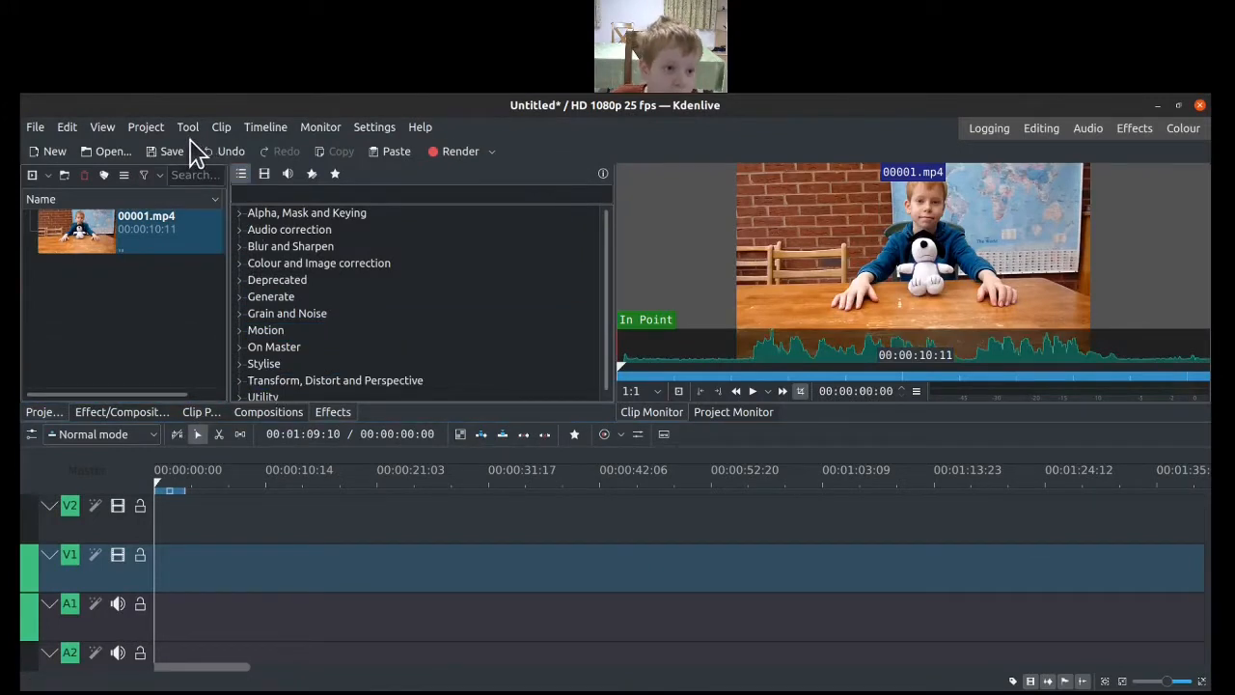
Import 00002.mp4, 00003.mp4 and 00004.mp4 from the French_Poem folder together
click(143, 134)
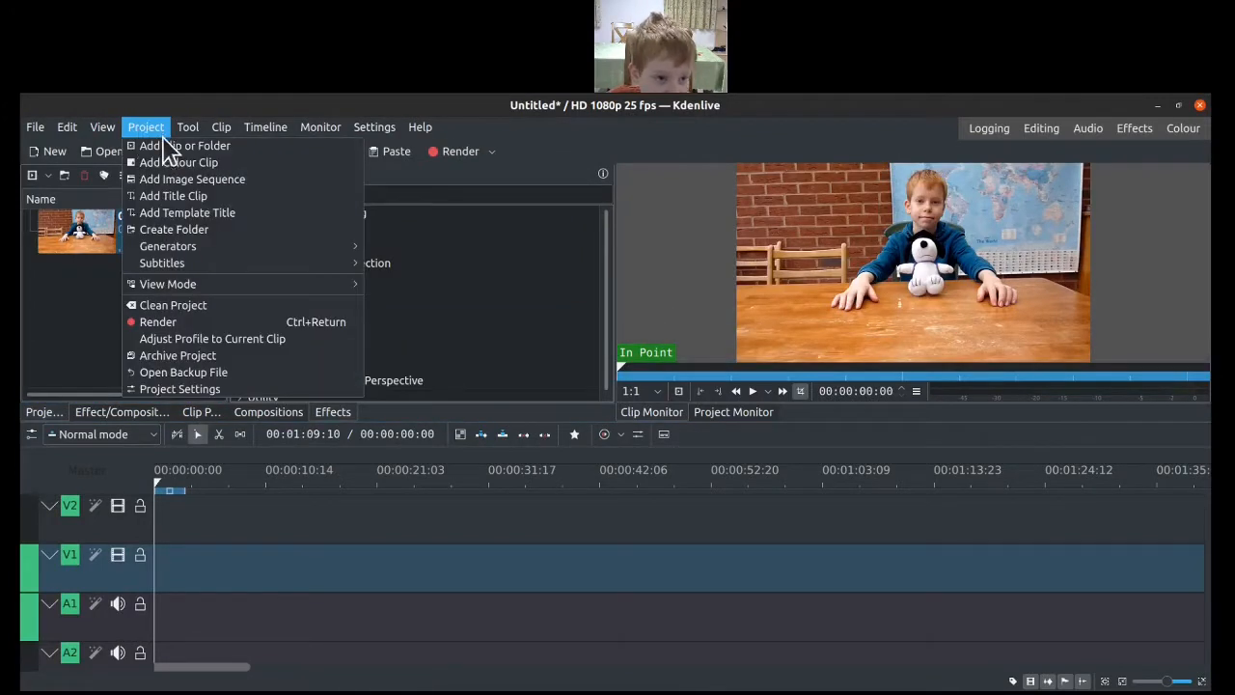
click(166, 146)
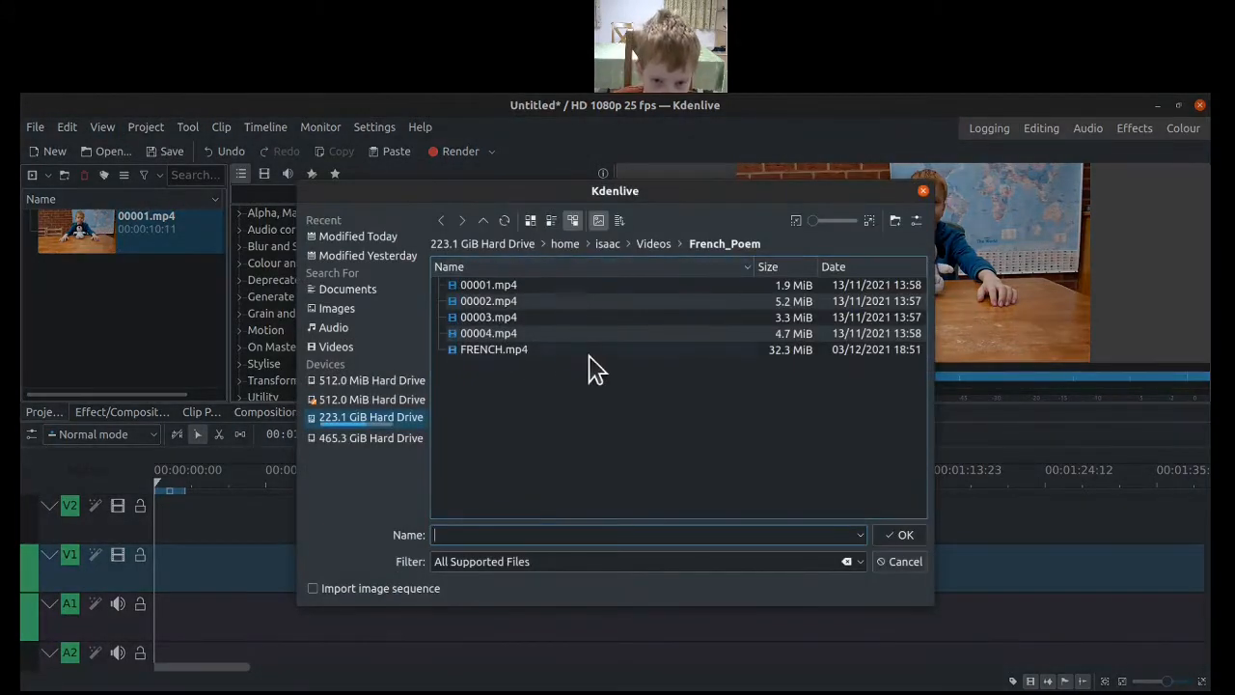
click(559, 303)
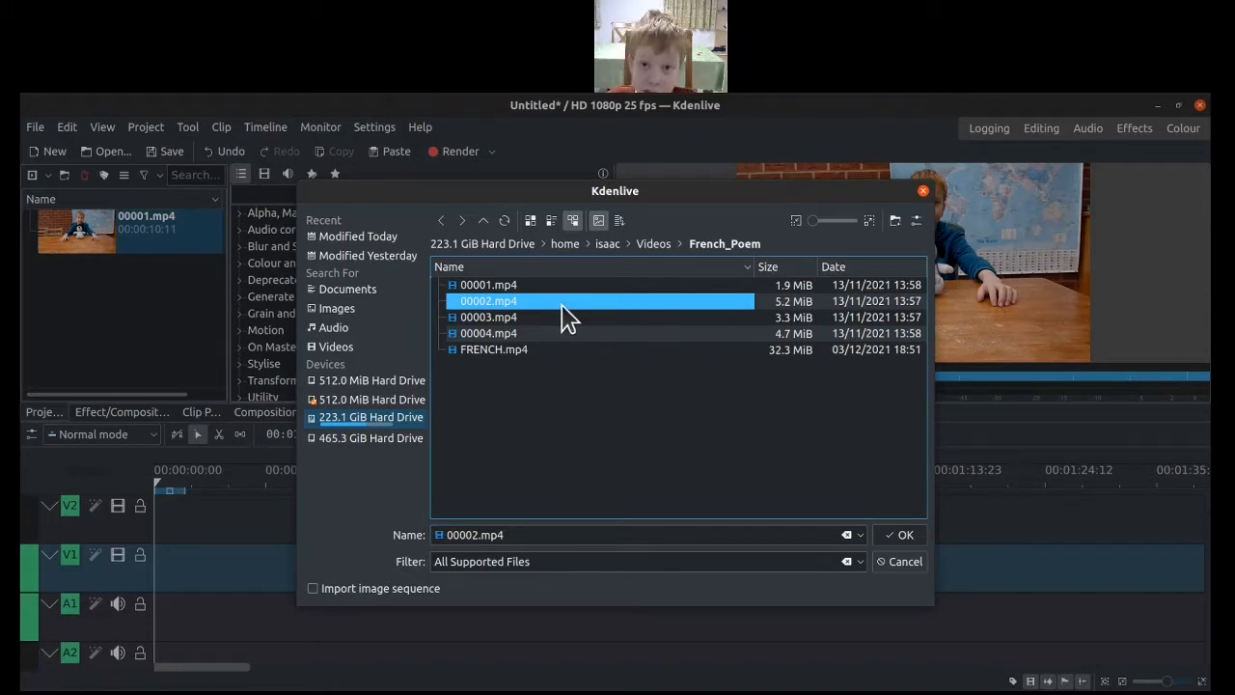
shift+click(571, 317)
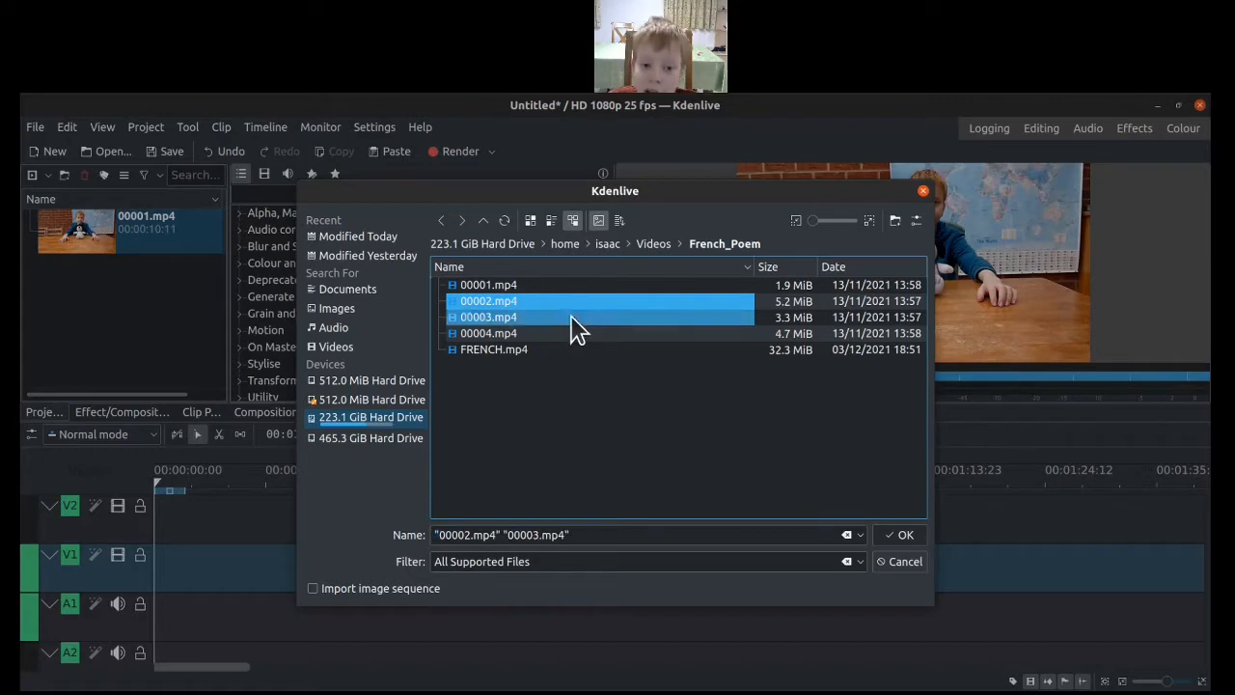
shift+click(591, 333)
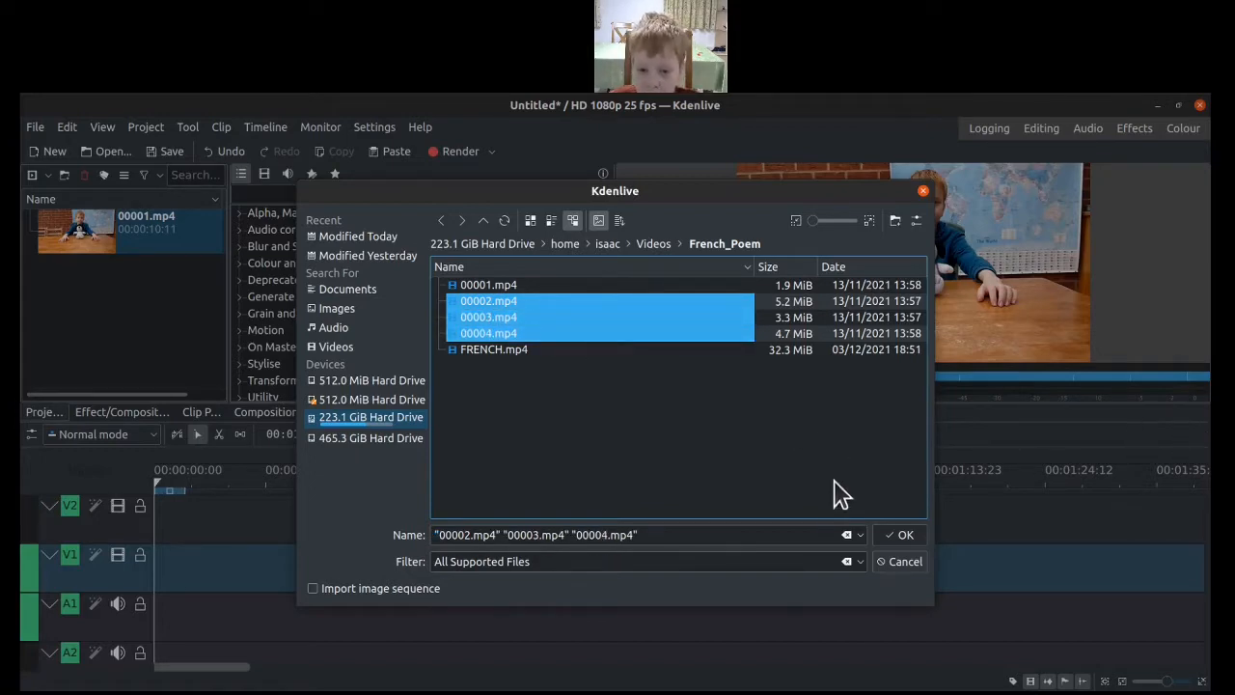
click(899, 536)
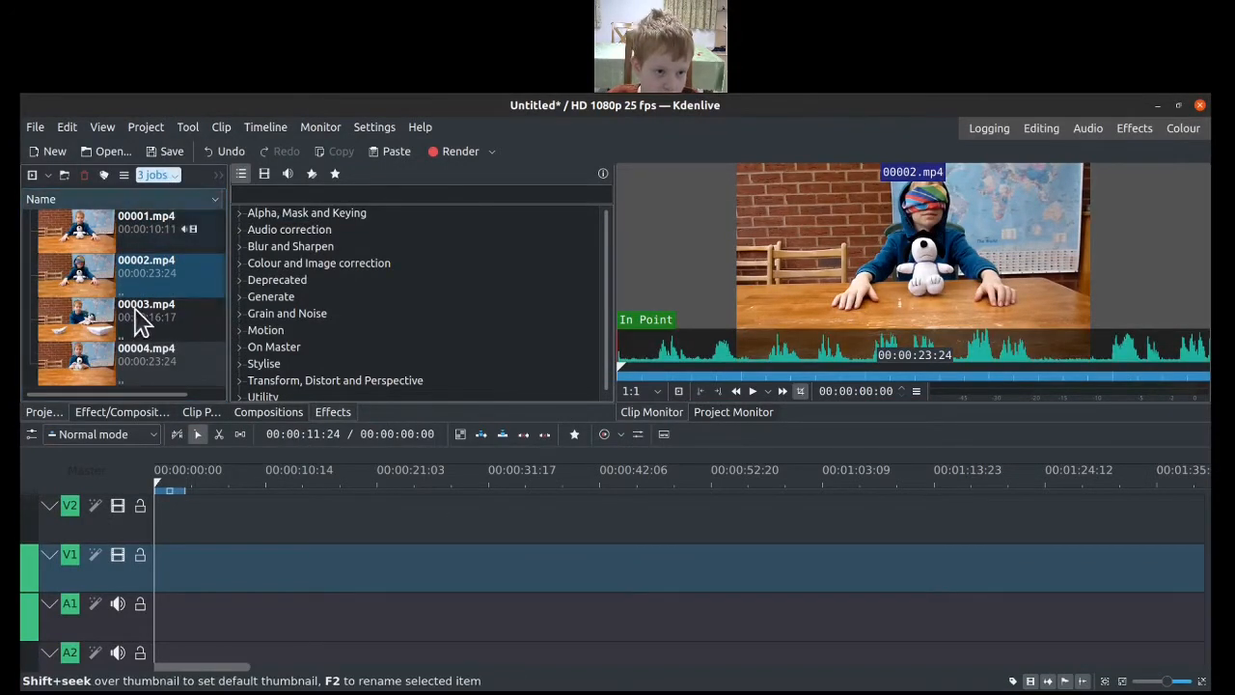
click(88, 236)
click(328, 560)
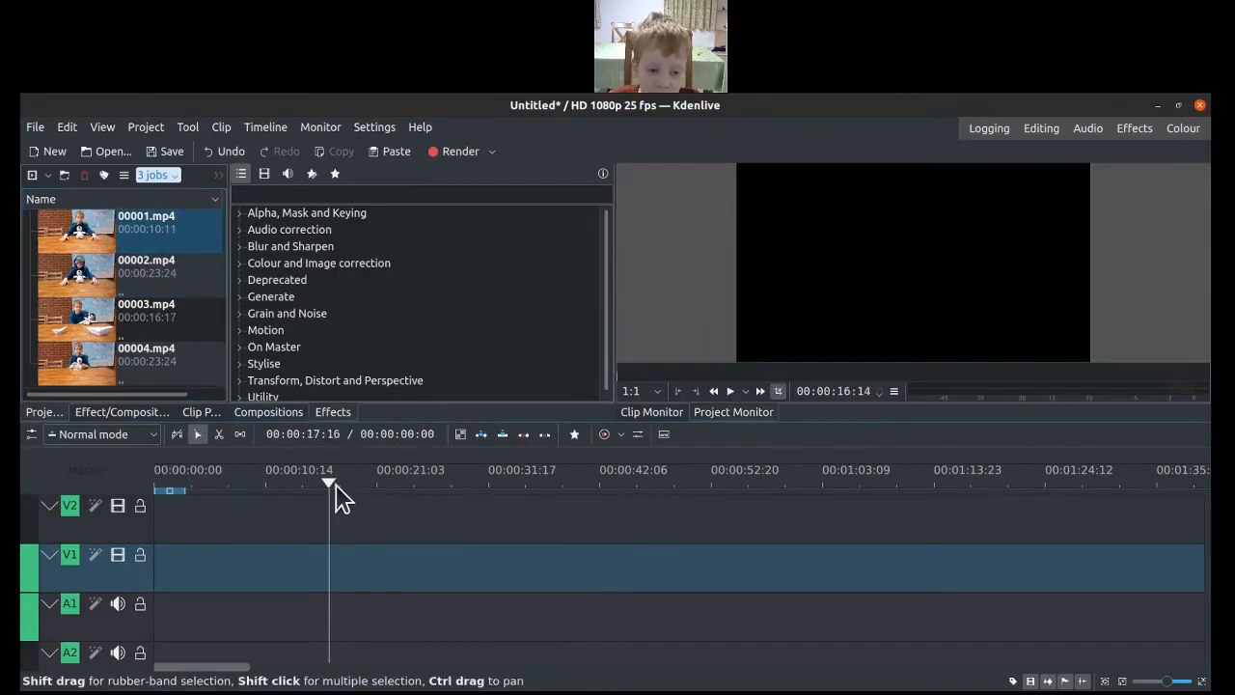
drag(333, 492, 159, 526)
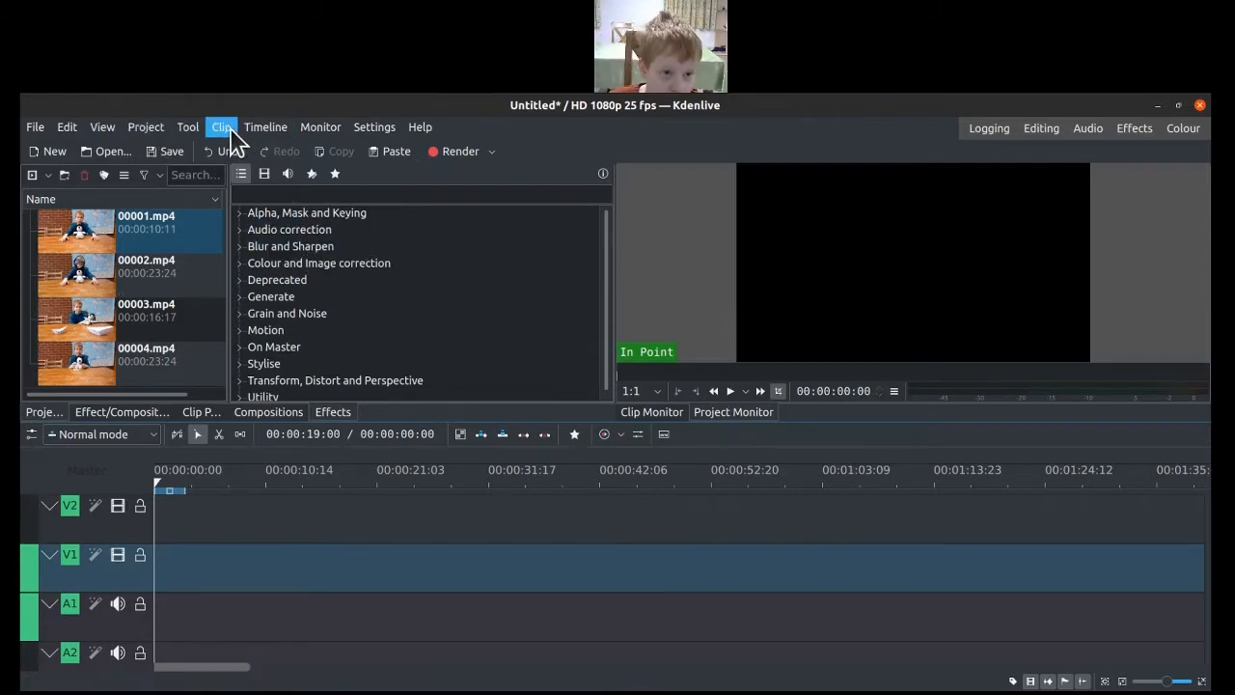
Start a new title clip and place a text item at about X 285, Y 492 in its frame
click(164, 128)
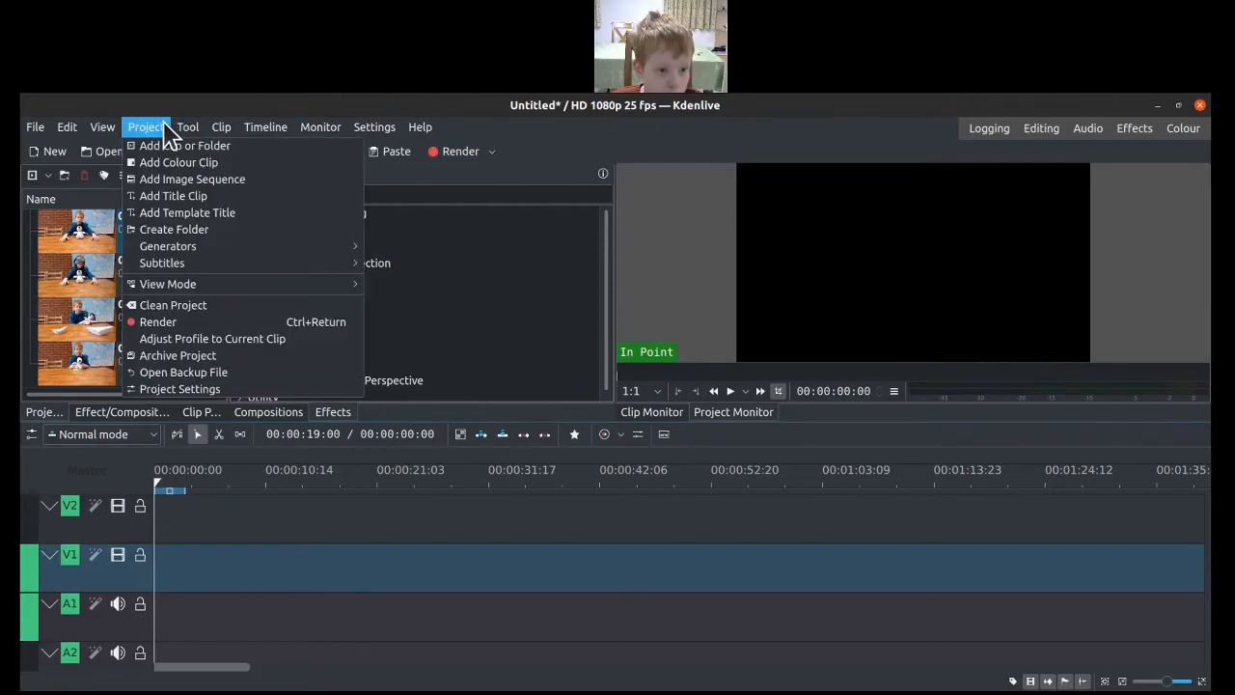
click(169, 198)
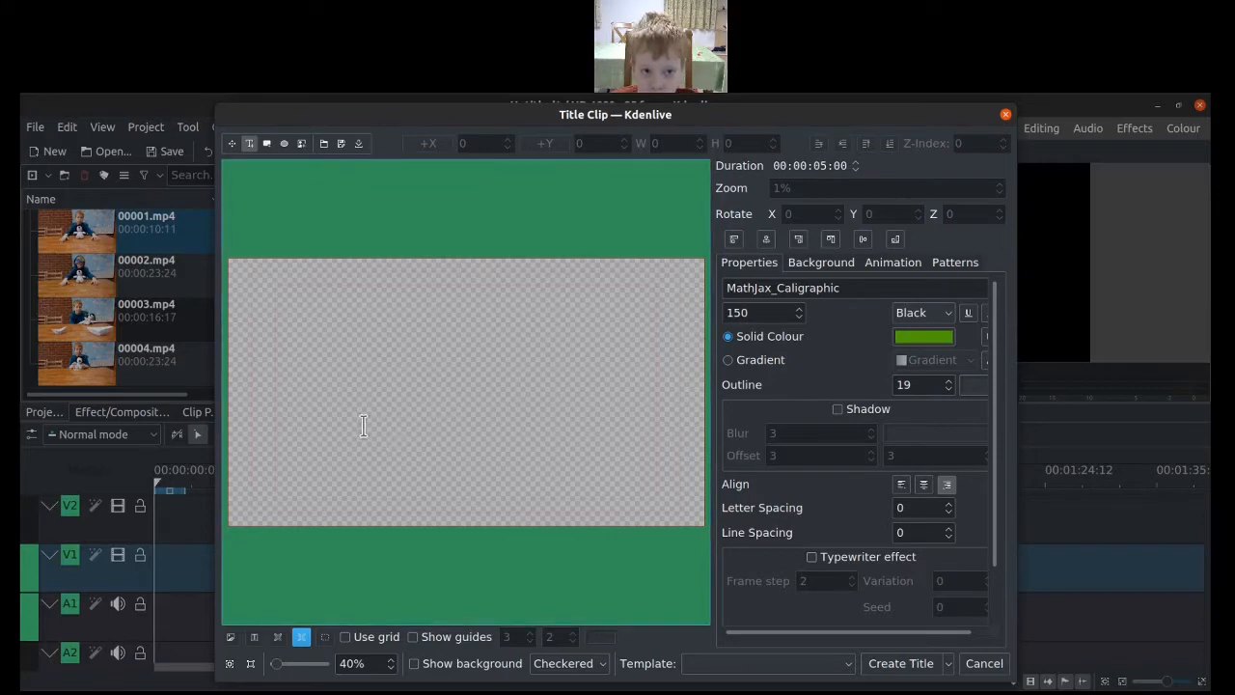
click(299, 398)
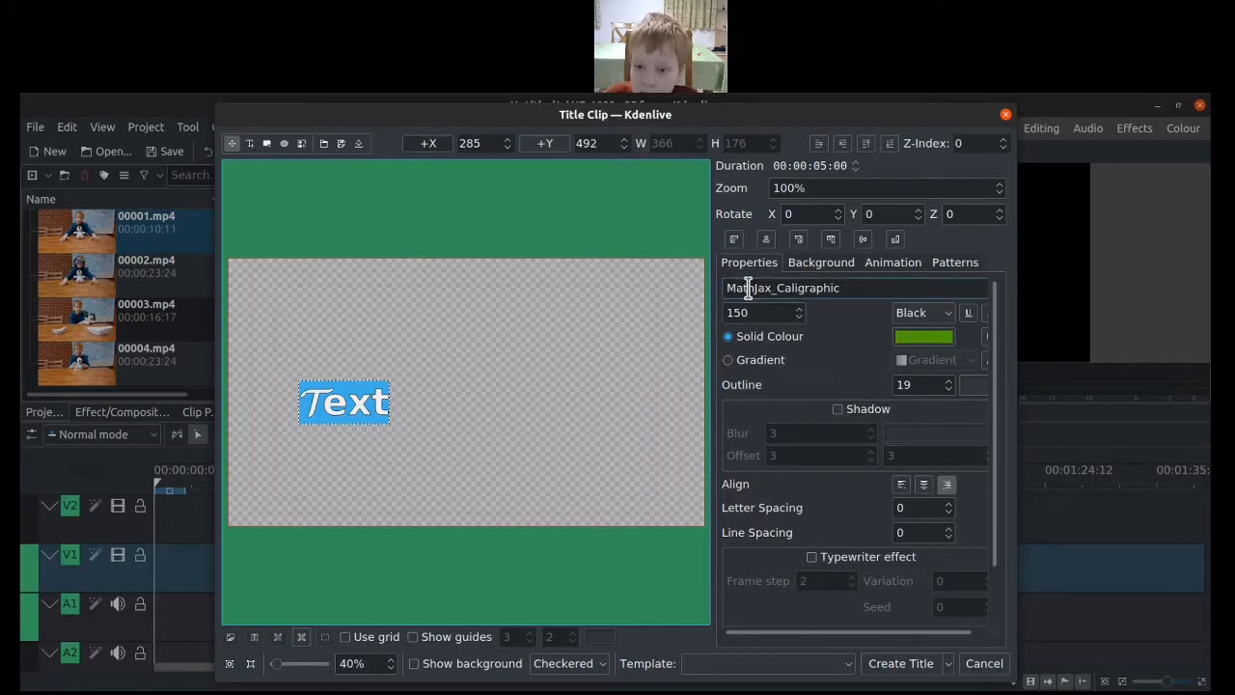
Try different fonts on the title text and settle on MathJax_Math
scroll(762, 288, down, 6)
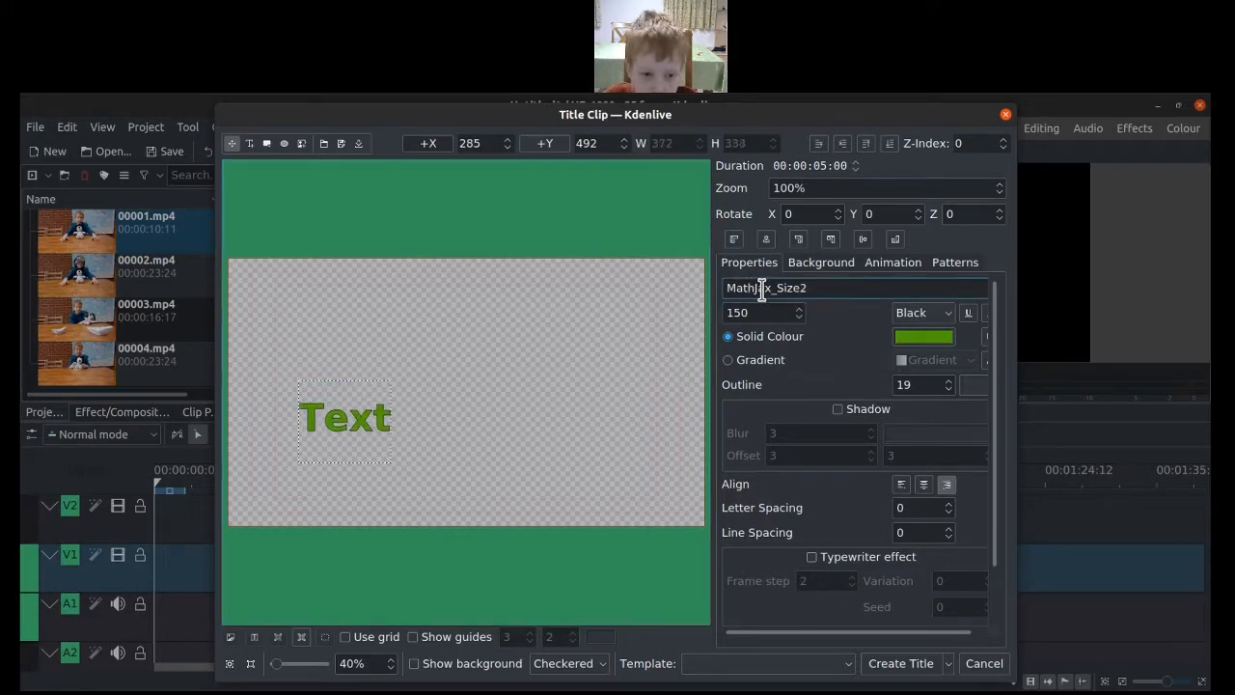
scroll(761, 288, up, 7)
scroll(775, 293, down, 2)
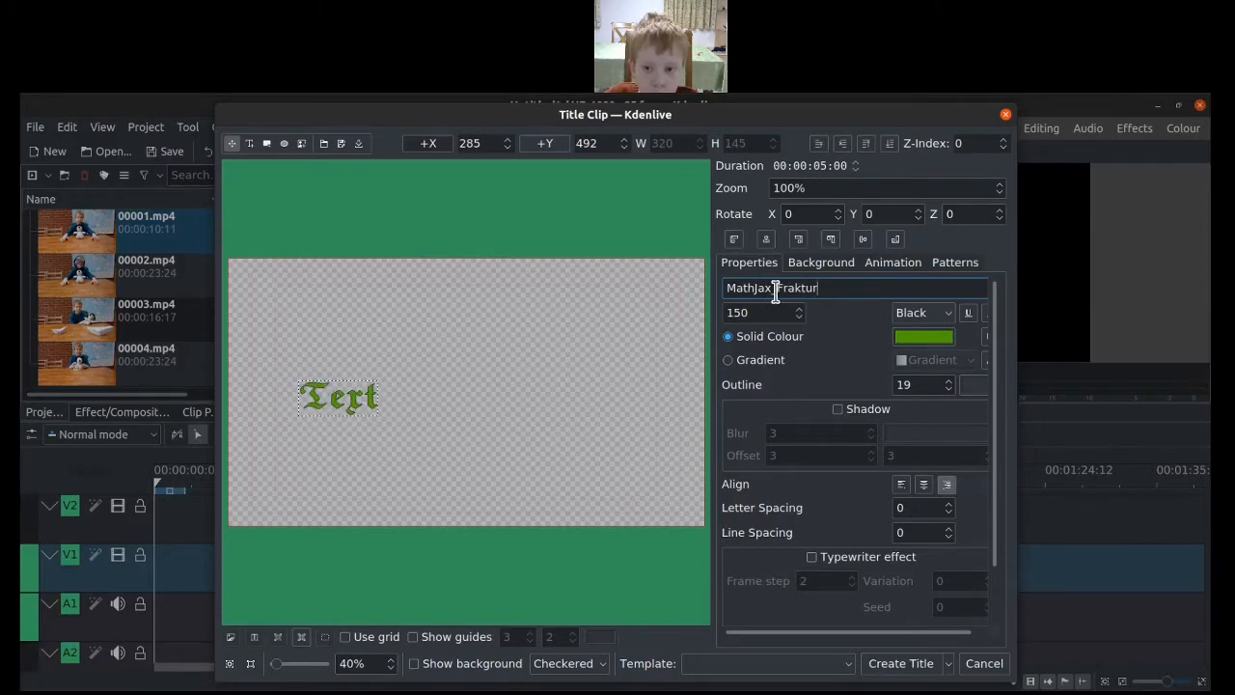
scroll(775, 292, down, 2)
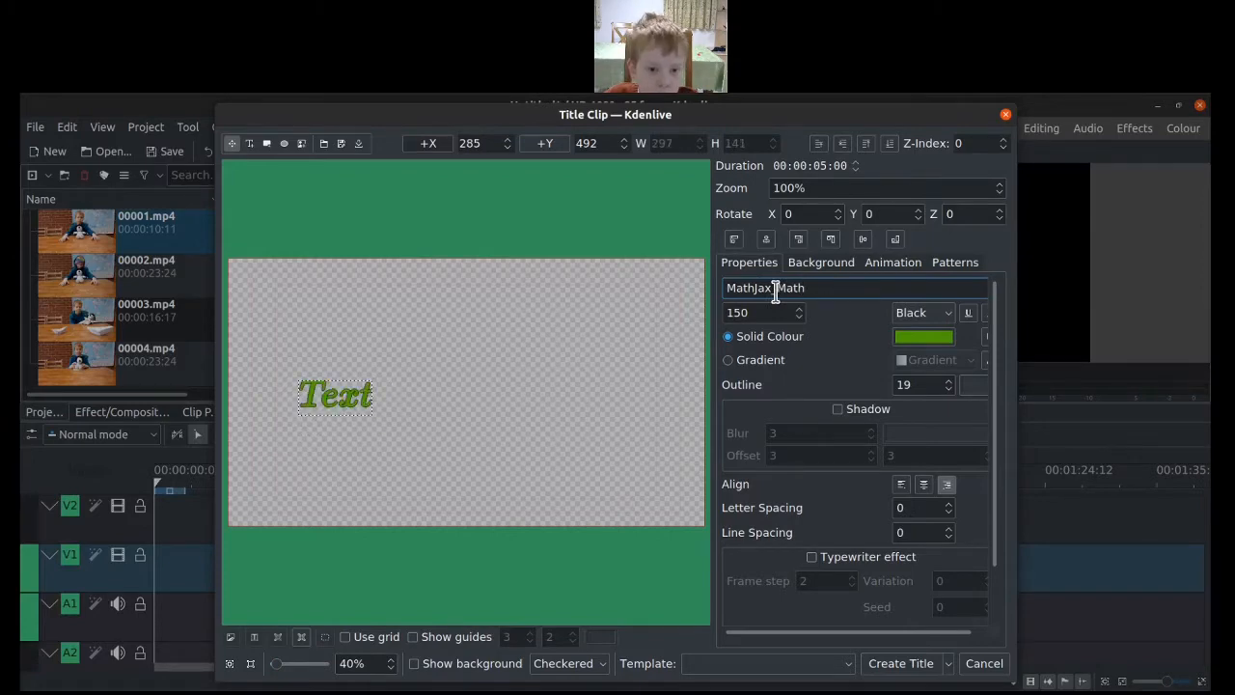
Replace the placeholder title text with "French poem" and centre it horizontally and vertically in the frame
double_click(328, 397)
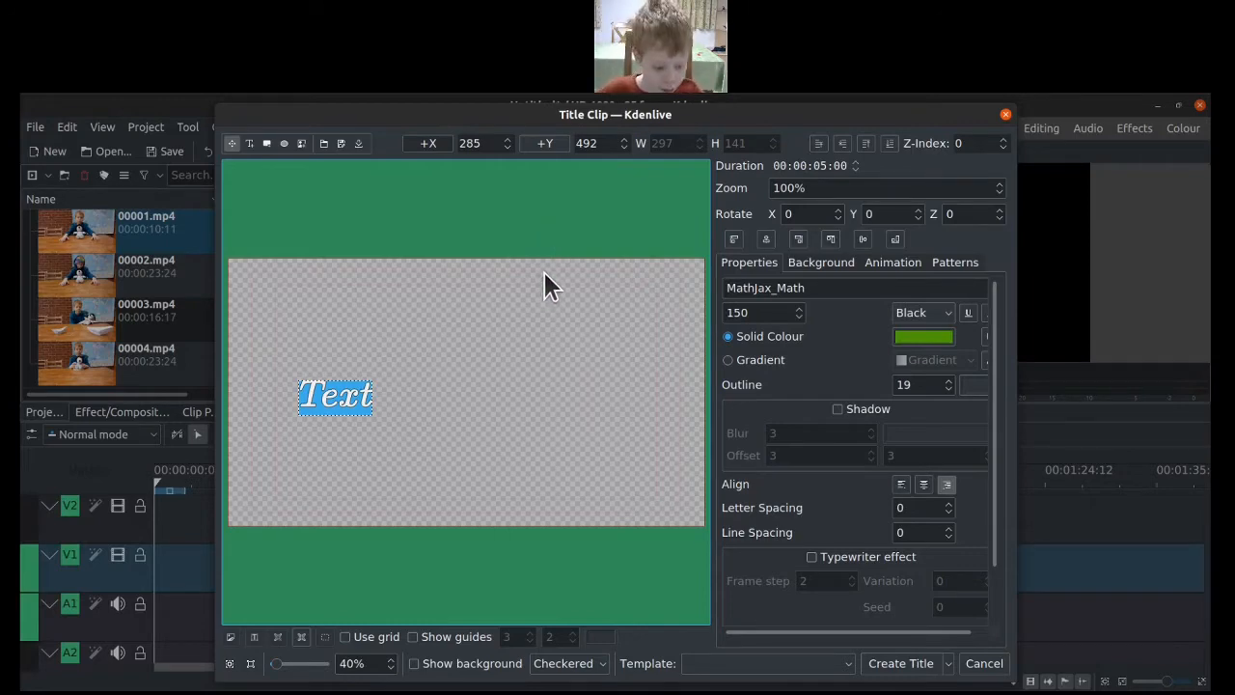
text(Fre)
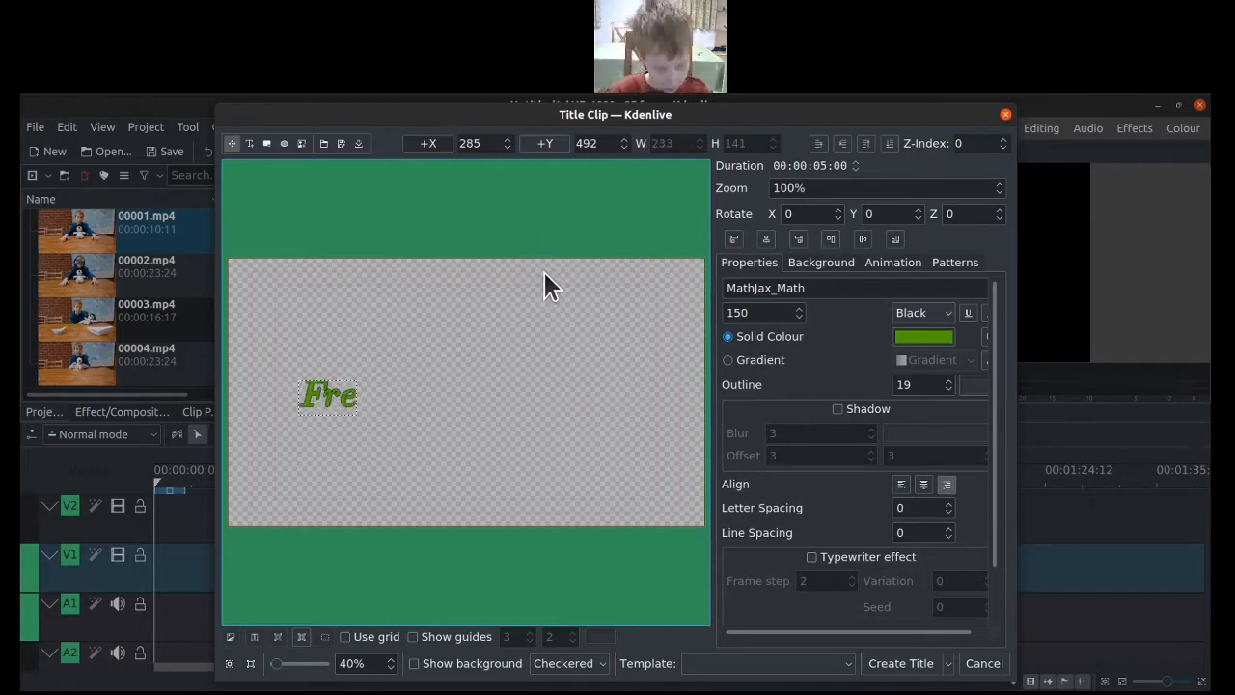
text(nch)
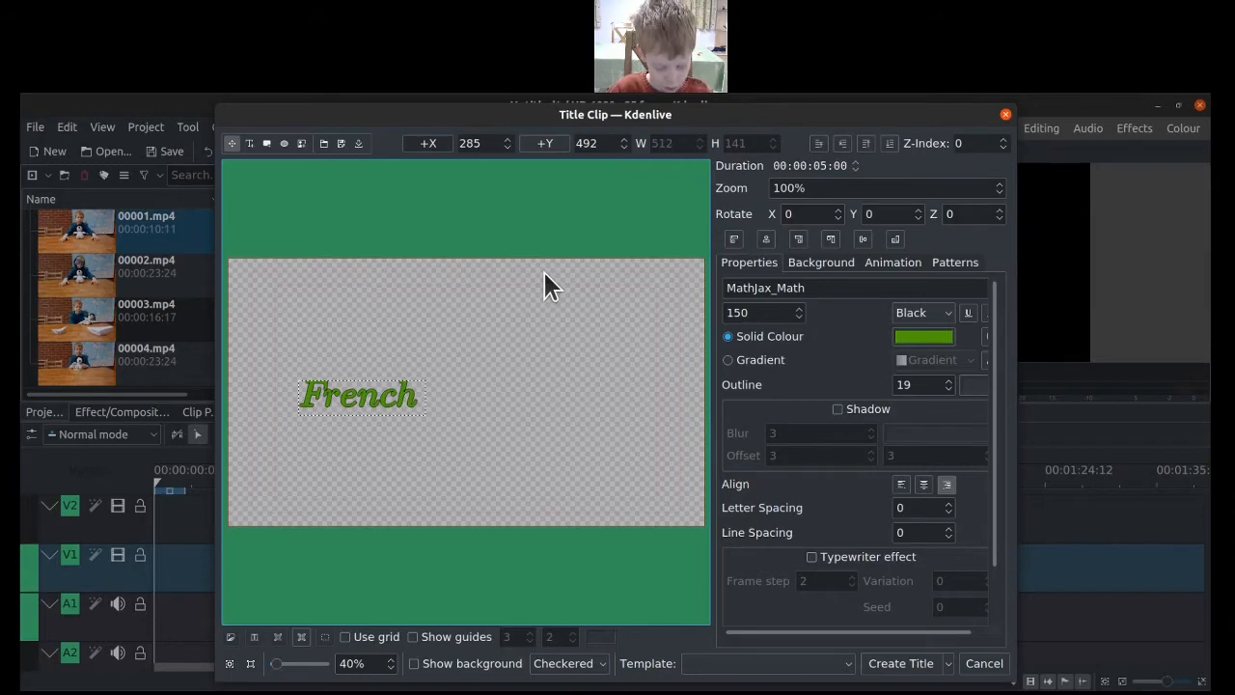
text( poem)
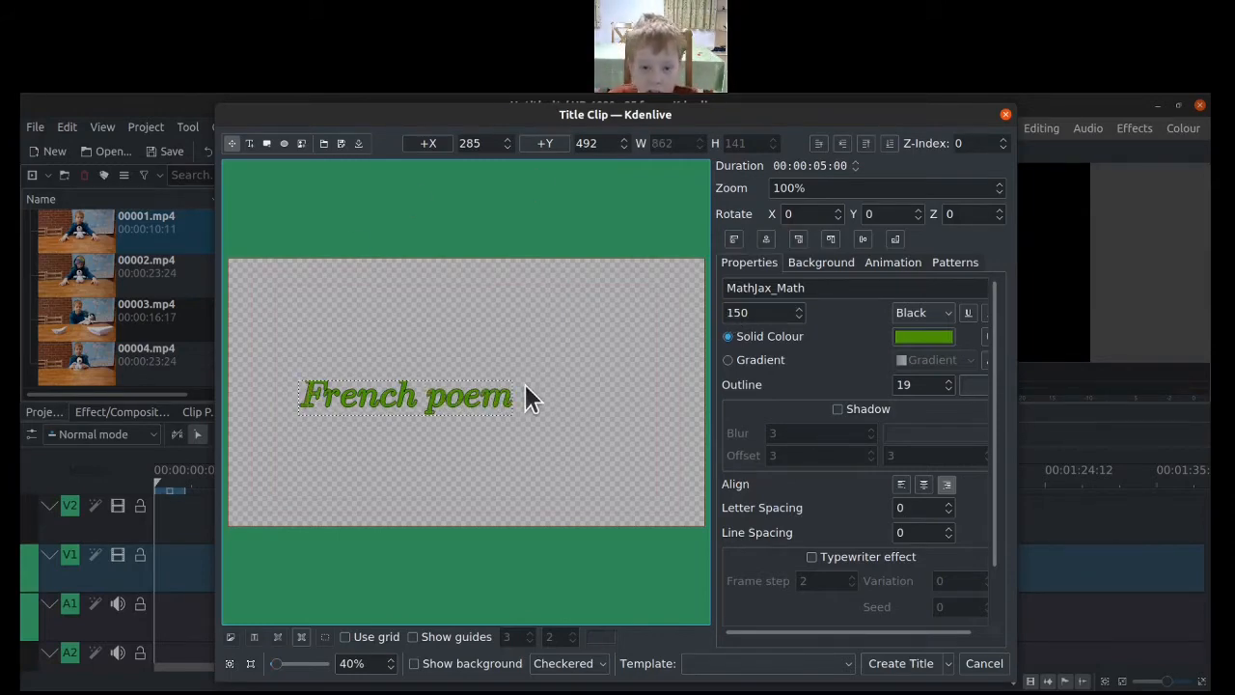
click(767, 242)
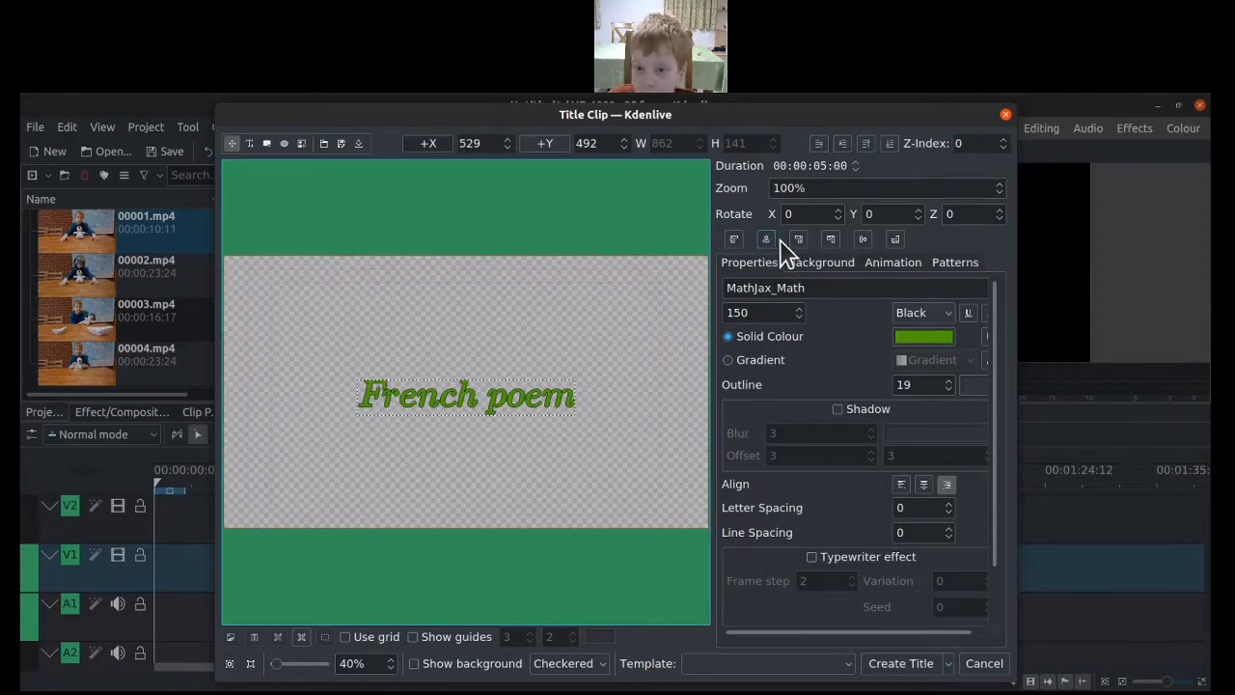
click(868, 241)
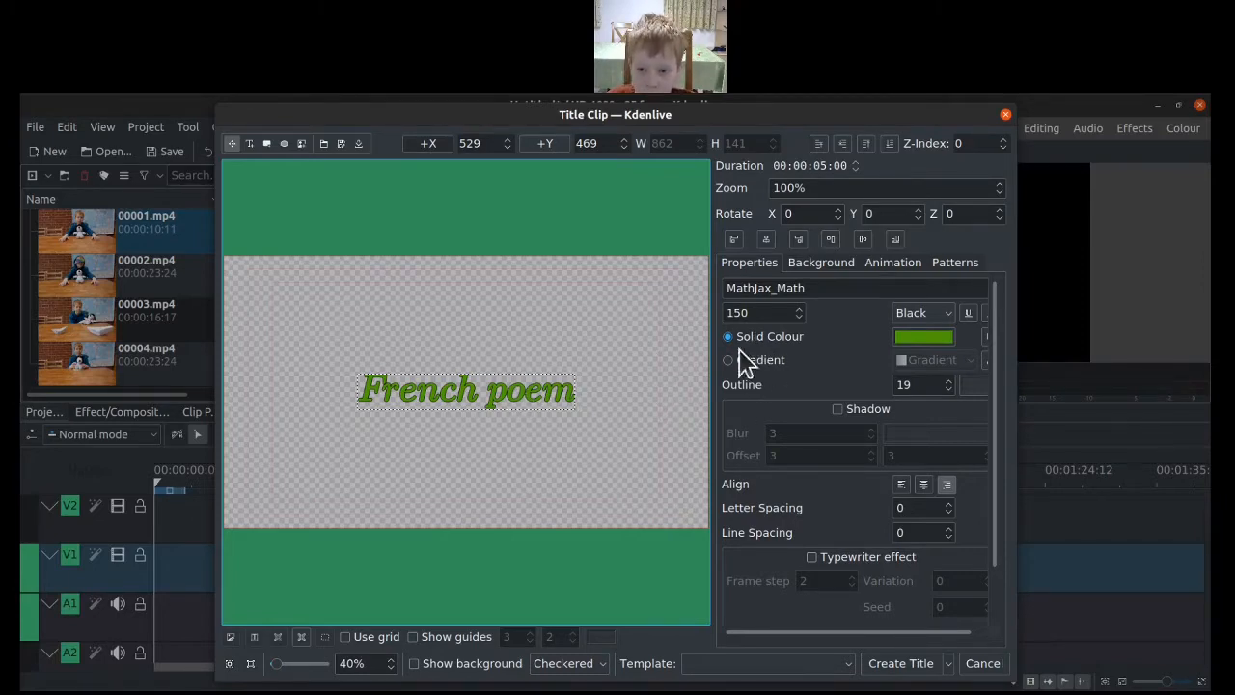
Change the solid colour of the "French poem" text to the custom bright blue and deselect the text
click(922, 337)
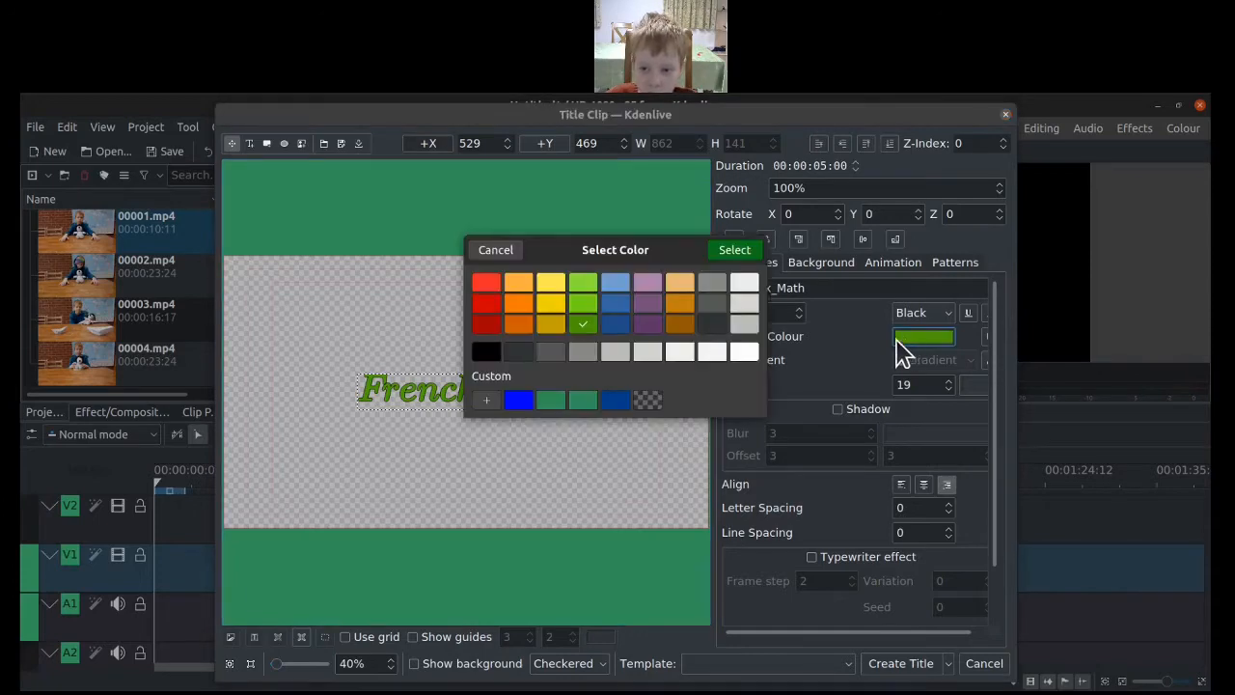
drag(646, 241, 561, 253)
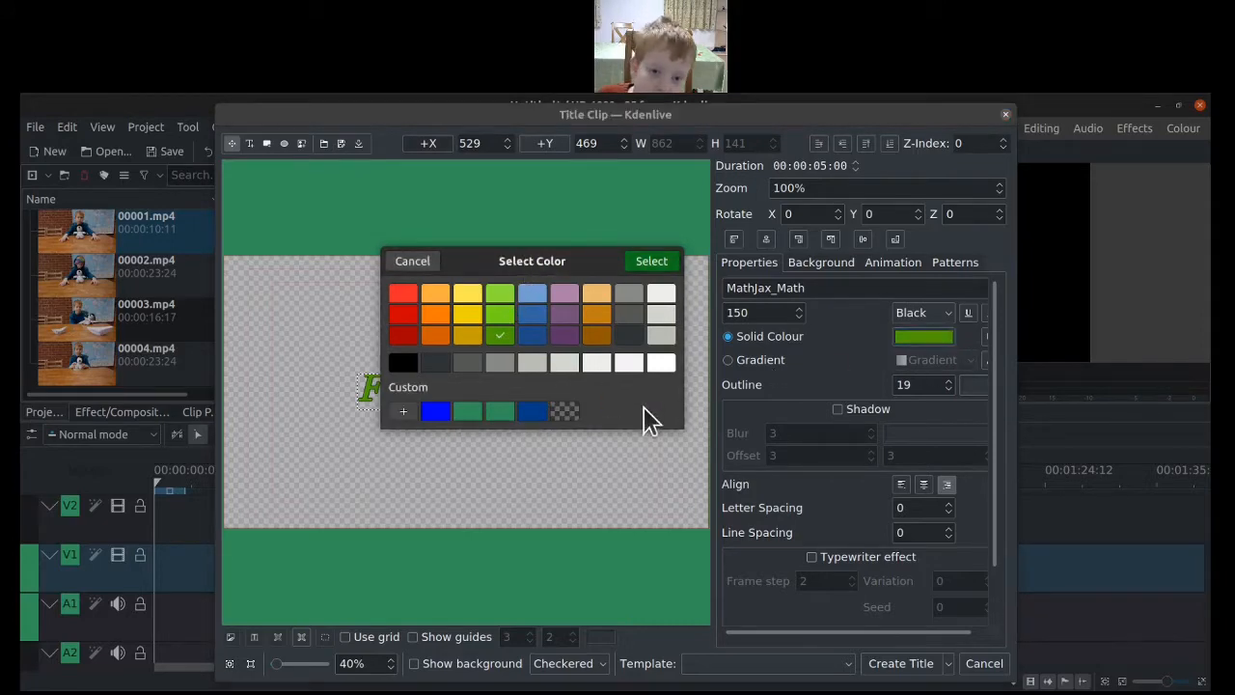
click(443, 413)
click(652, 263)
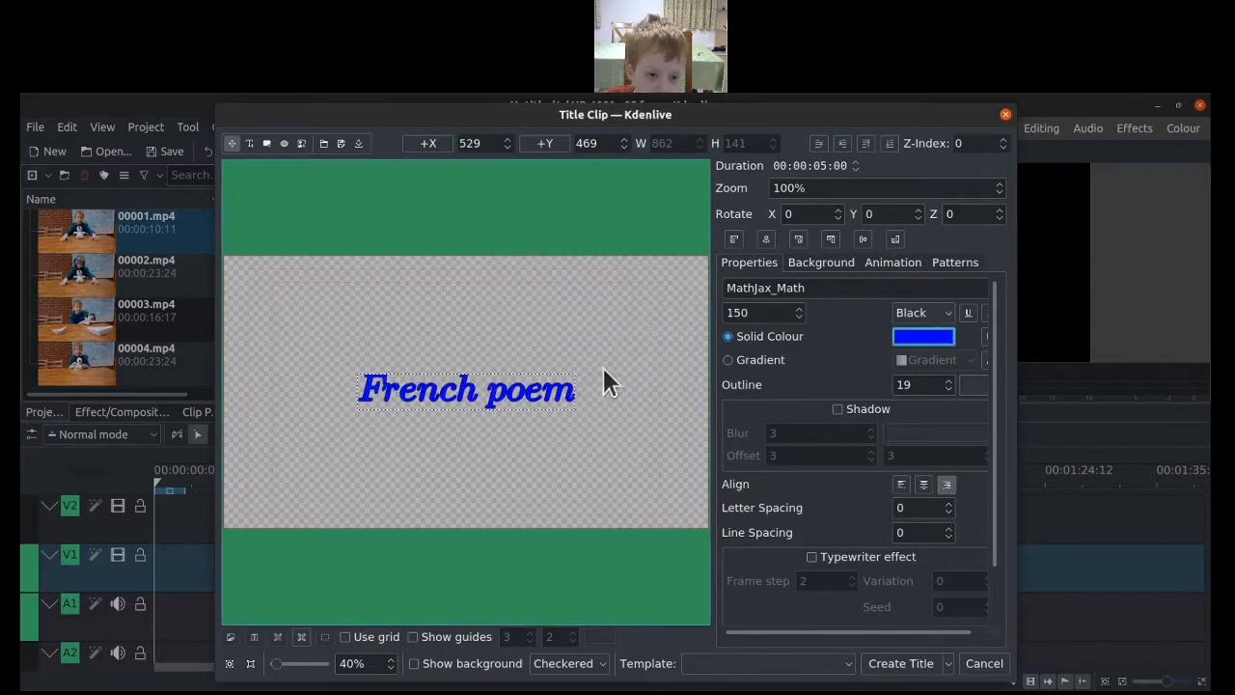
click(616, 362)
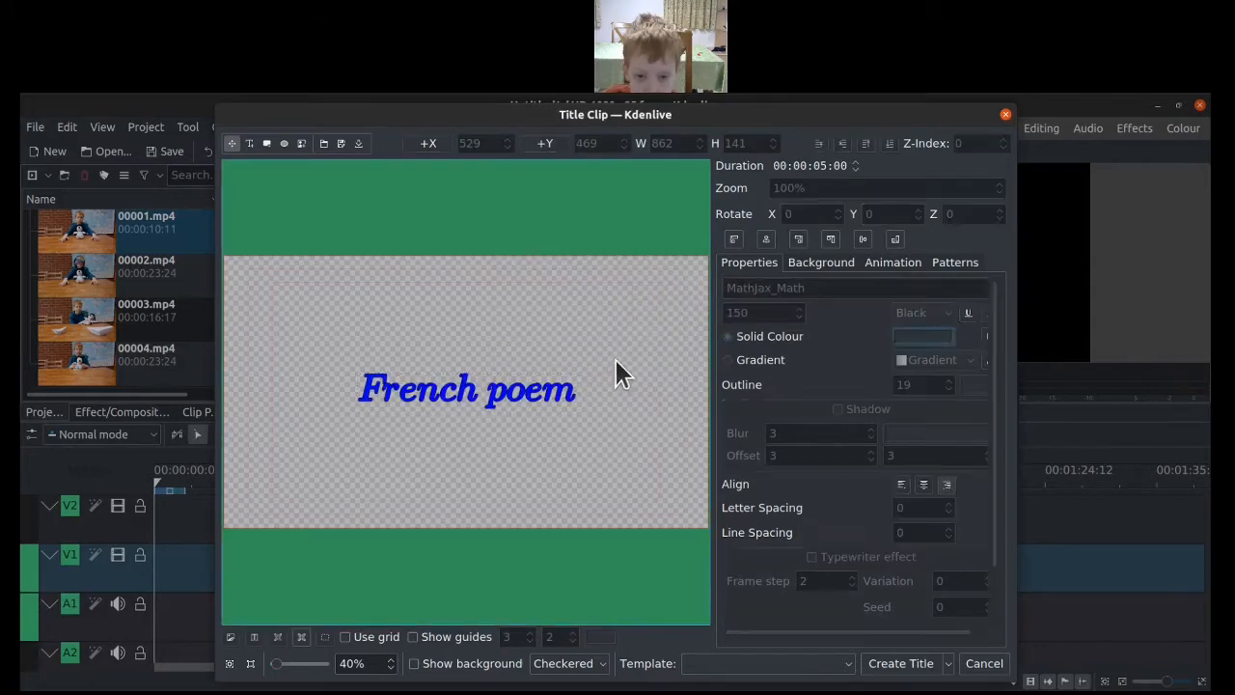
Set the outline width of the "French poem" text to 38
click(545, 388)
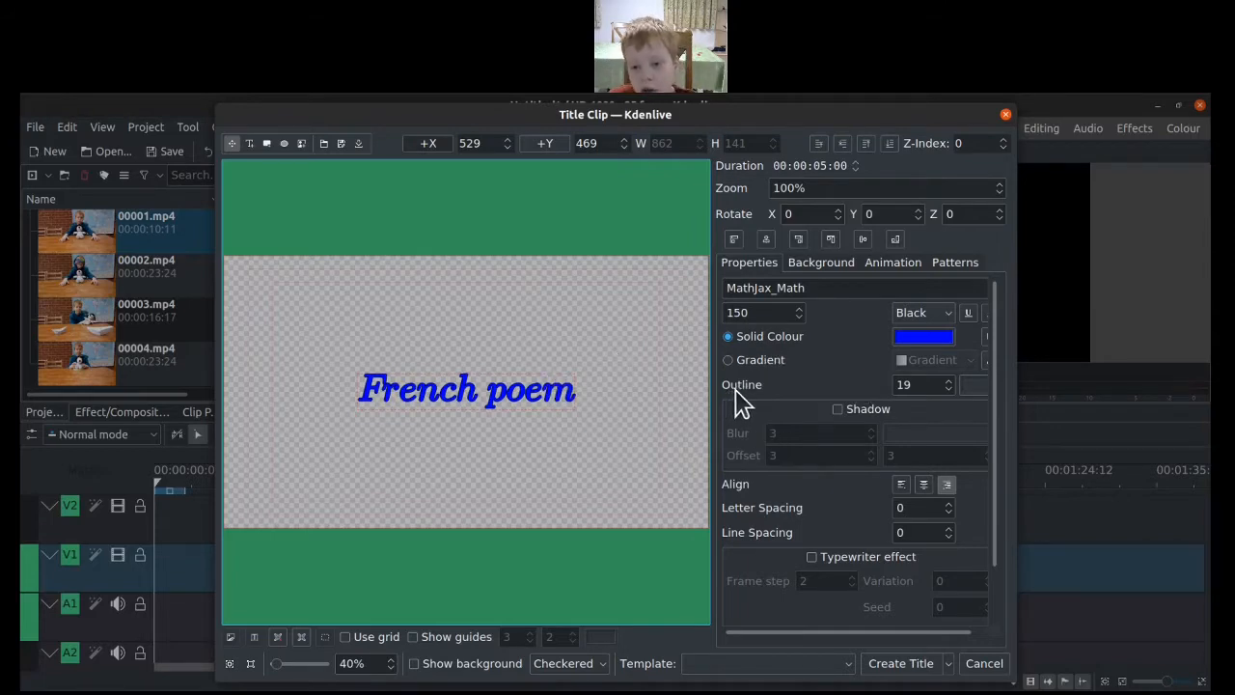
click(950, 382)
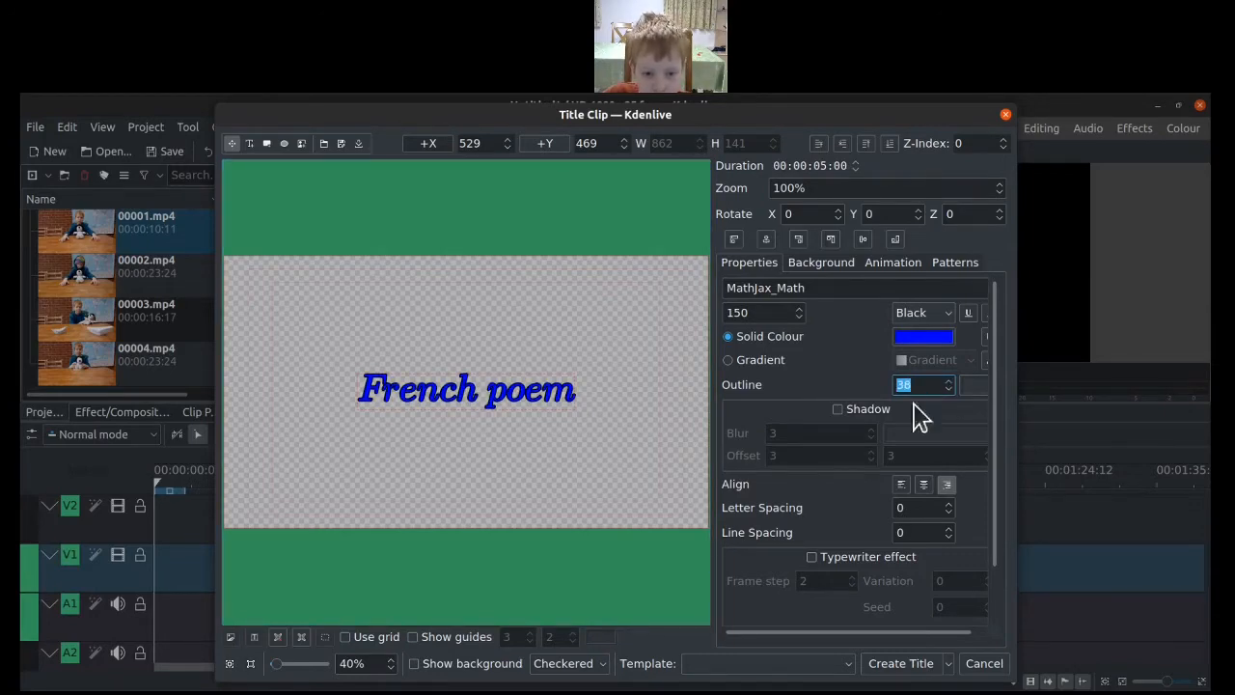
click(610, 469)
click(558, 413)
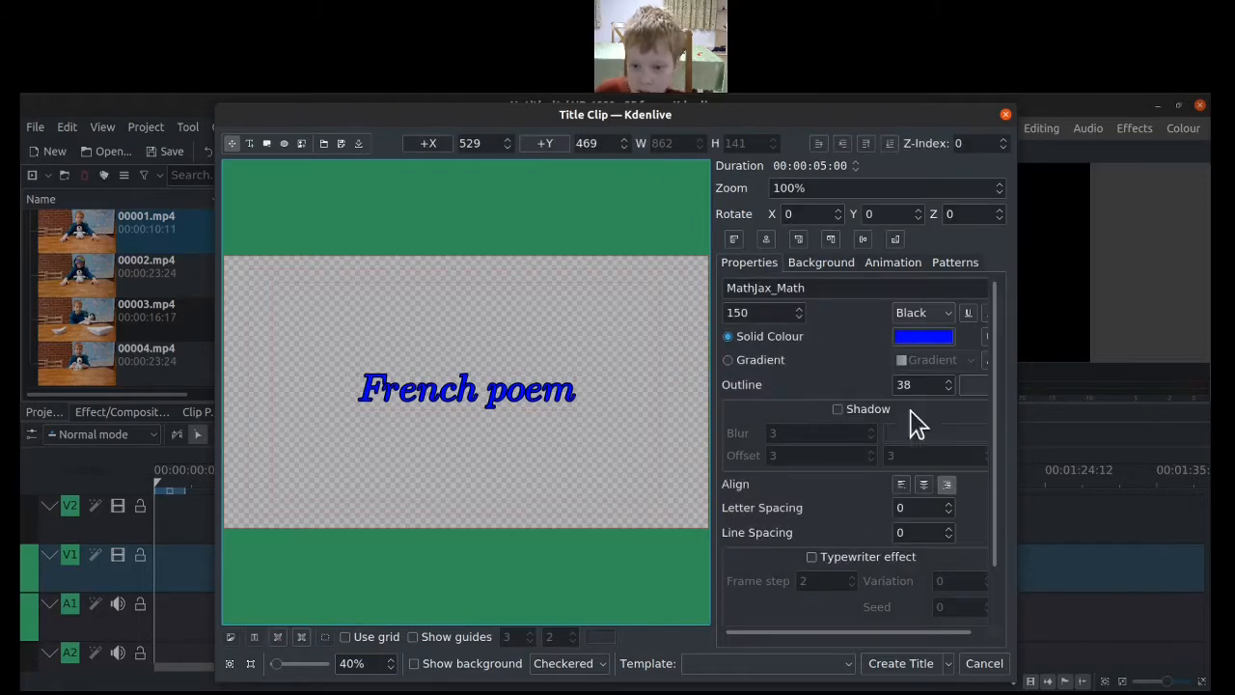
Give the title text a shadow with blur 3 and an offset of 40 in both directions
click(847, 409)
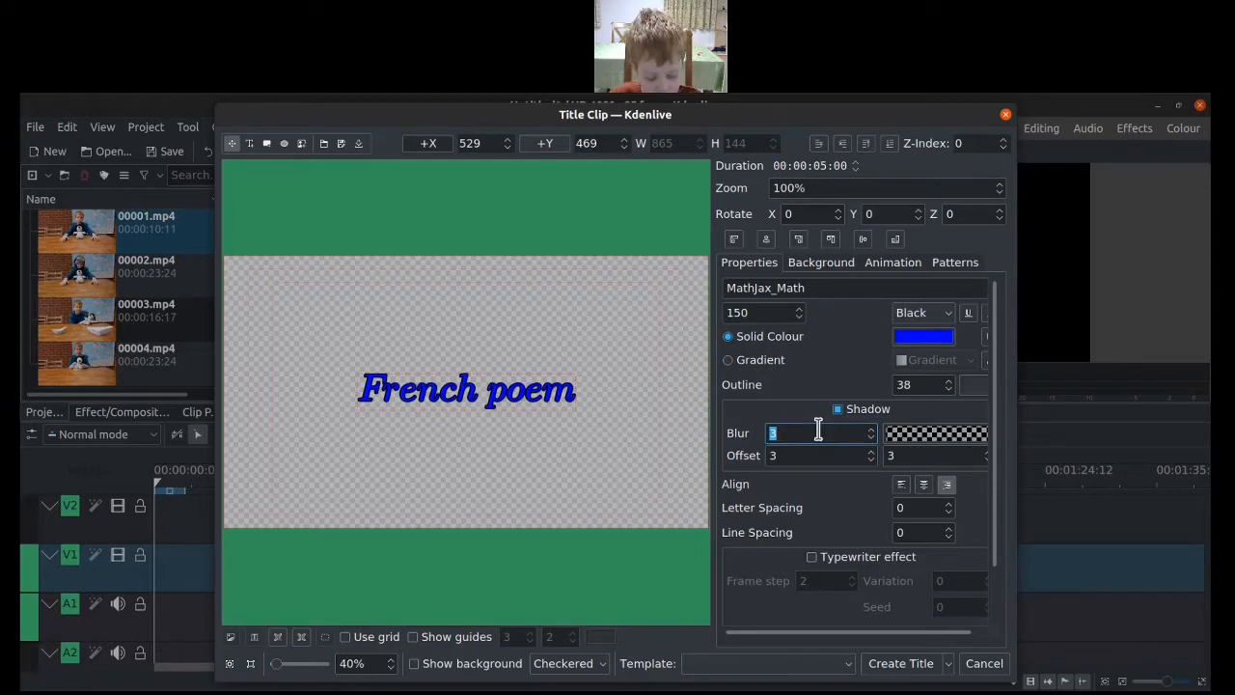
text(40)
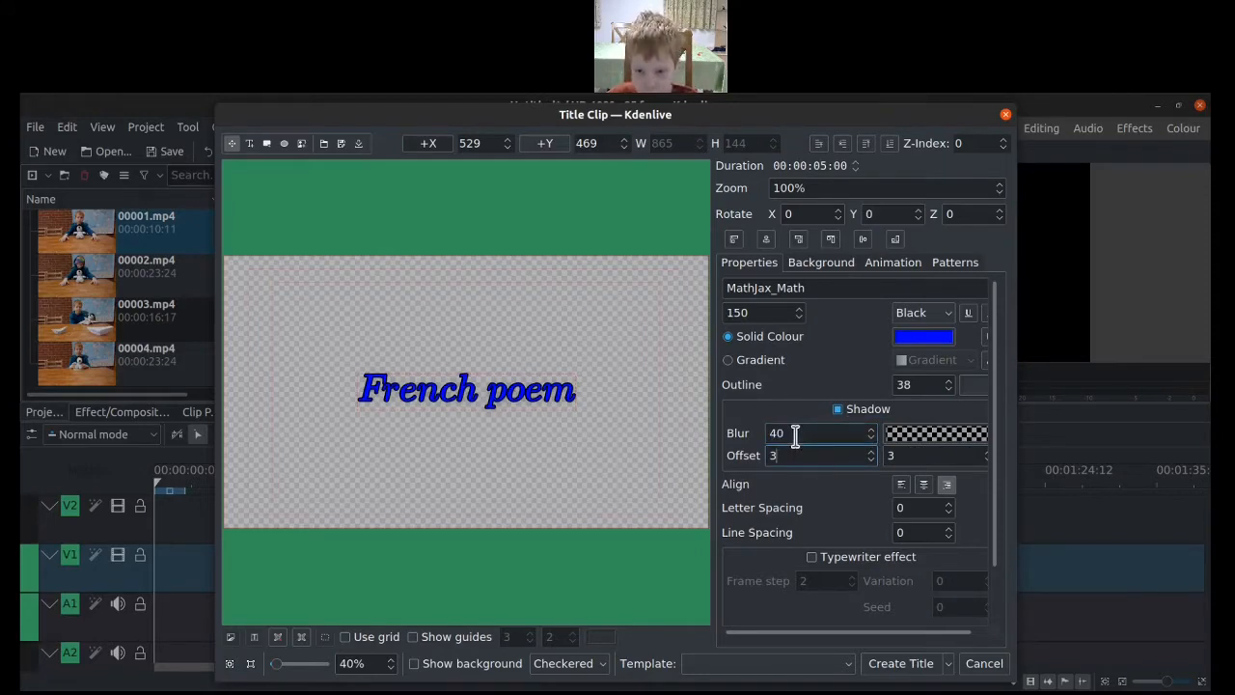
text(3)
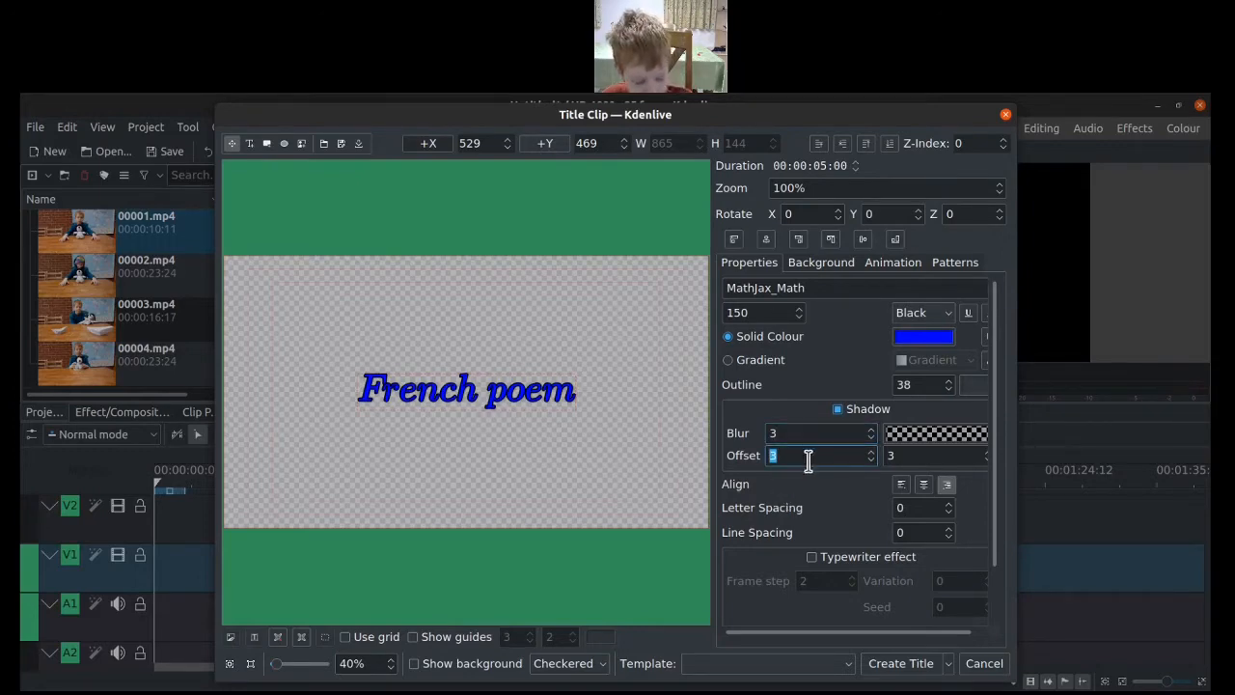
text(40)
key(Return)
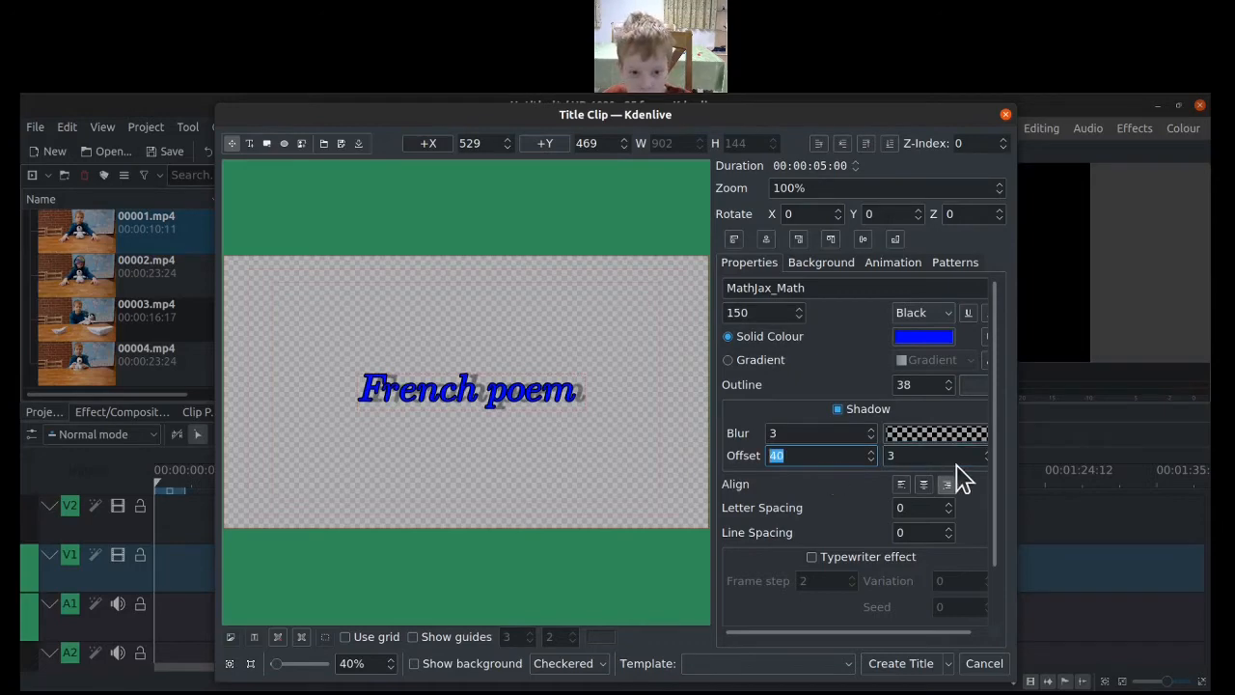
click(935, 456)
text(4)
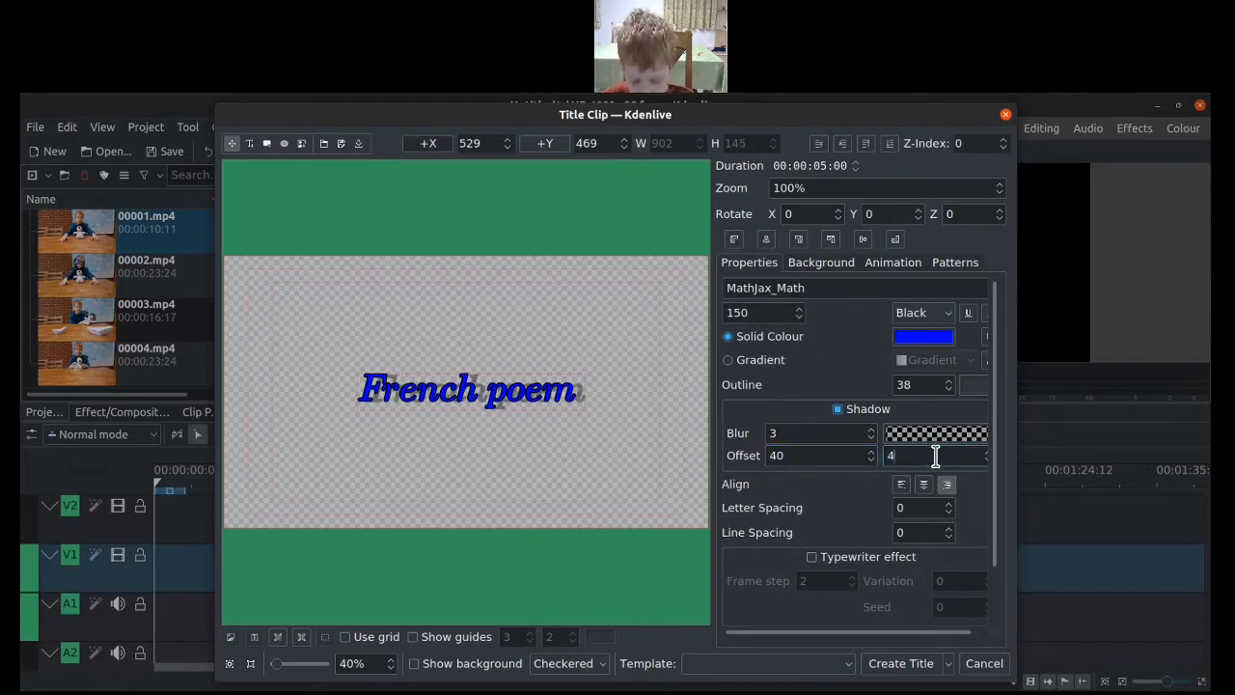
text(0)
click(596, 492)
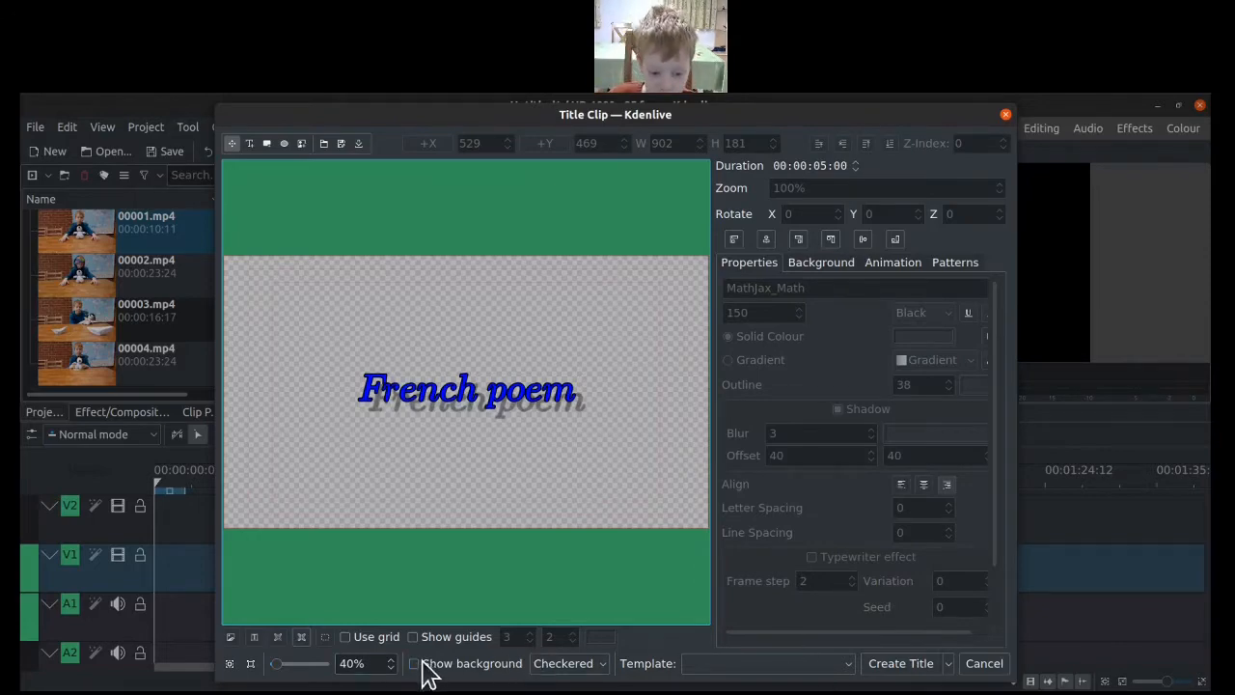
Raise the opacity of the title's green background to about 171 and create the title clip
click(821, 264)
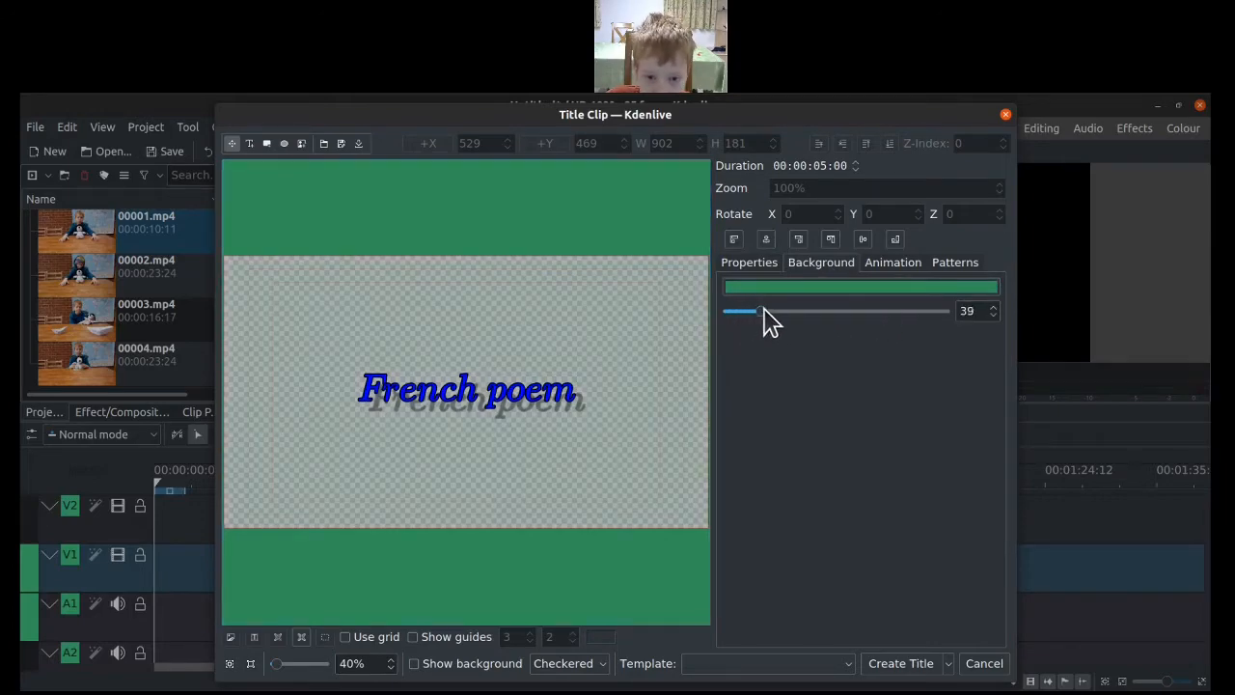
drag(789, 314, 875, 312)
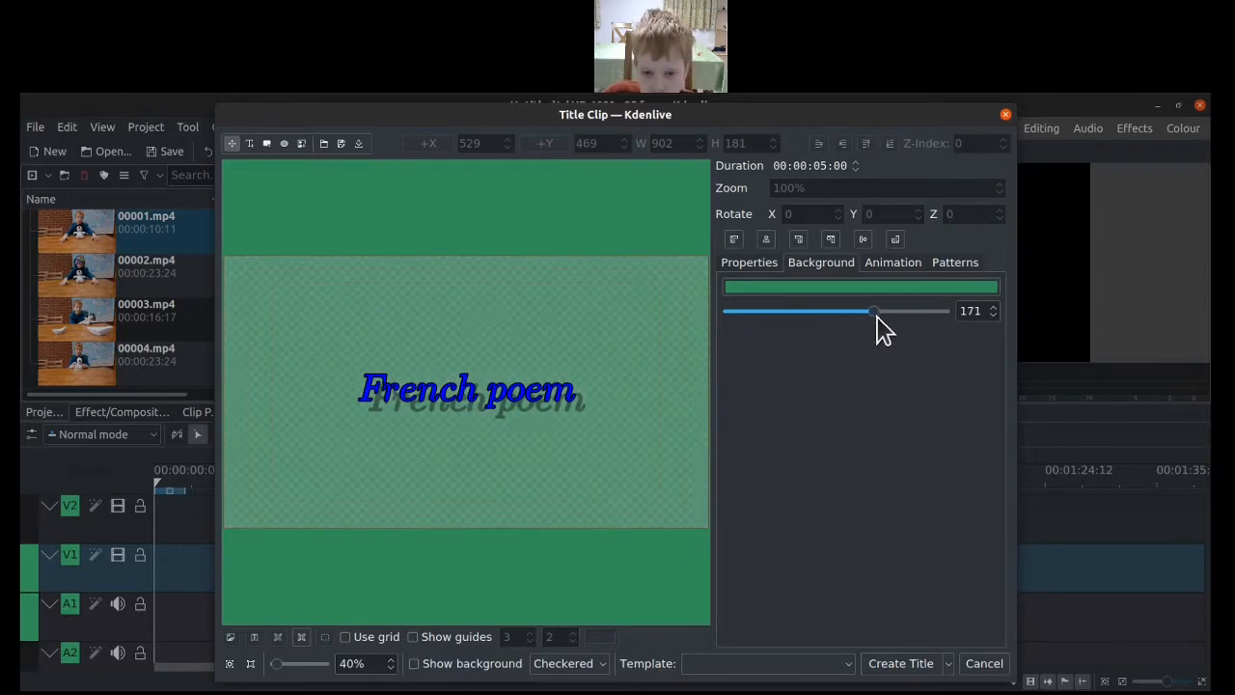
click(903, 666)
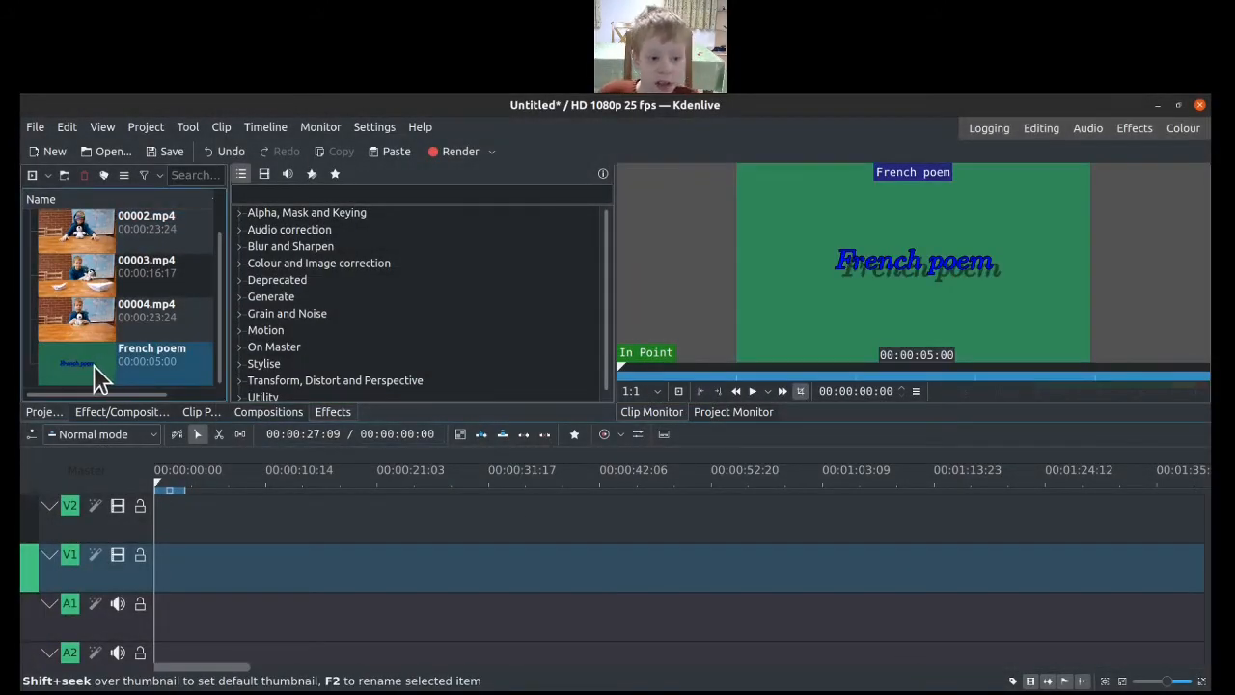
Place the "French poem" title at the start of track V1, preview it and shorten it to about 00:00:04:19
drag(94, 371, 221, 567)
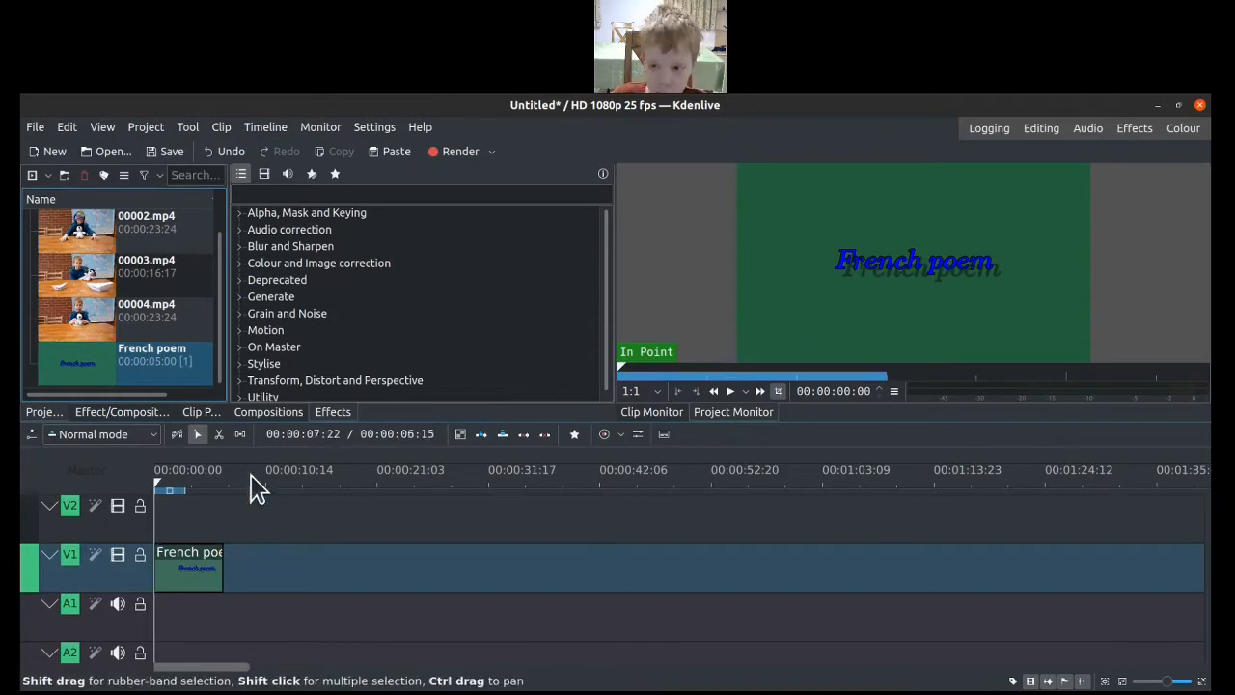
key(space)
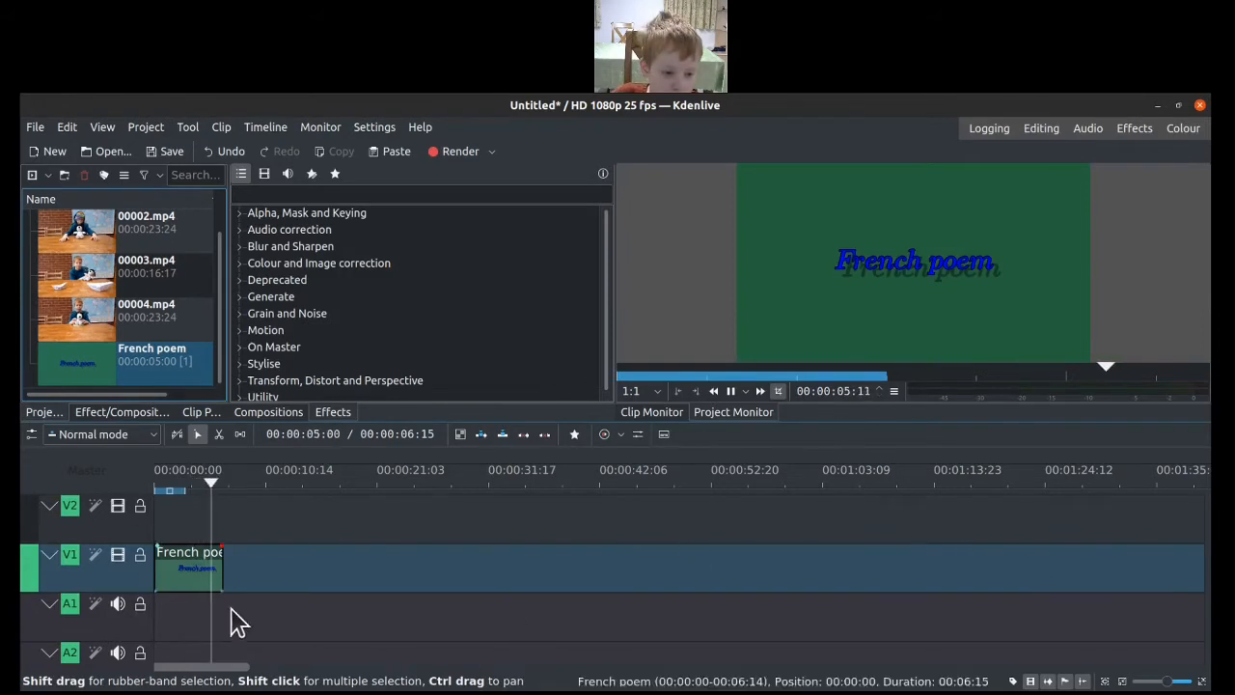
drag(218, 579, 203, 568)
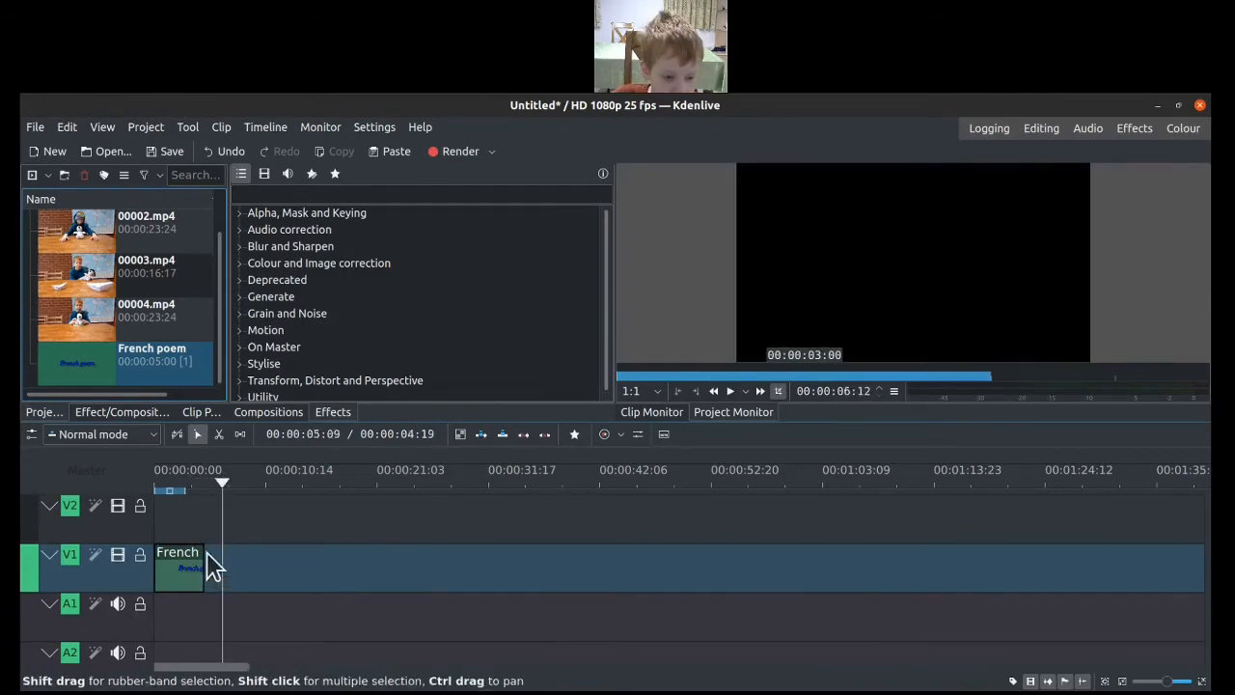
key(Home)
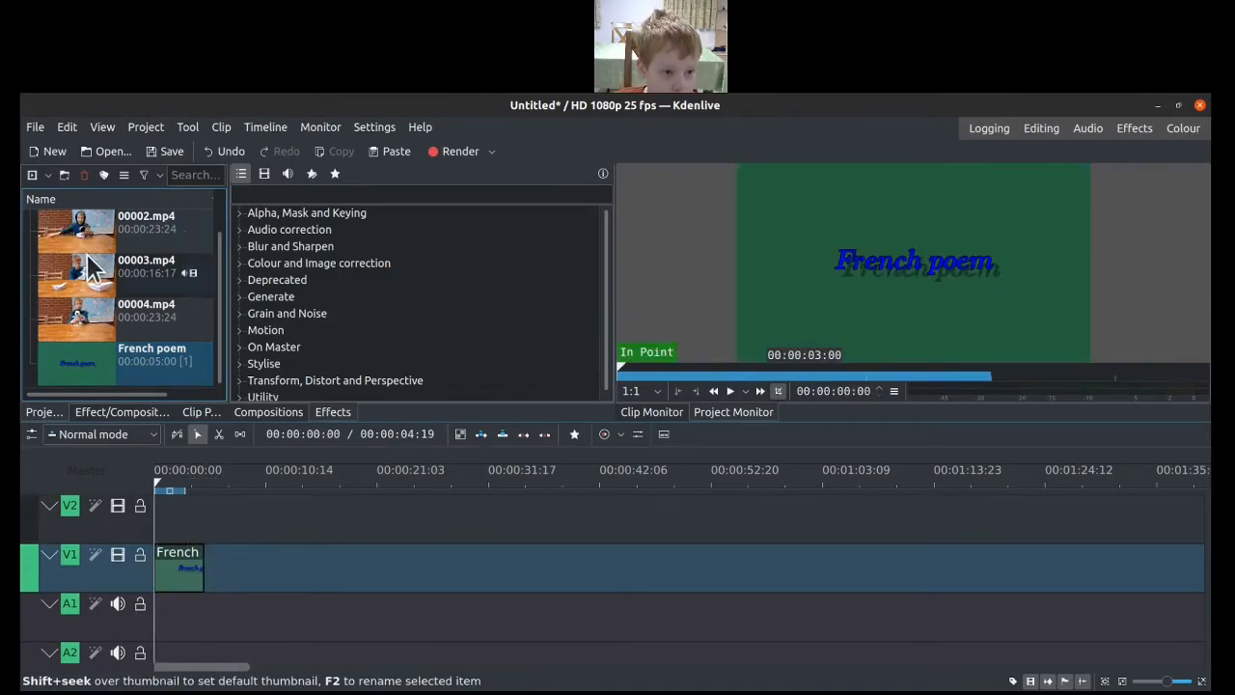
Place 00001.mp4 on track V2 starting at about 00:00:04:05 so it overlaps the end of the title
scroll(87, 254, up, 1)
drag(85, 248, 187, 524)
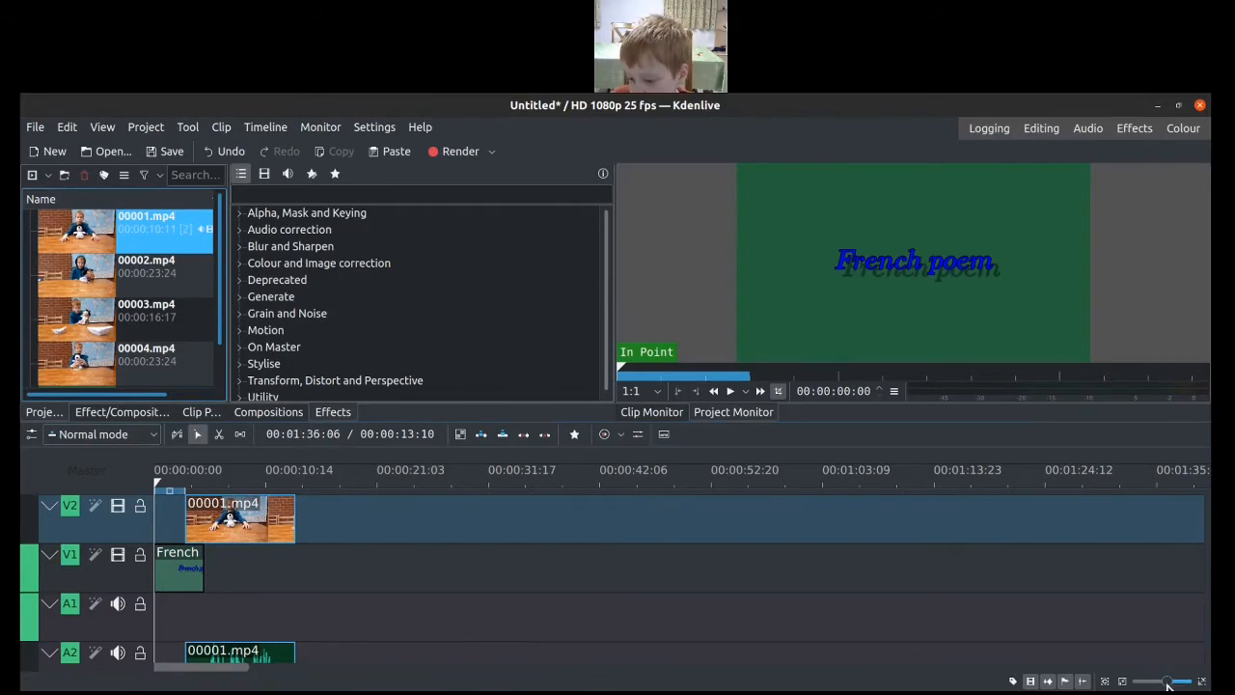
drag(1168, 683, 1174, 685)
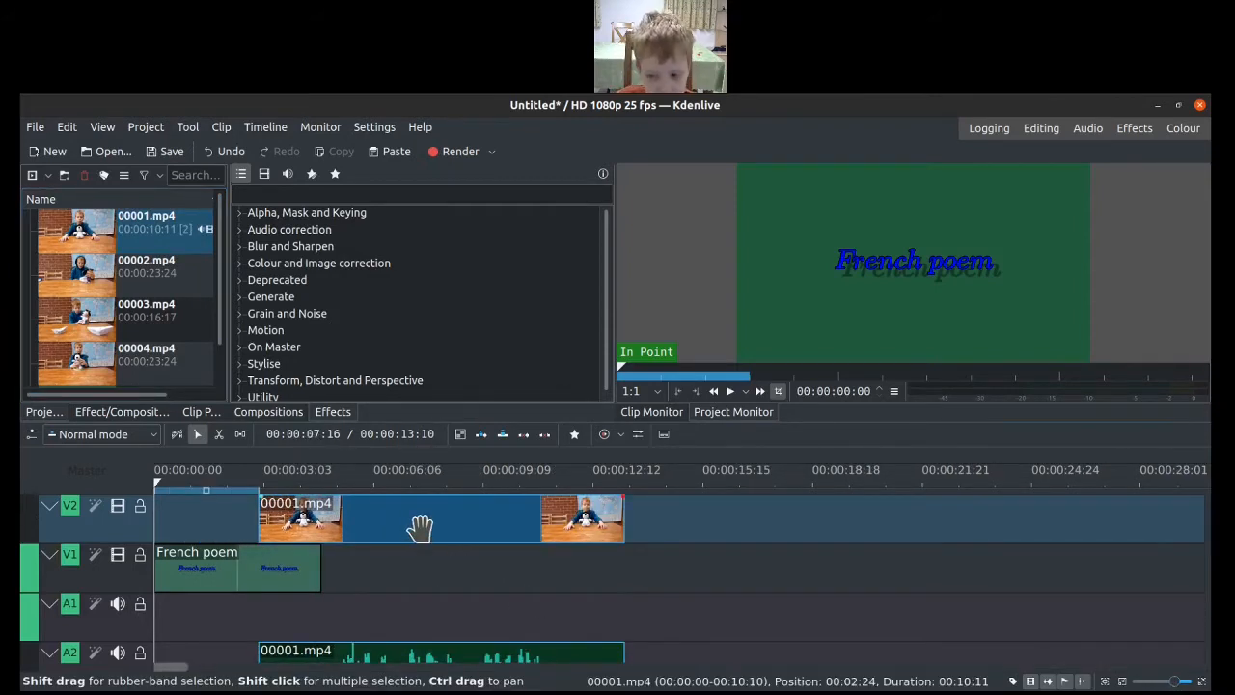
drag(420, 526, 467, 535)
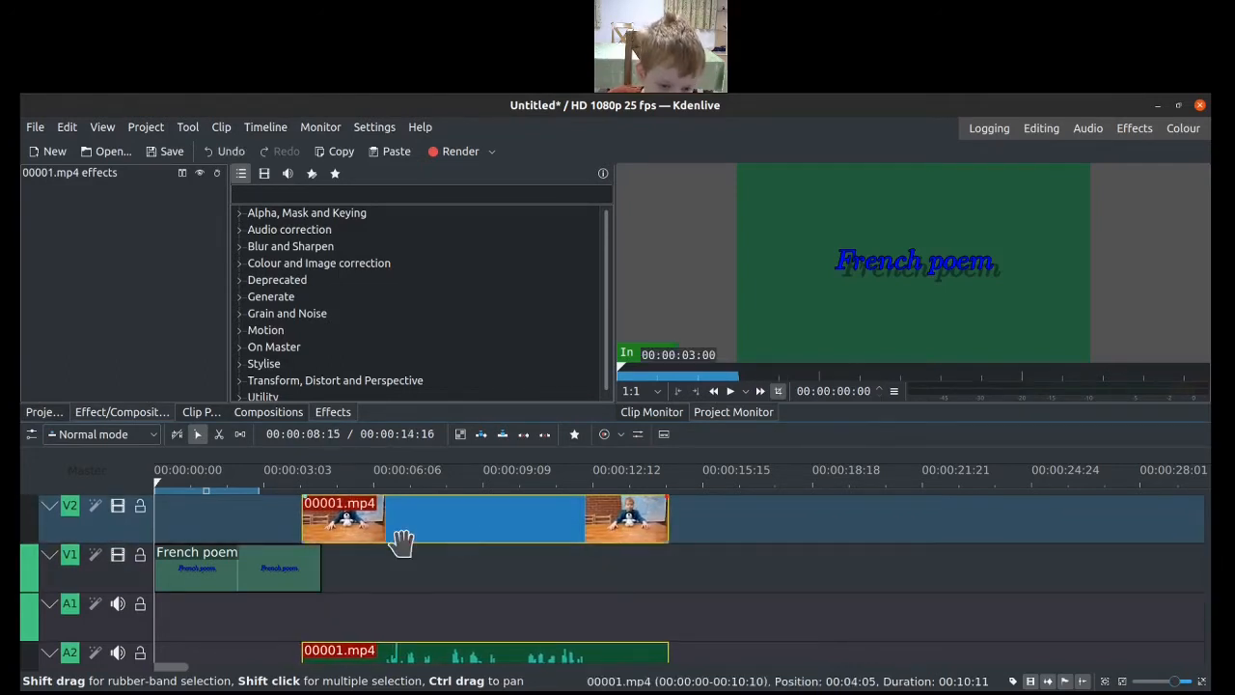
Add a Wipe transition where 00001.mp4 overlaps the title and play it back
click(305, 541)
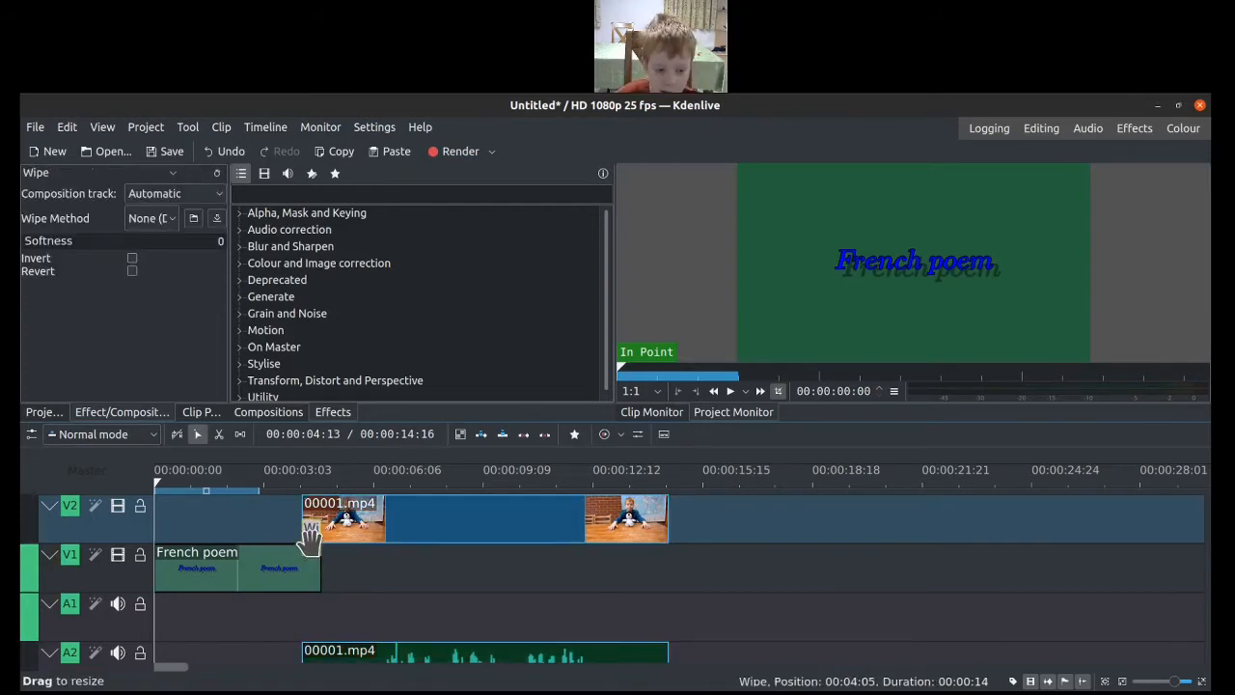
drag(276, 526, 301, 527)
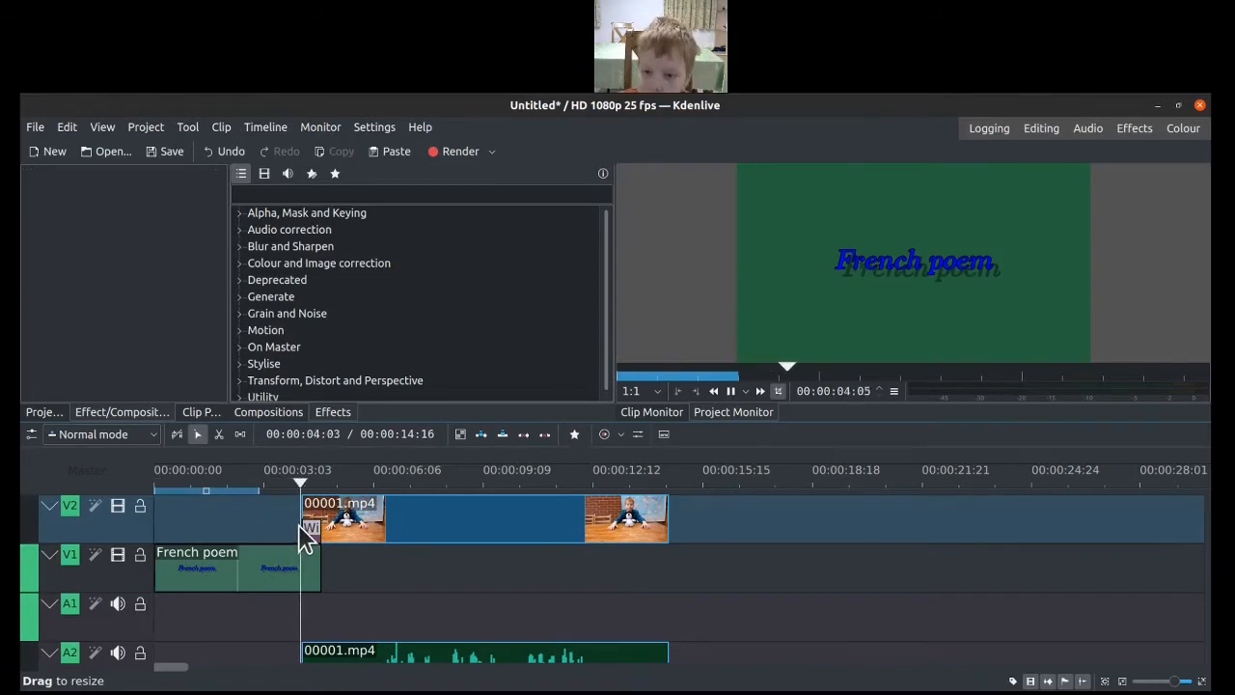
key(space)
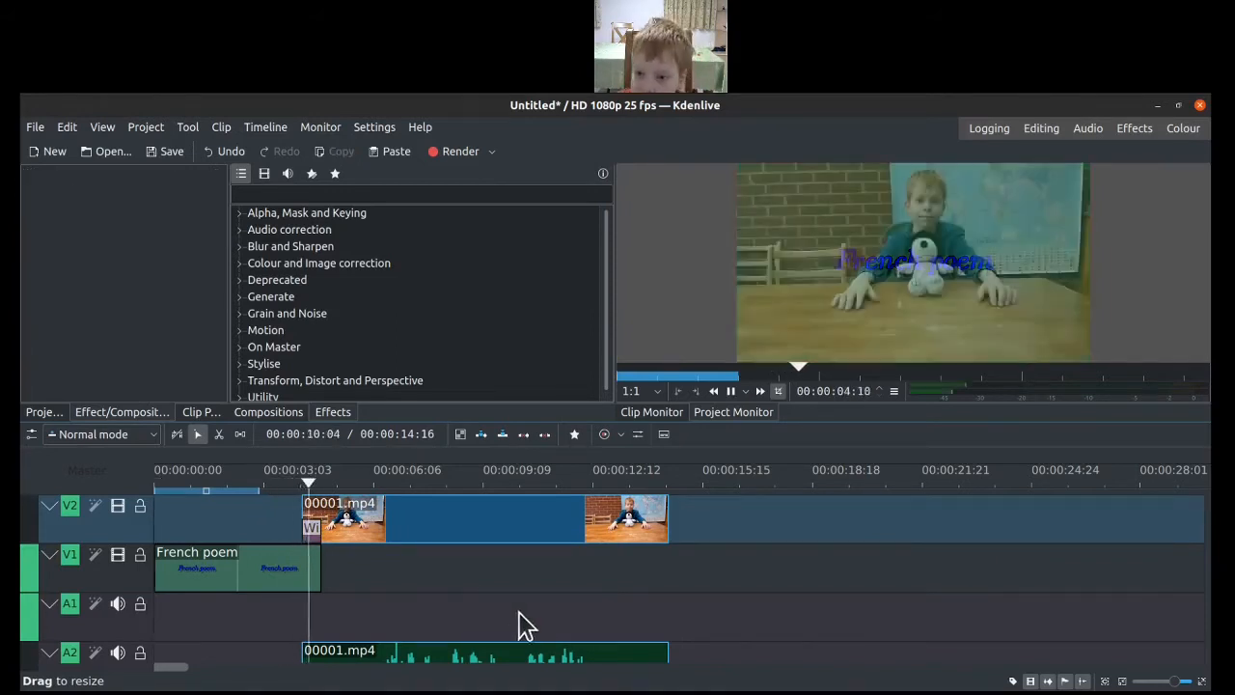
key(space)
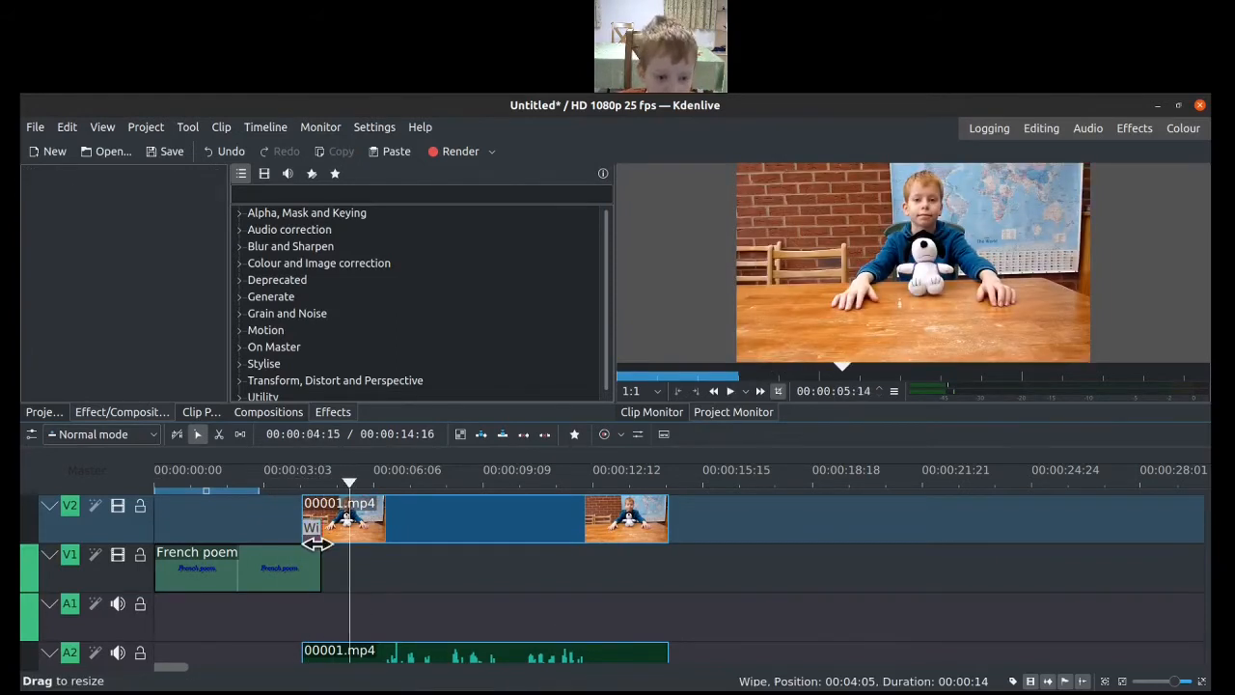
Try the luma09 wipe method on the Wipe transition and play back the timeline
click(312, 529)
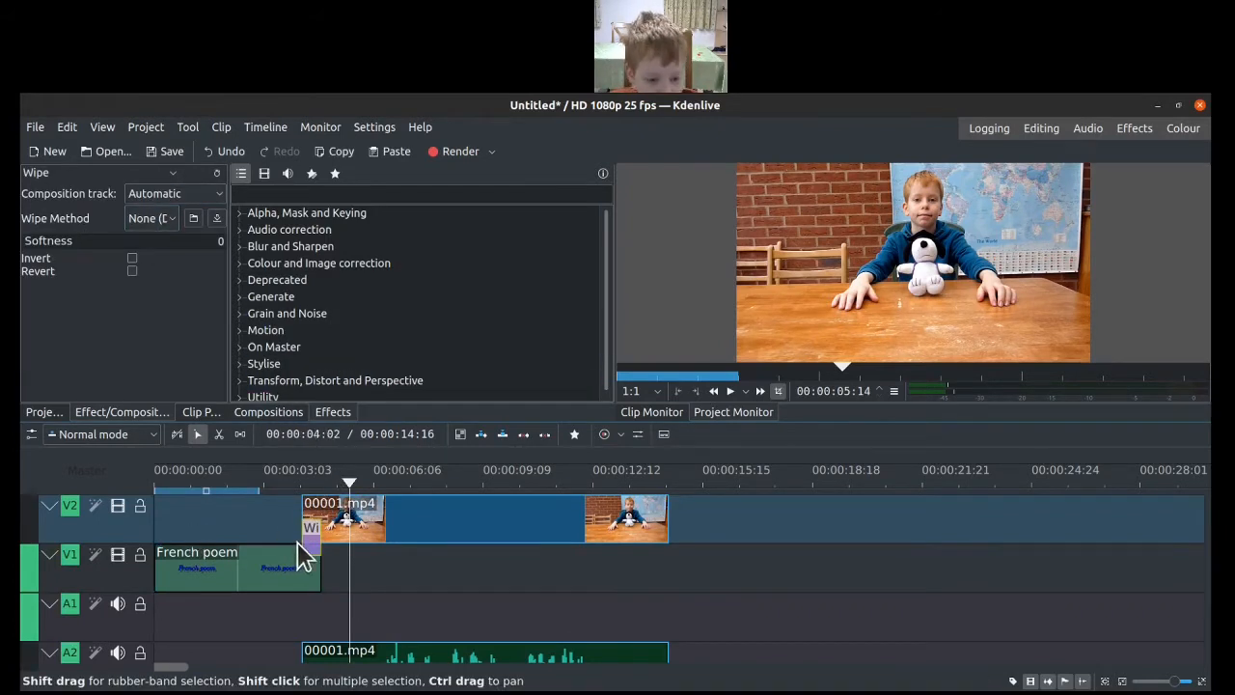
click(164, 221)
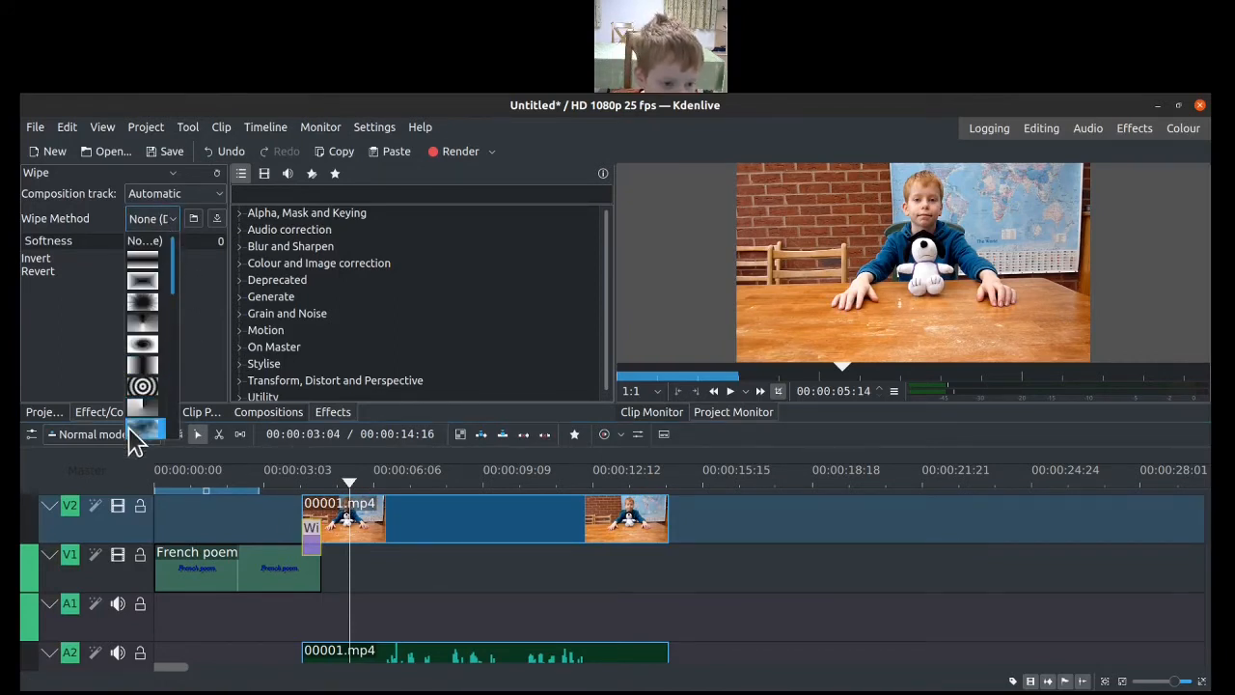
scroll(140, 346, down, 5)
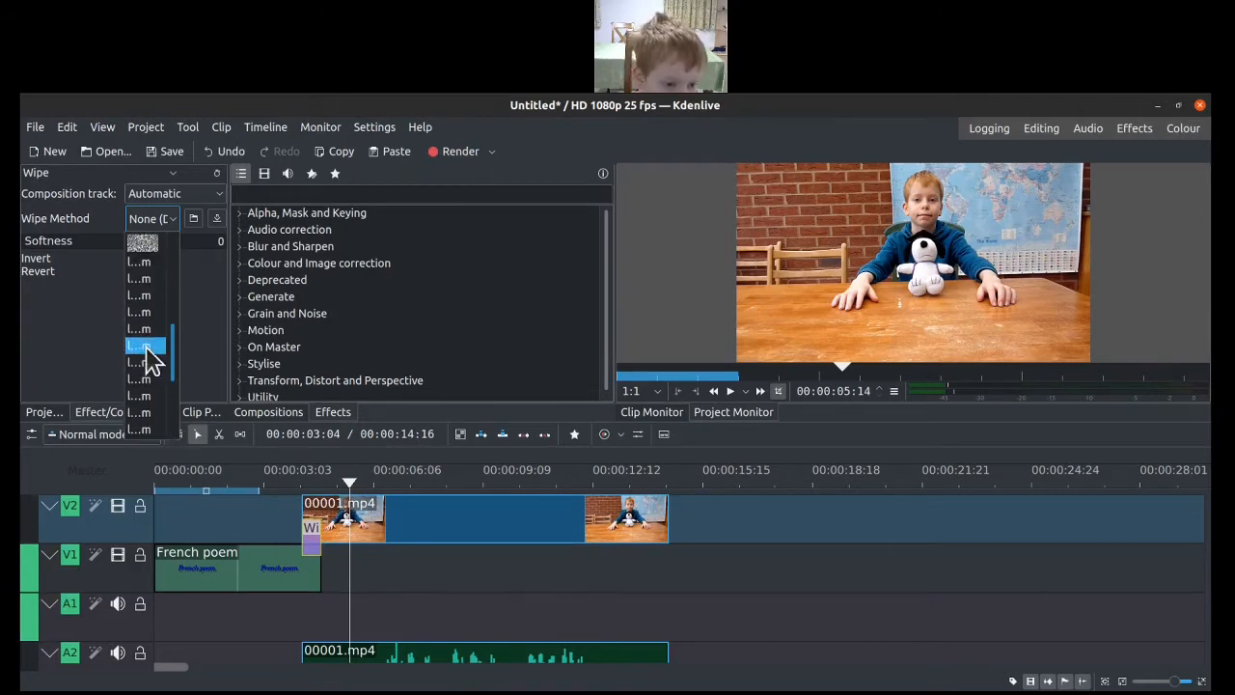
click(162, 409)
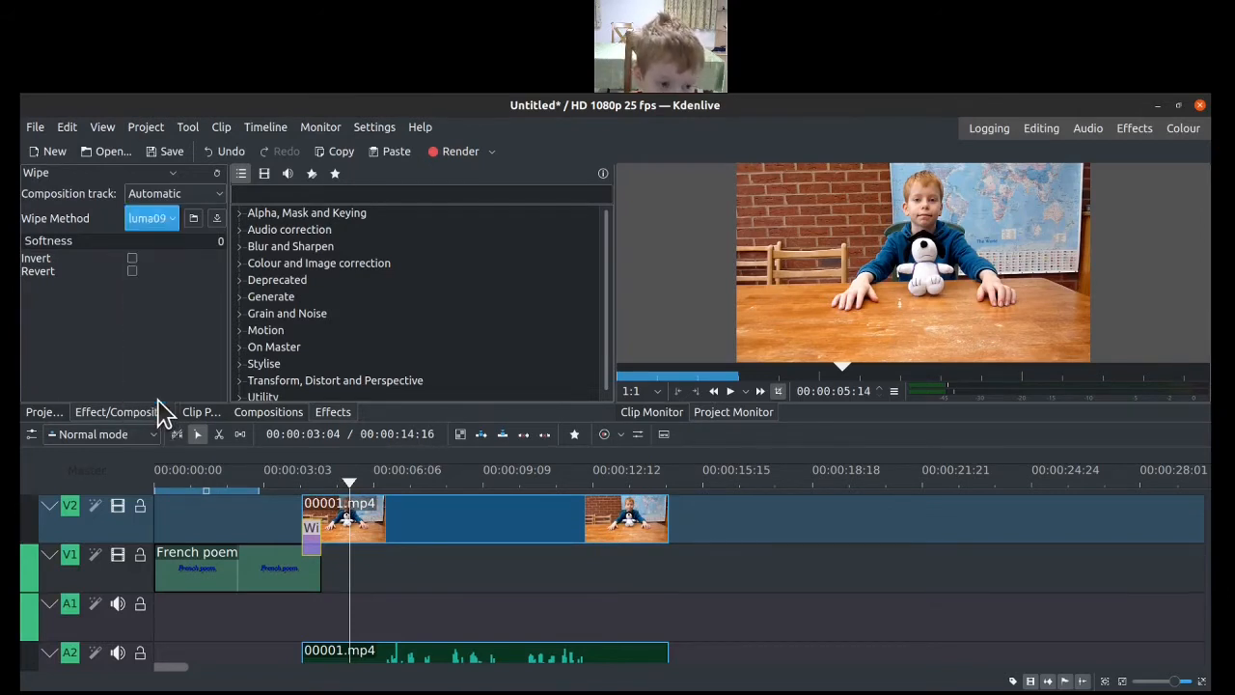
click(290, 535)
key(space)
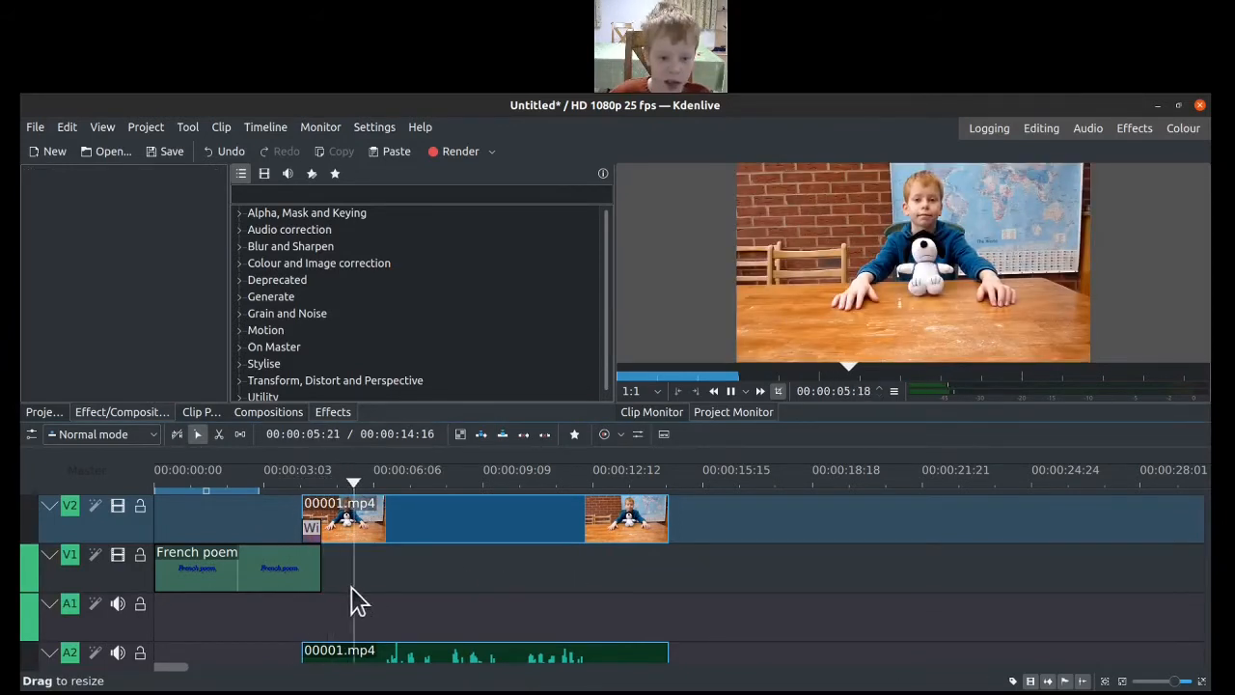
key(space)
Set the Wipe transition's method to luma06 and preview the change from title to clip
click(310, 529)
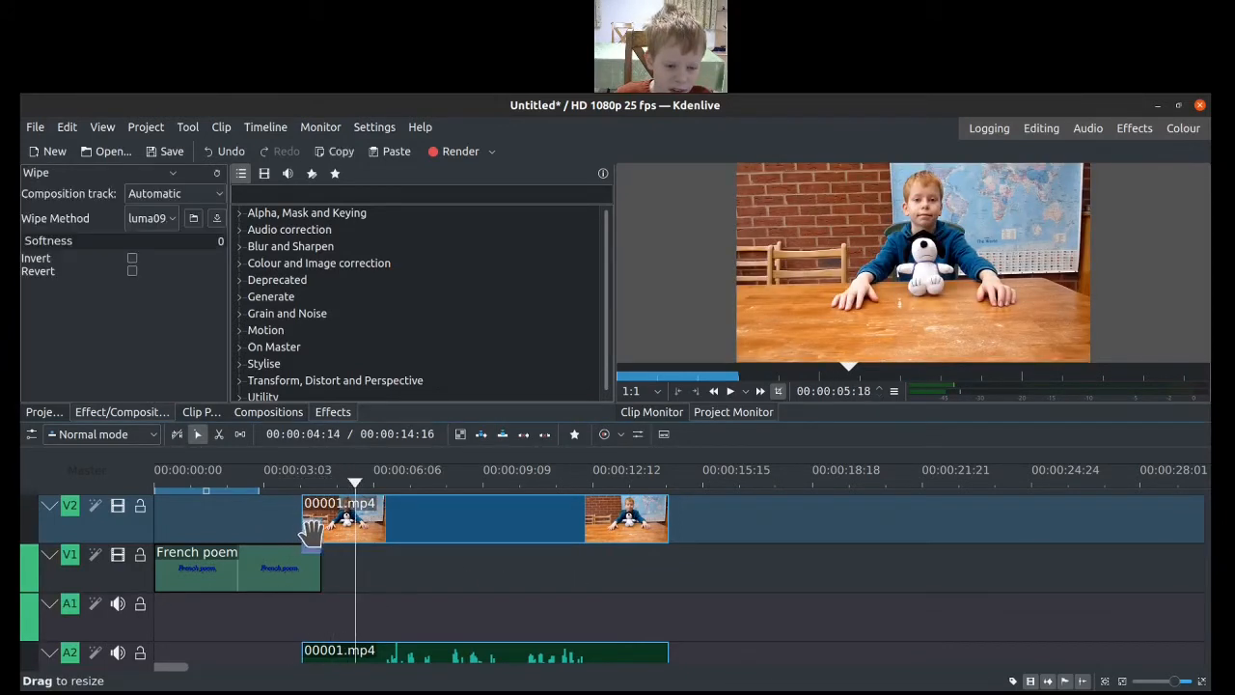
click(152, 218)
click(136, 379)
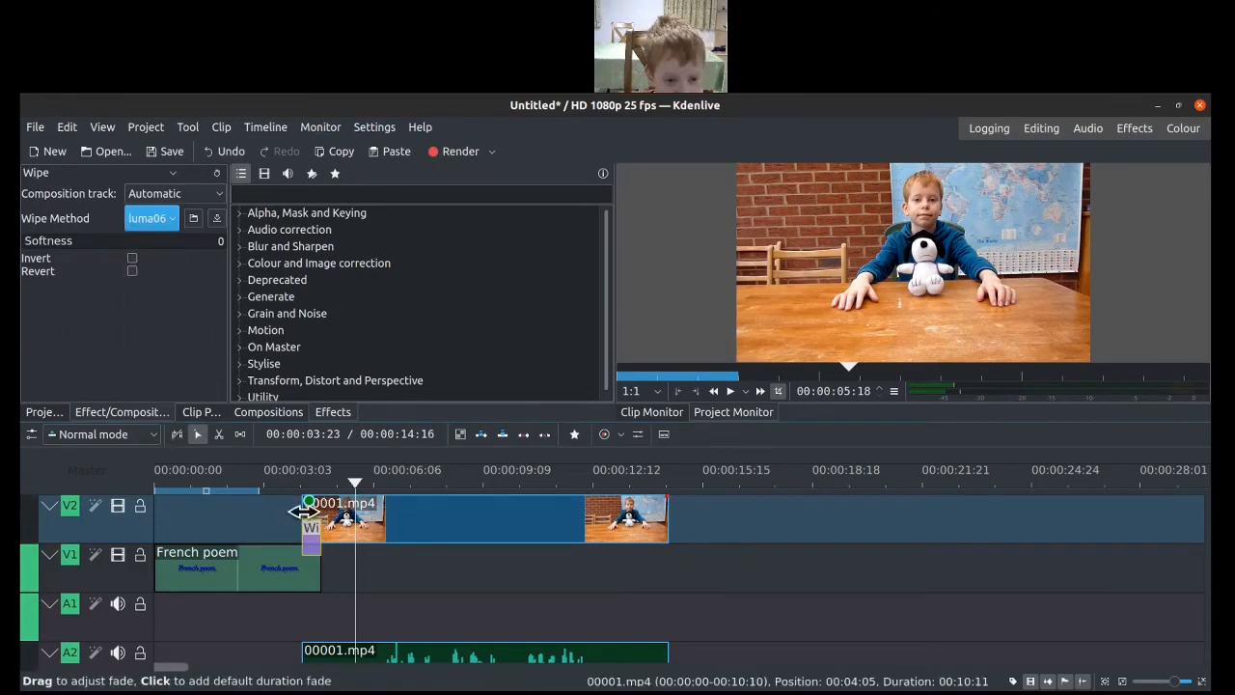
click(296, 521)
key(space)
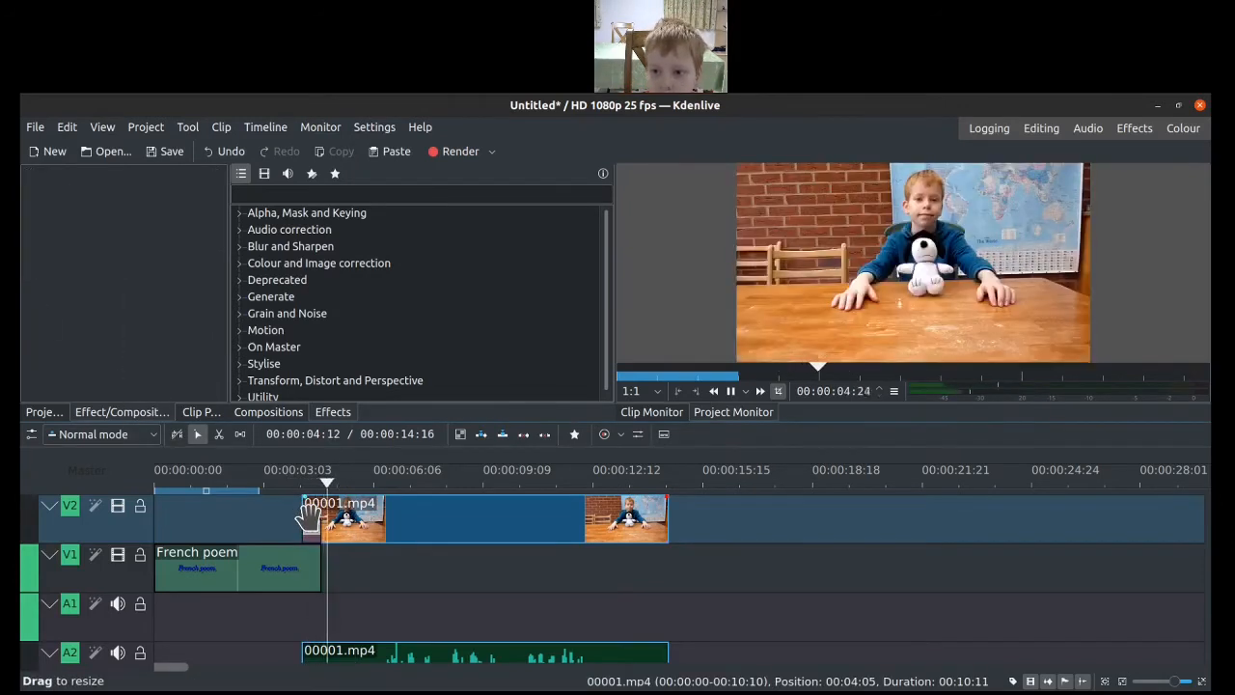
key(space)
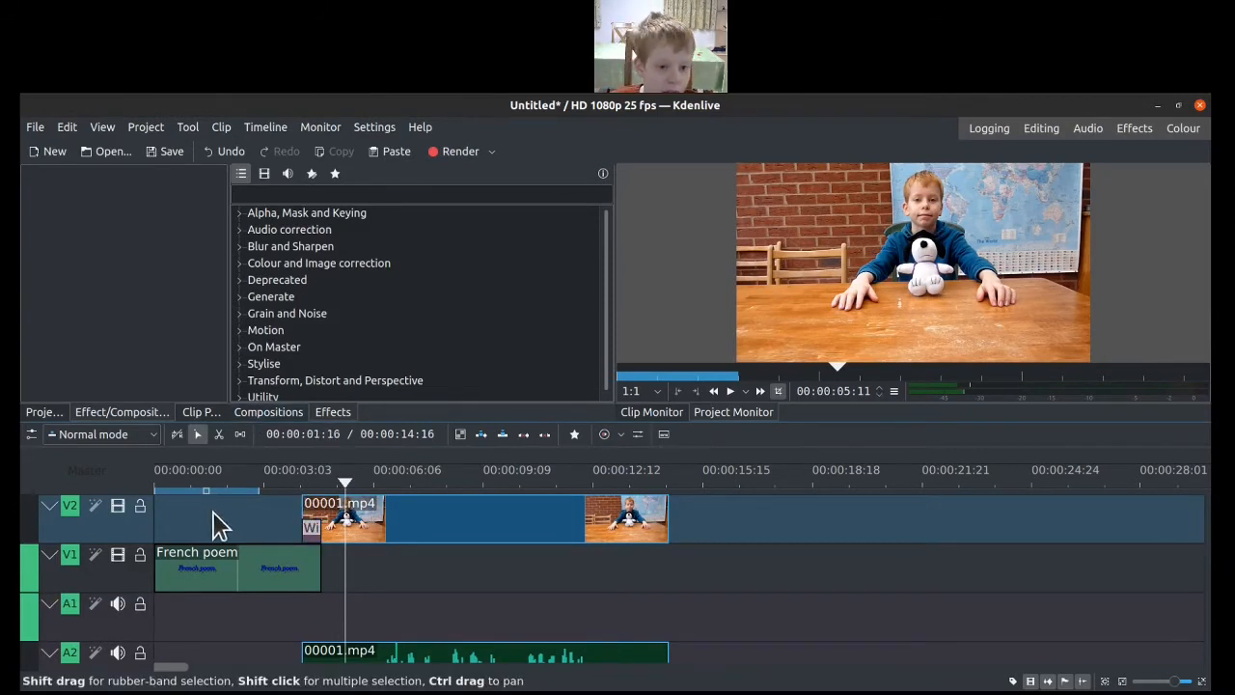
click(362, 506)
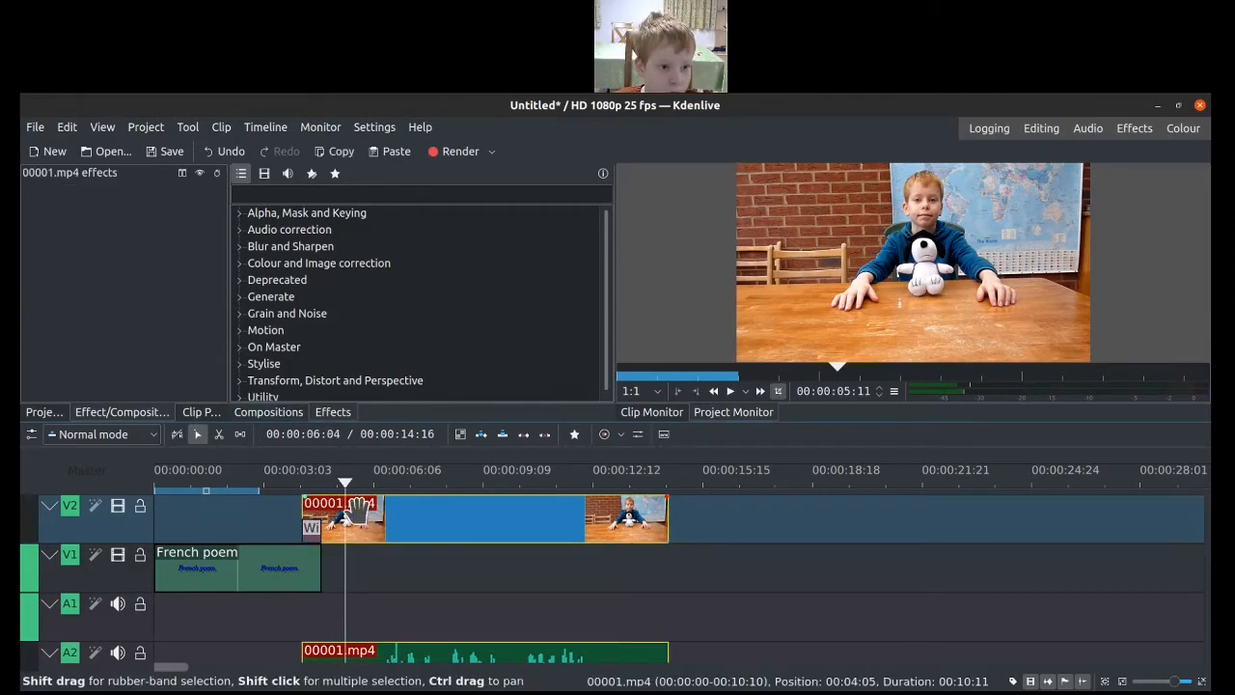
click(45, 412)
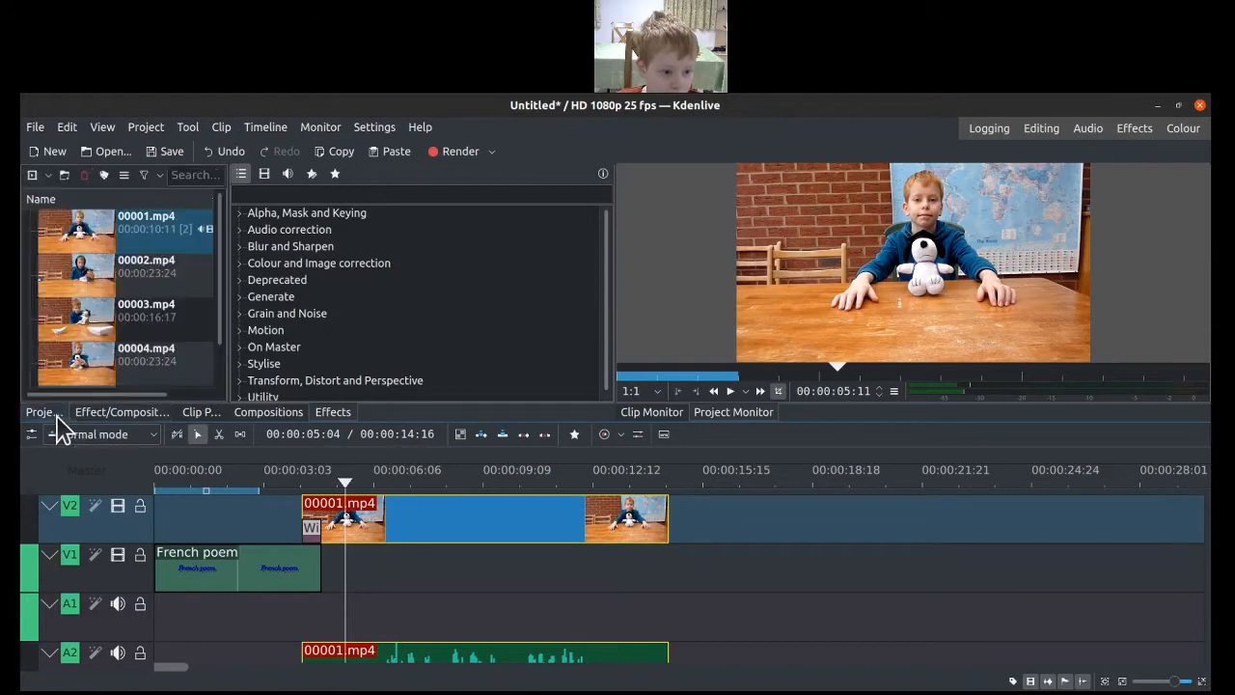
click(84, 417)
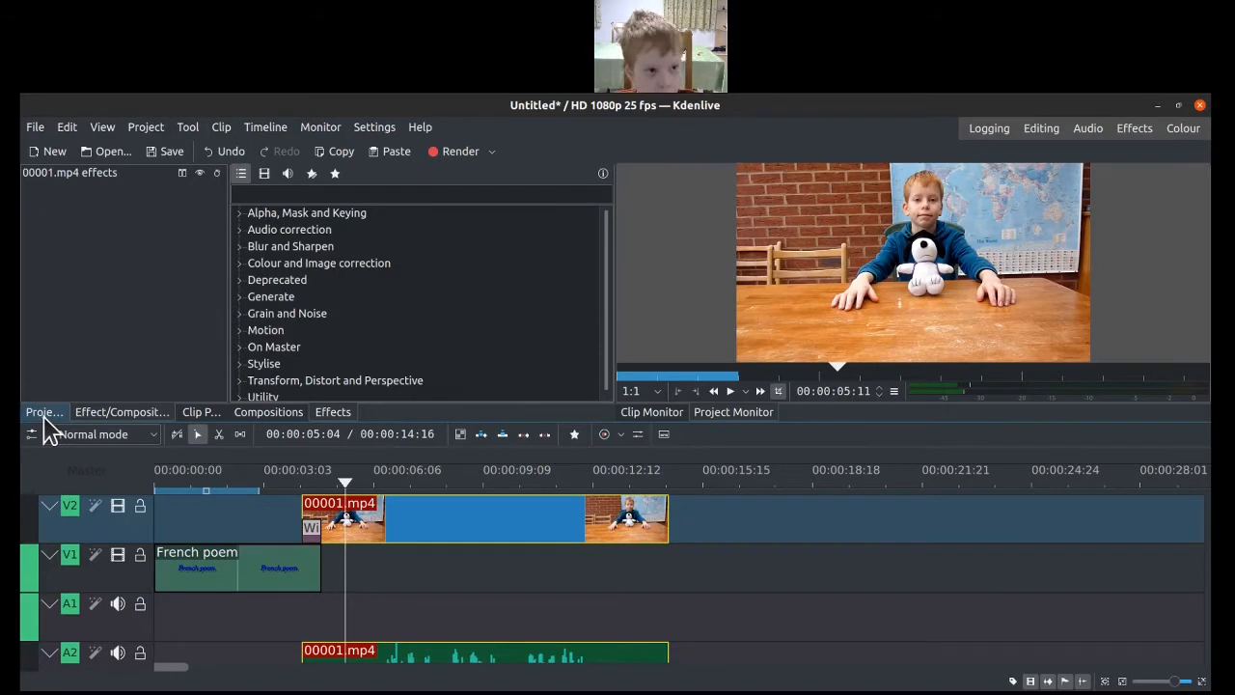
Place 00002.mp4 on track V1 at about 00:00:14:01, overlapping the end of 00001.mp4, and add a Wipe transition there
click(44, 413)
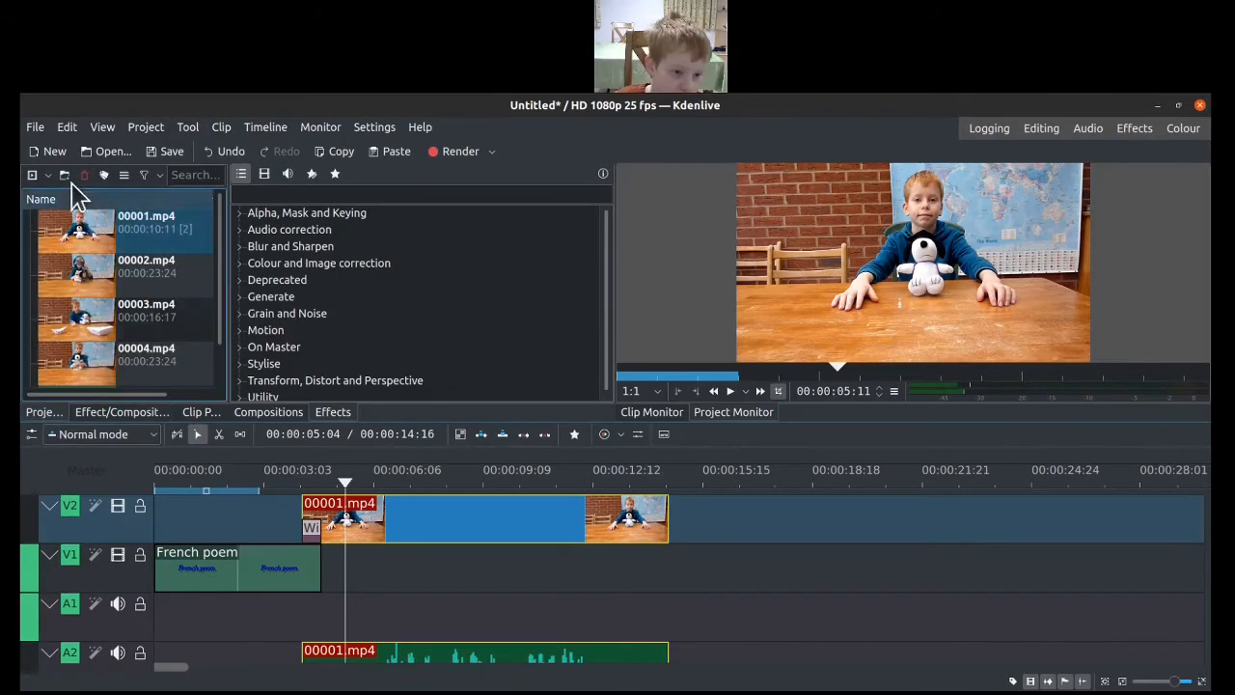
drag(77, 275, 656, 569)
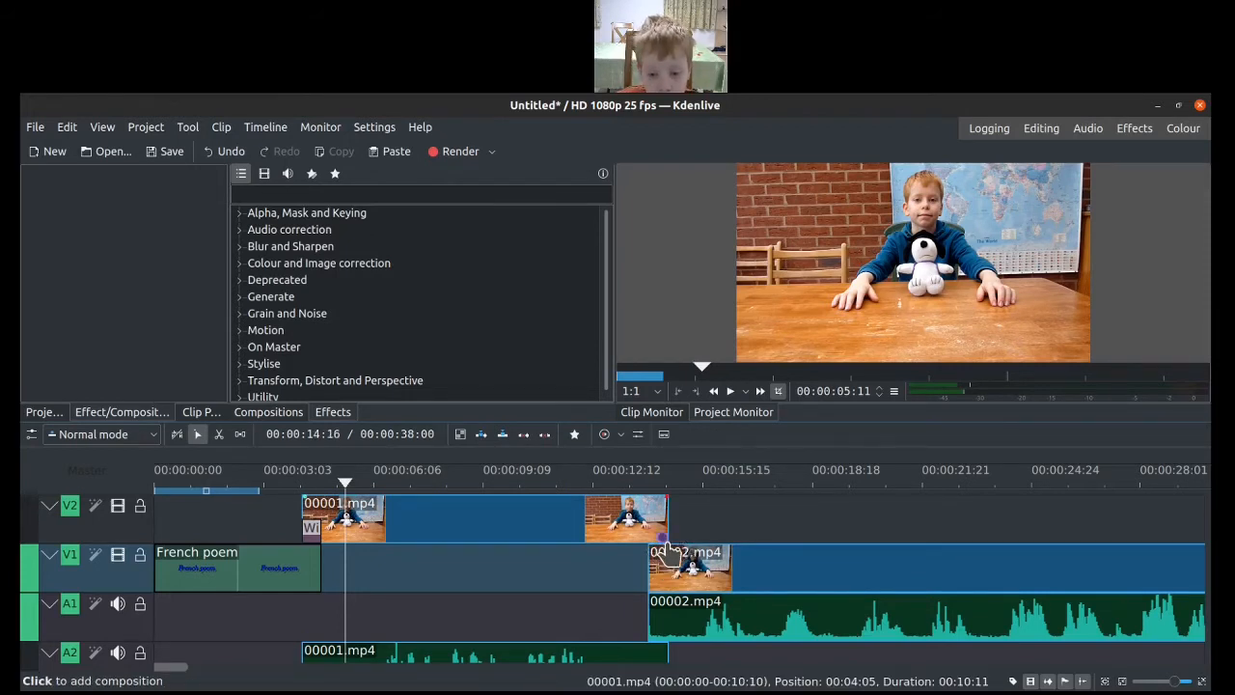
click(662, 538)
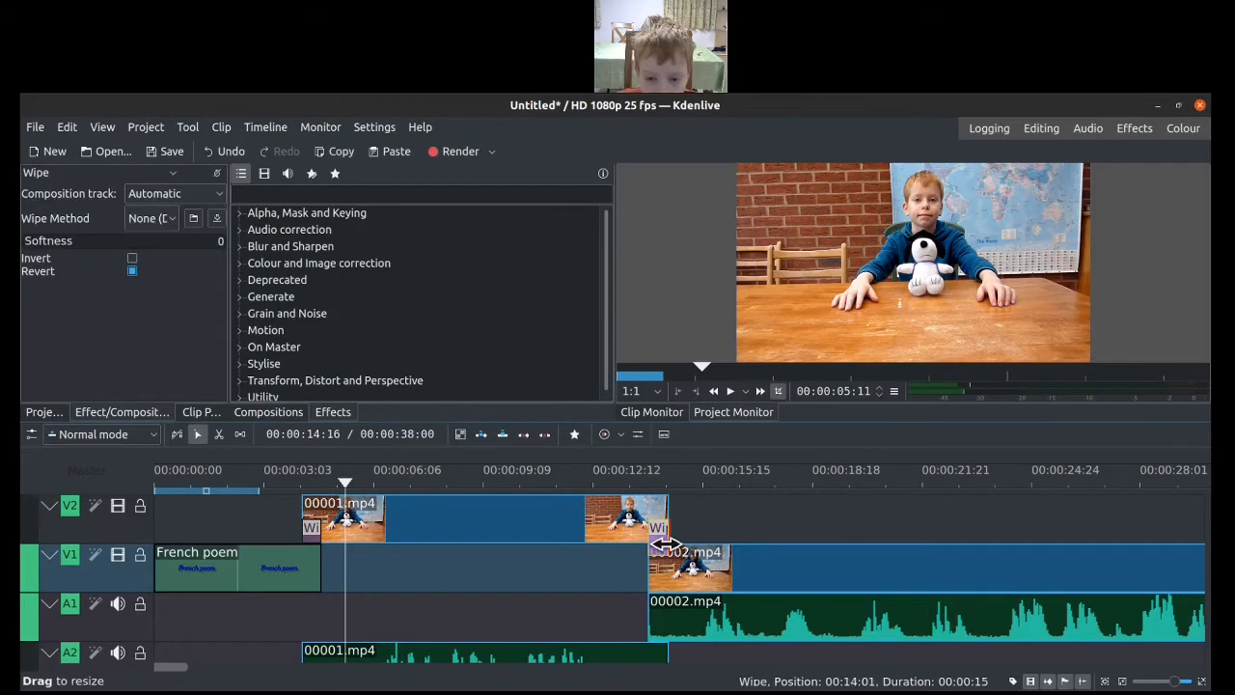
Choose a luma wipe method for the transition between 00001.mp4 and 00002.mp4 and play back the change
click(142, 220)
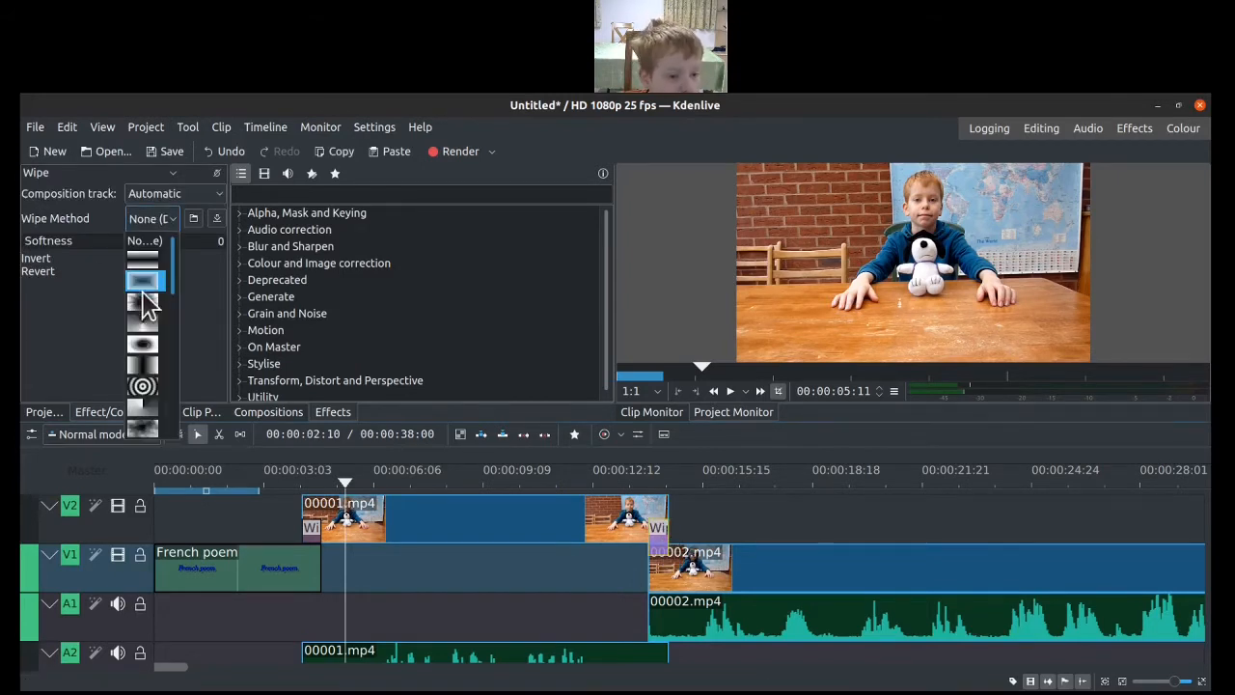
scroll(145, 319, down, 3)
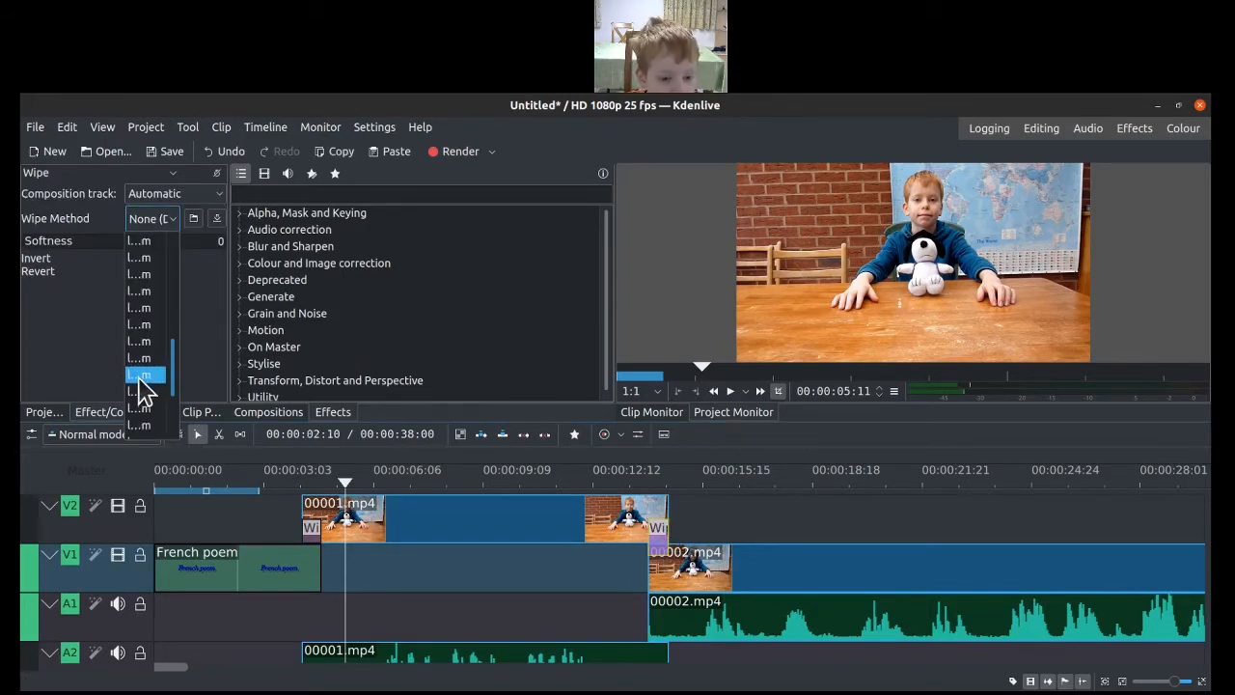
click(147, 390)
click(644, 579)
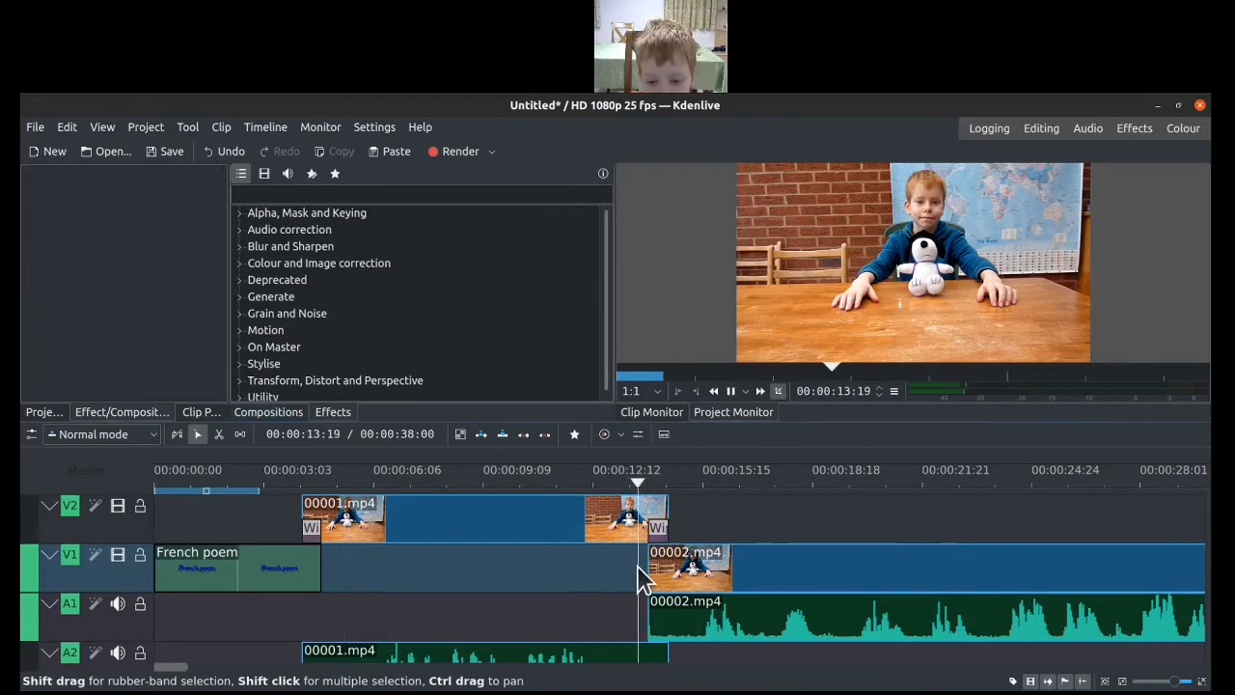
key(space)
key(space)
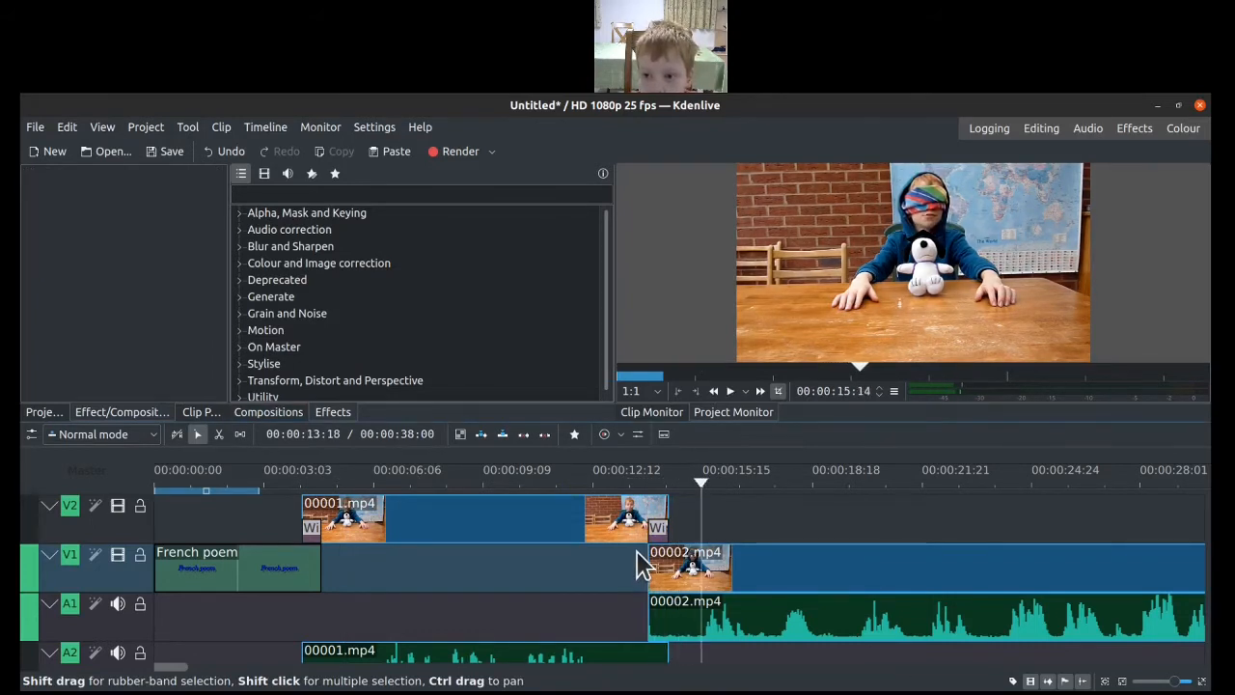
click(645, 581)
key(space)
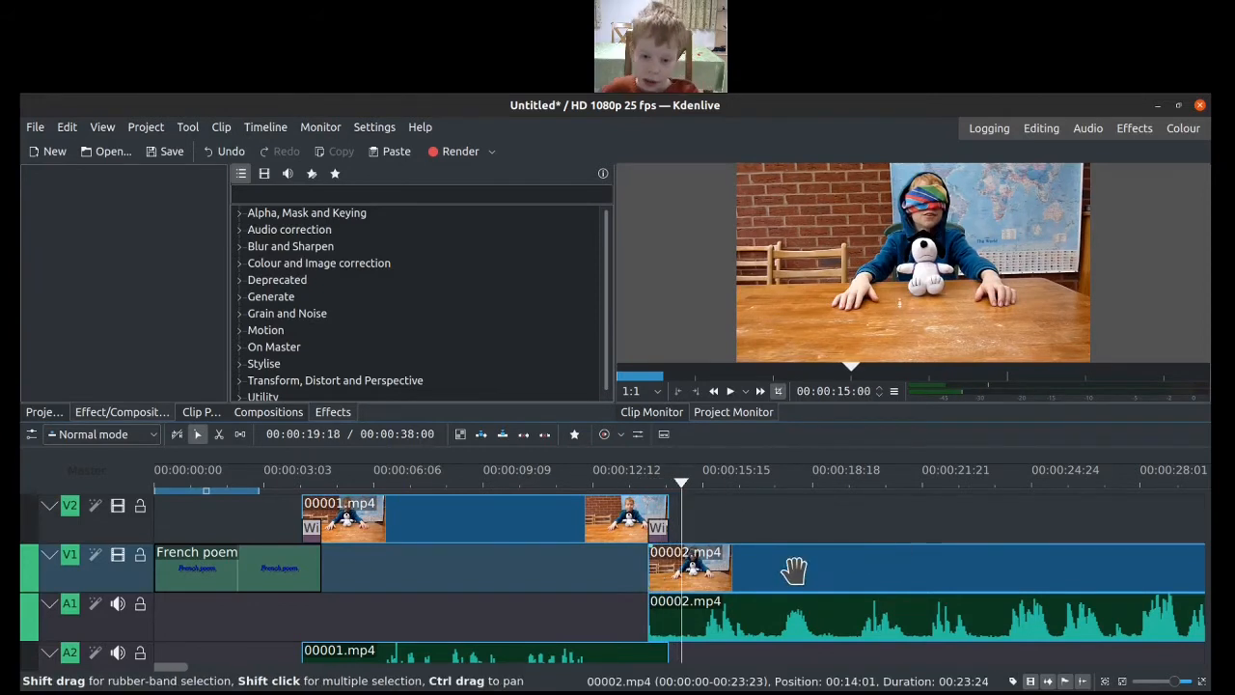
Skim 00002.mp4 for its end point, cut it at about 00:00:30:20 and delete the part after the cut
click(795, 538)
click(845, 539)
drag(866, 540, 776, 573)
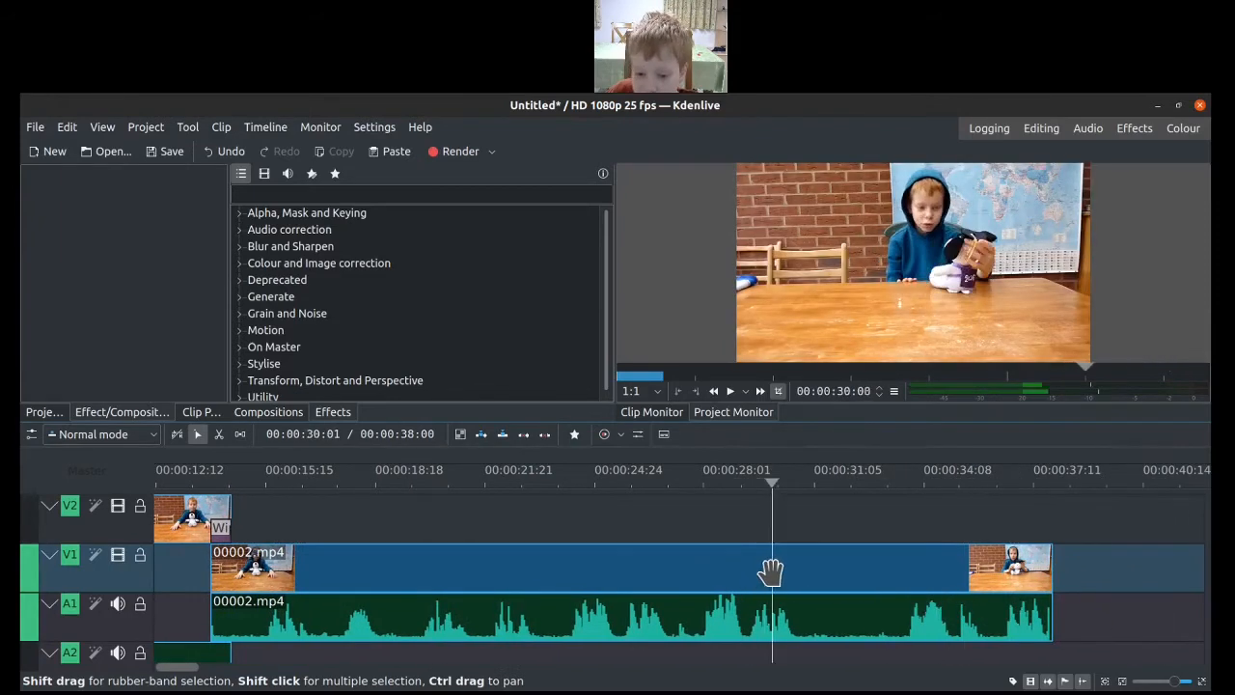
click(840, 628)
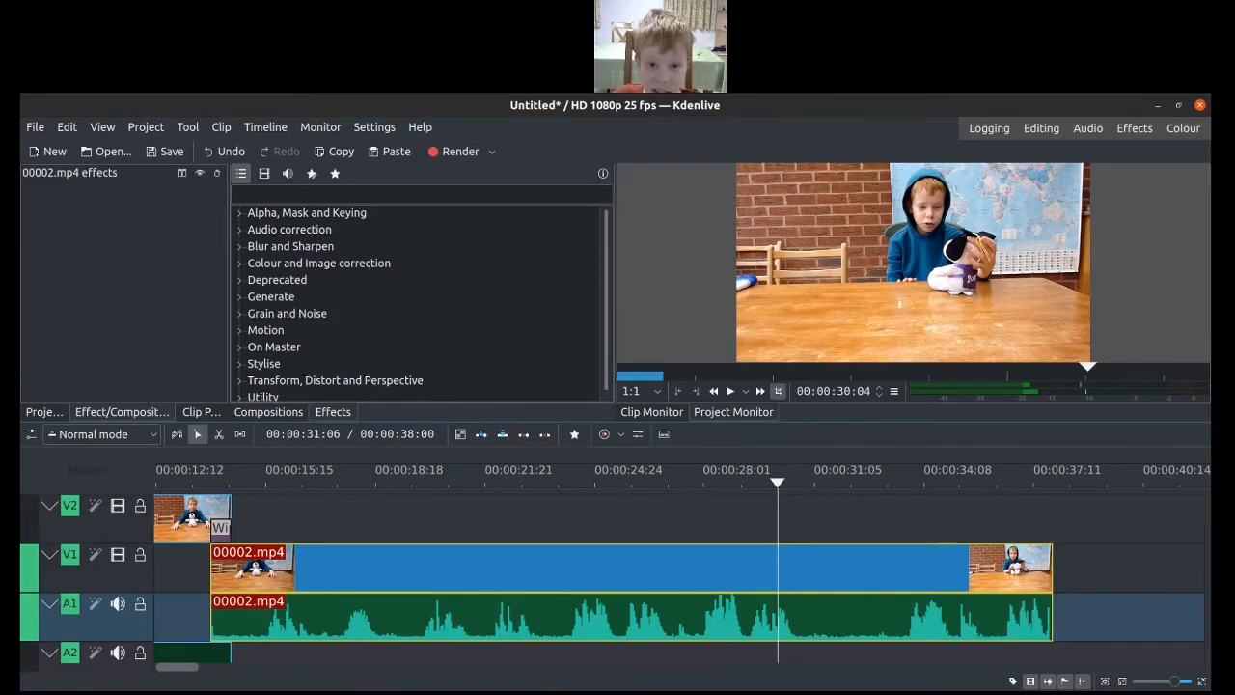
key(x)
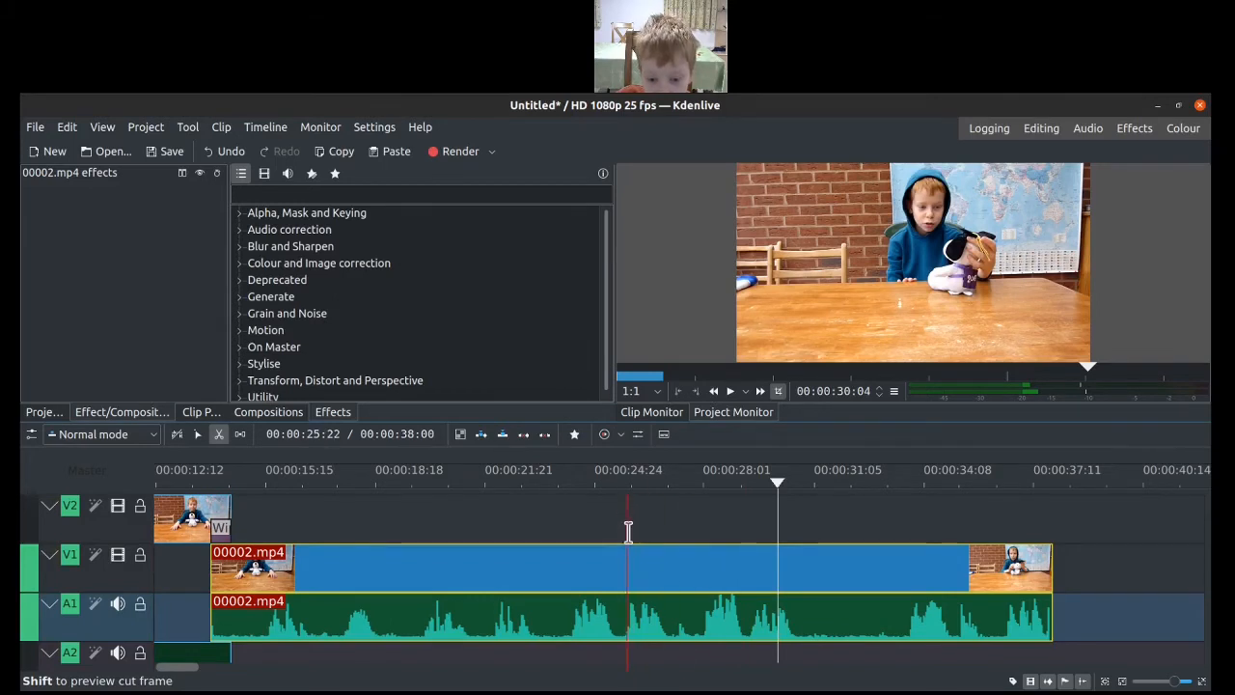
click(801, 557)
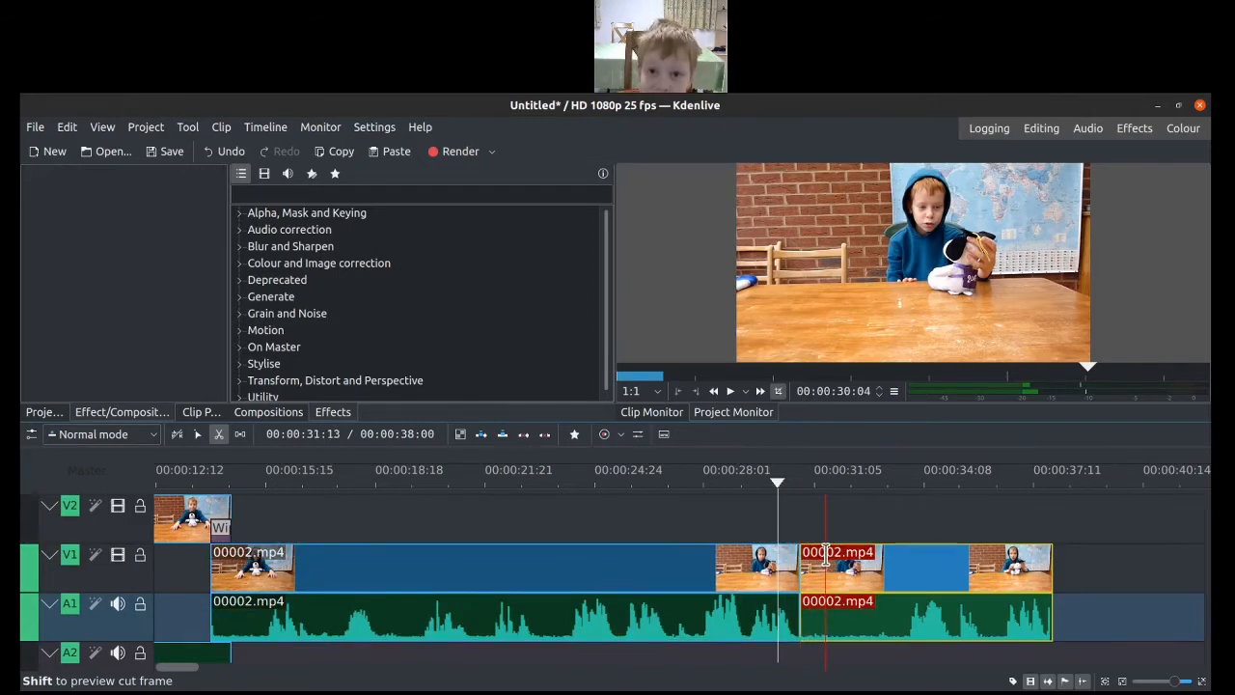
key(s)
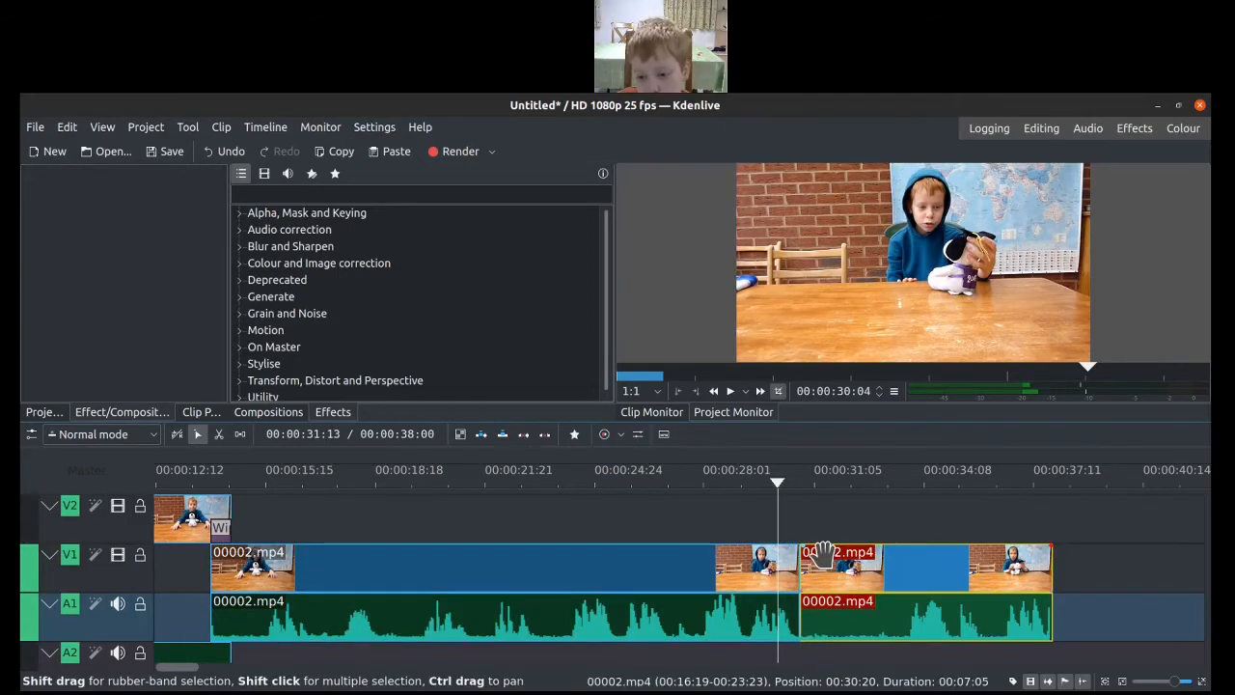
click(832, 584)
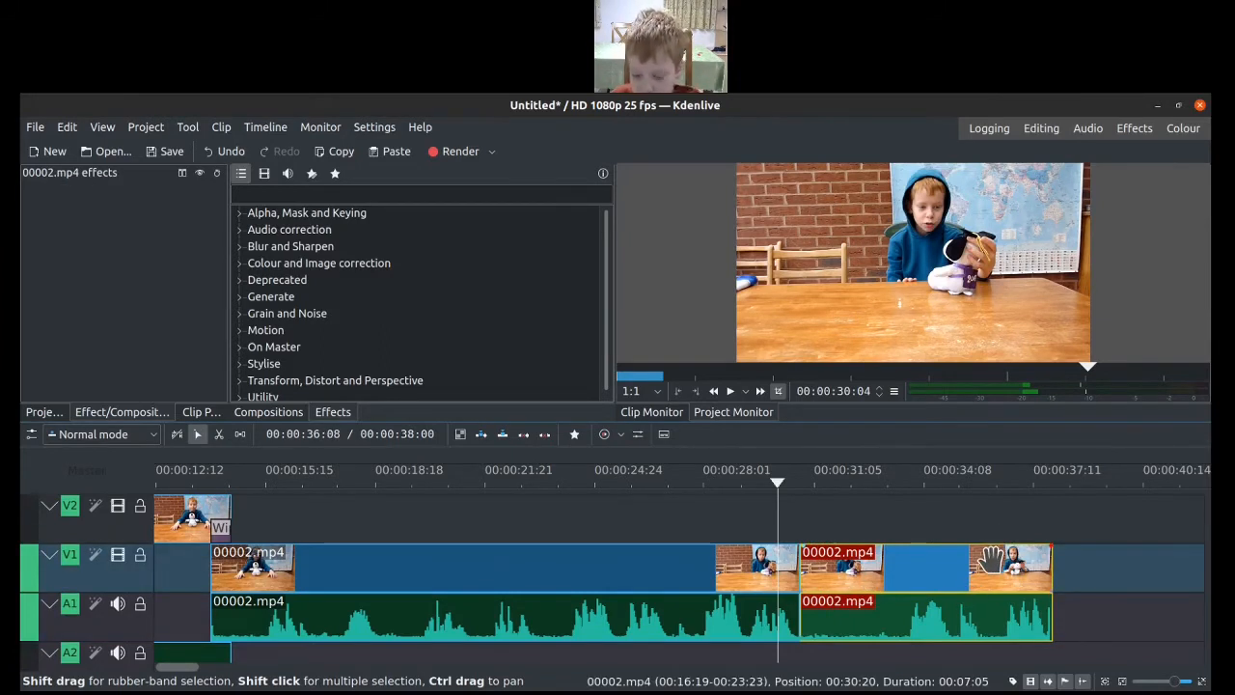
key(Delete)
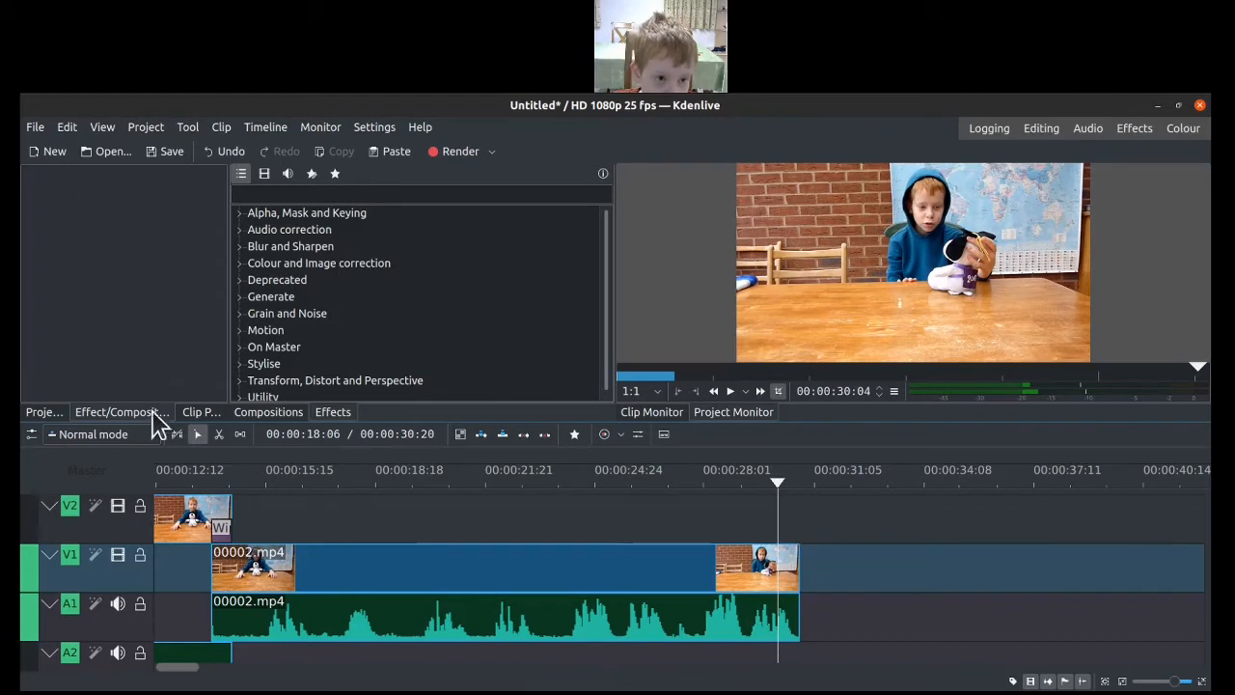
Place 00003.mp4 on track V2 at about 00:00:30:04, overlapping the end of 00002.mp4, and add a Wipe transition there
click(39, 415)
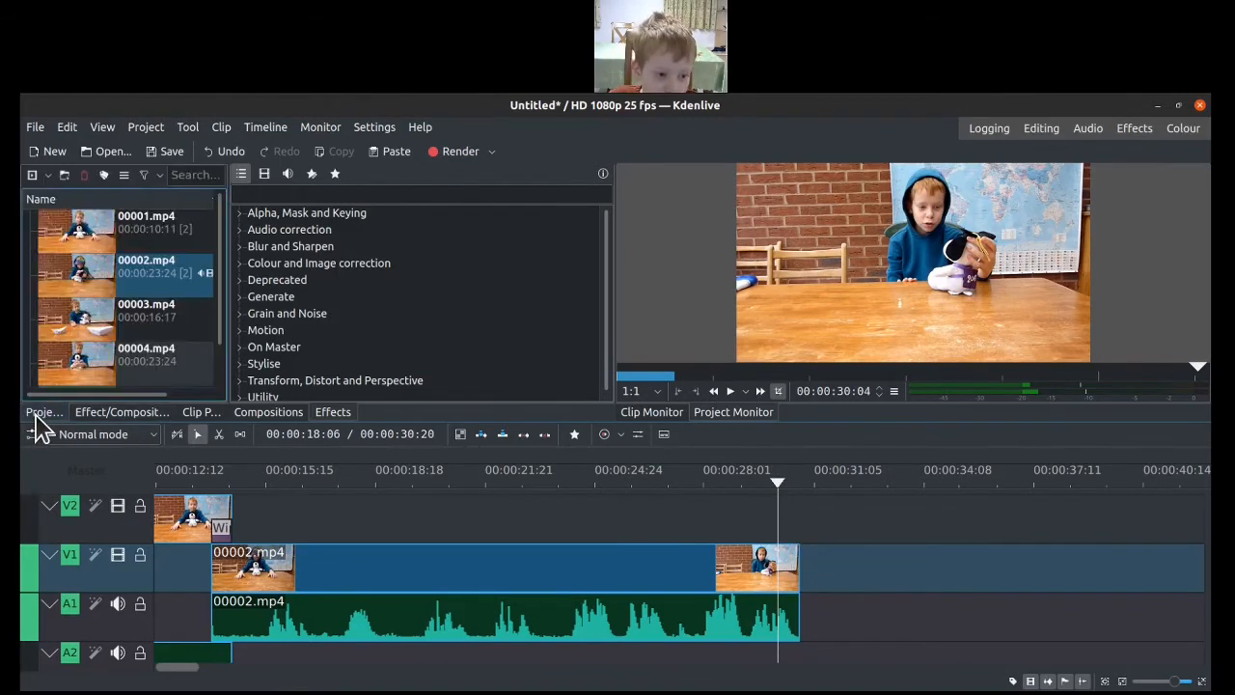
drag(78, 319, 786, 558)
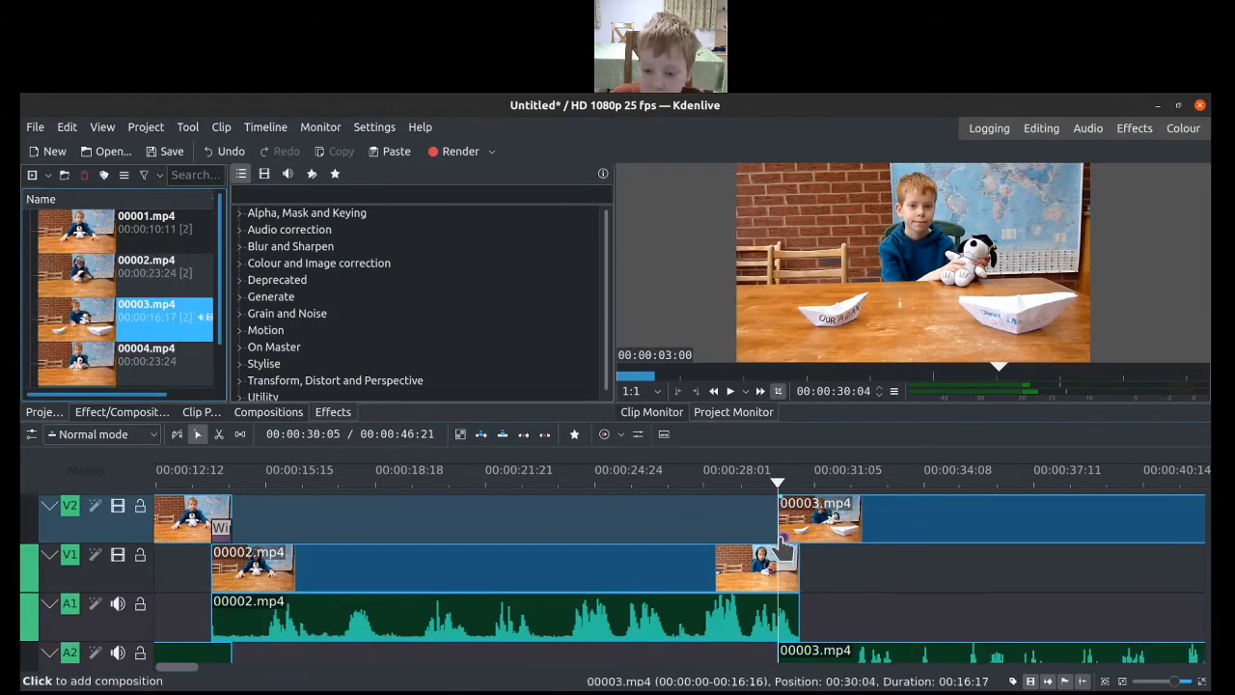
click(786, 530)
Place 00004.mp4 on track V1 at about 00:00:46:08, overlapping the end of 00003.mp4, and add a Wipe transition there
click(889, 542)
drag(890, 542, 876, 579)
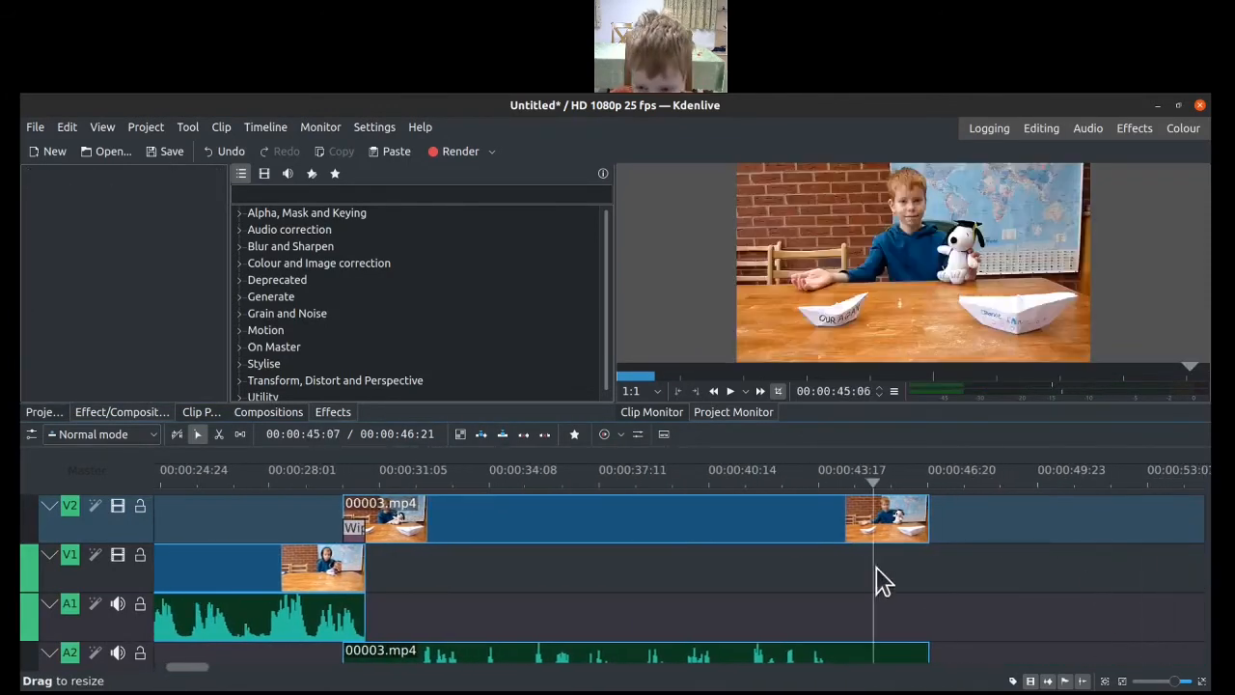
click(45, 412)
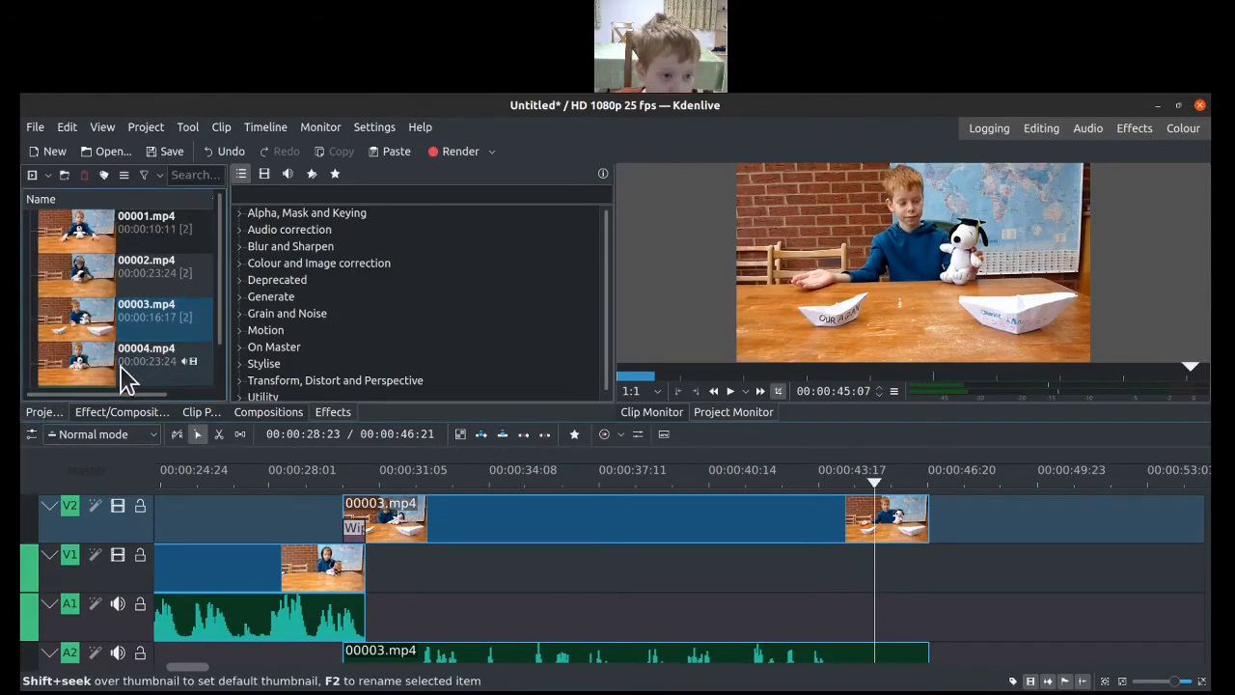
drag(125, 376, 917, 560)
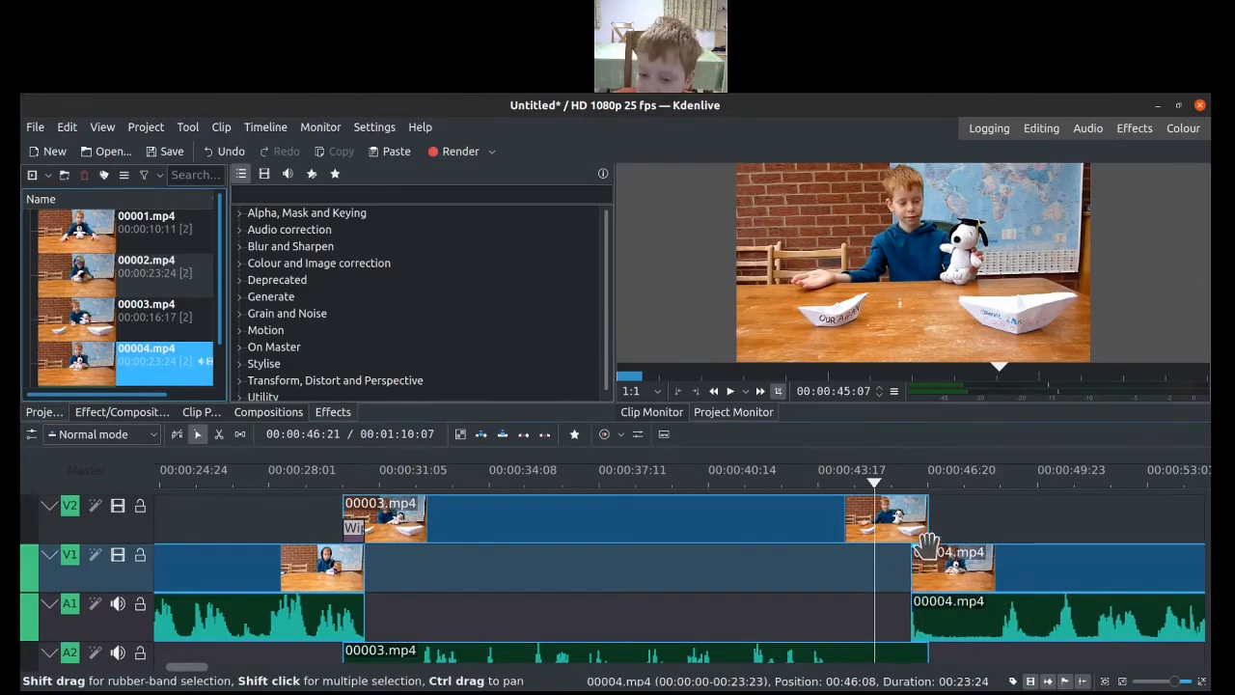
click(922, 548)
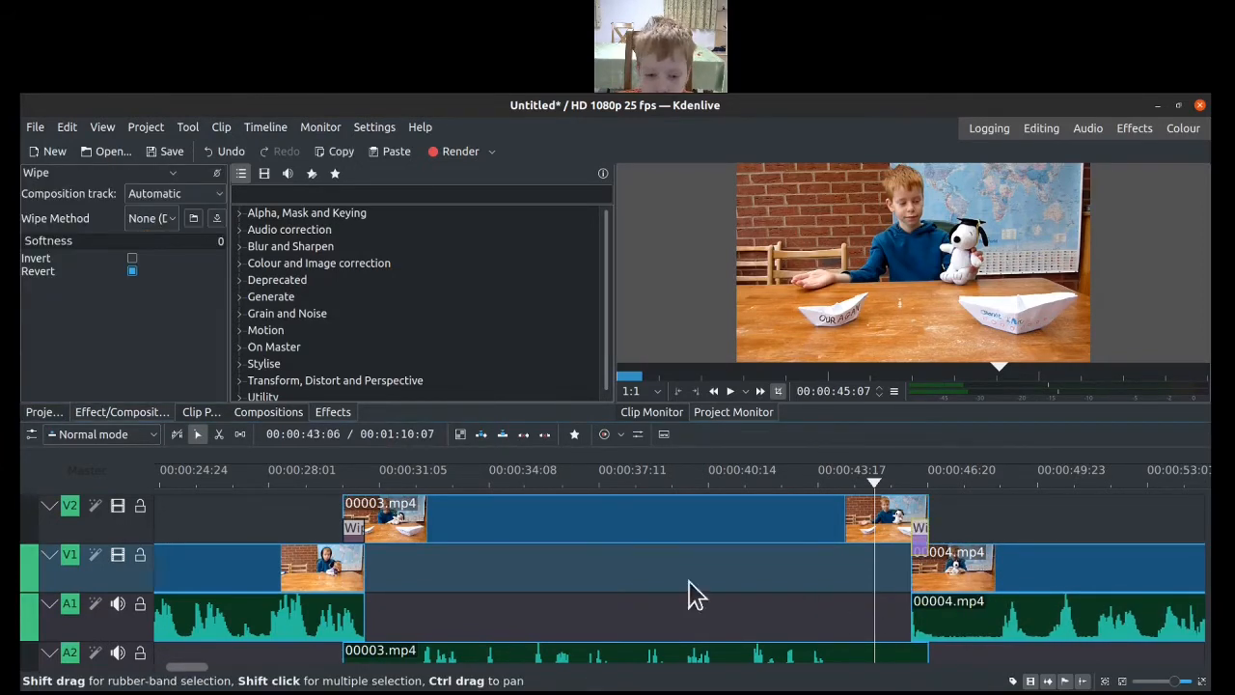
Play back the change from 00002.mp4 to 00003.mp4
click(338, 507)
key(space)
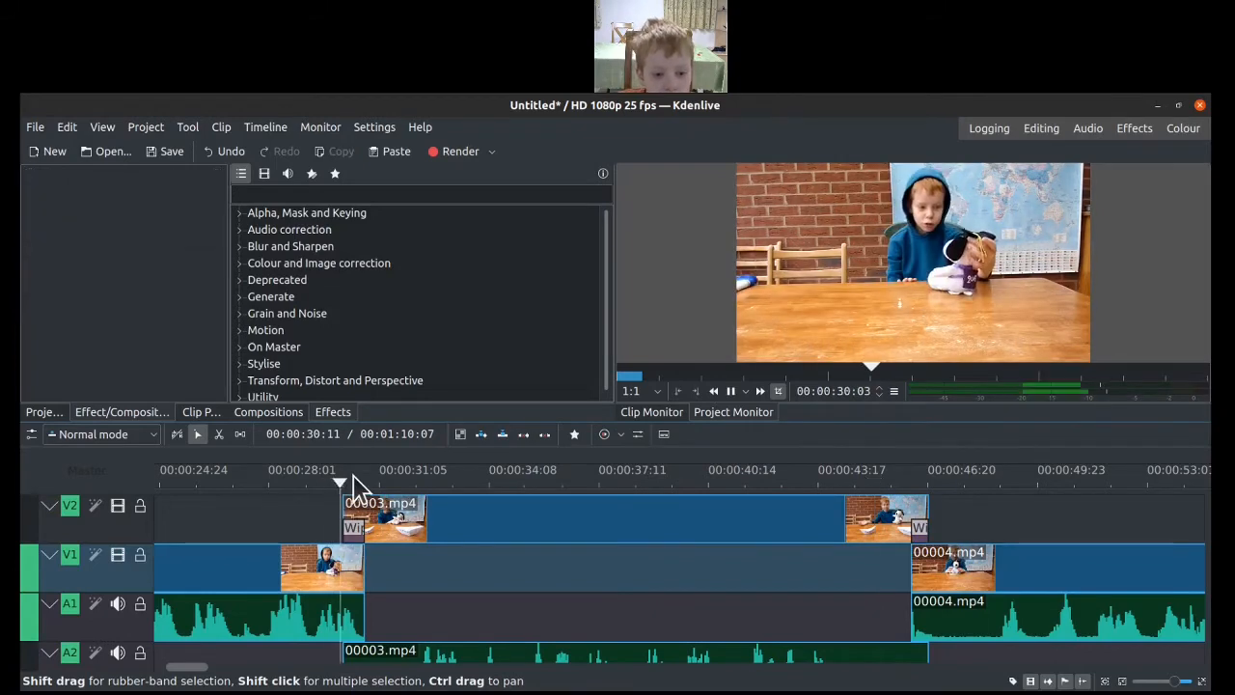
key(space)
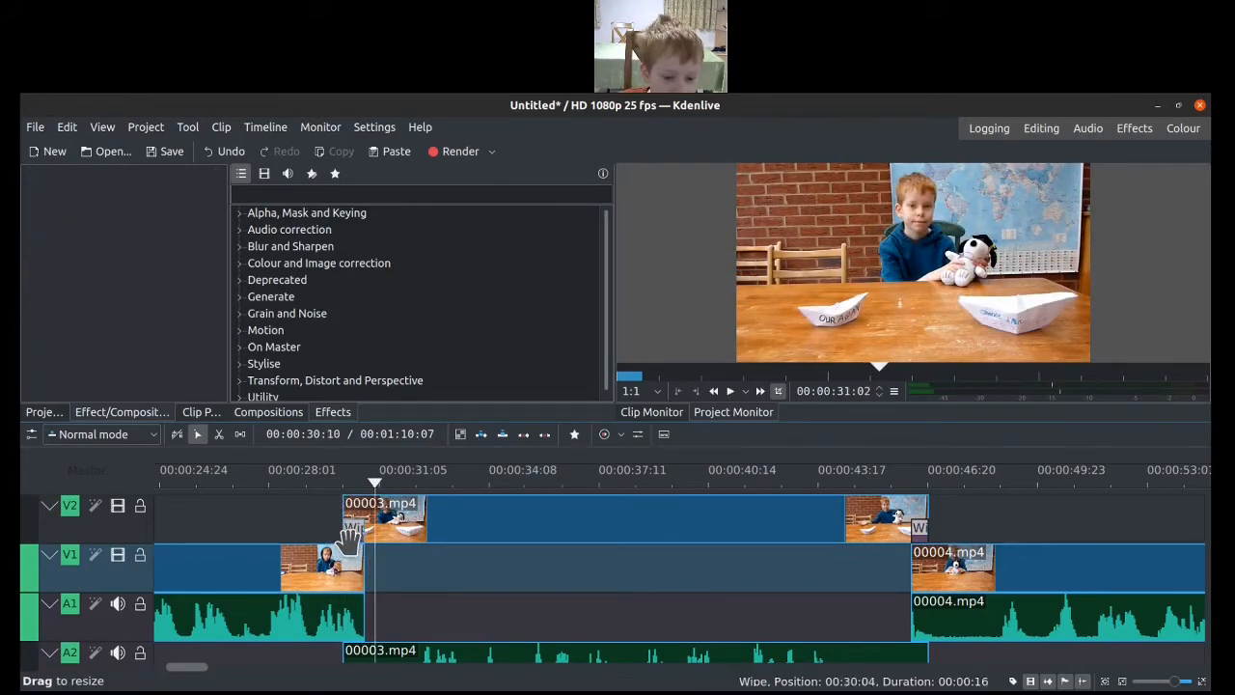
Set the method of the Wipe between 00002.mp4 and 00003.mp4 to luma12 and preview it
click(349, 532)
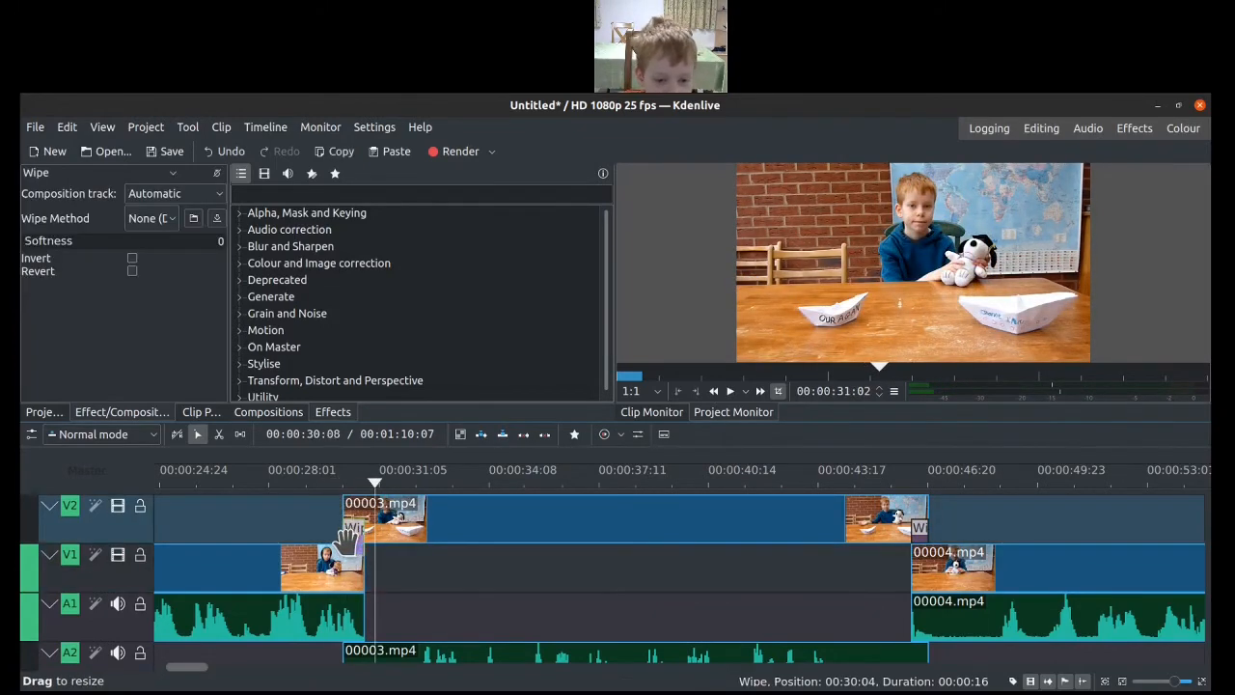
click(167, 213)
scroll(144, 422, down, 5)
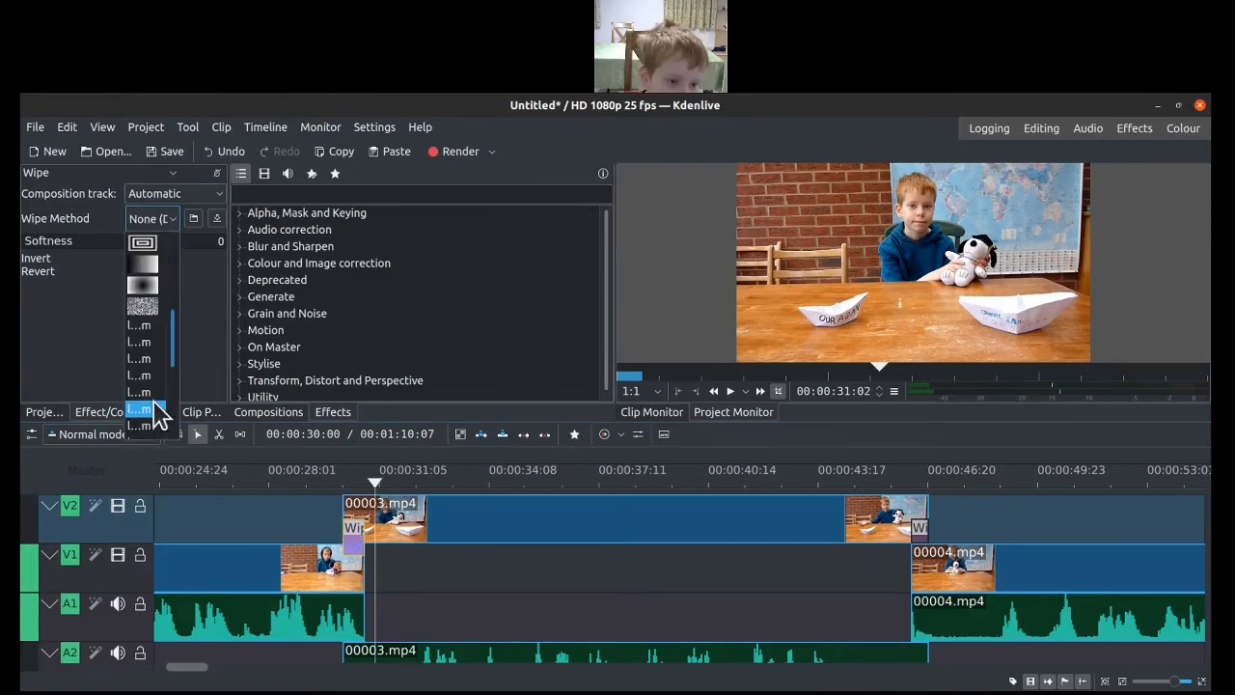
click(150, 413)
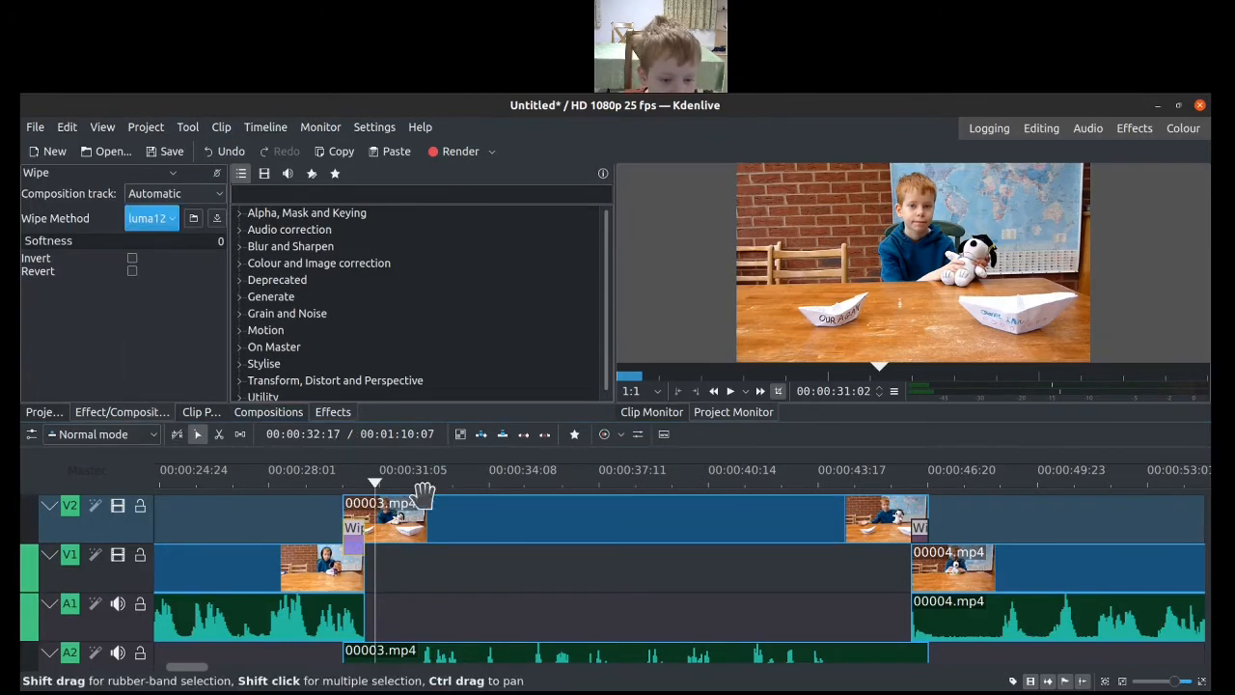
click(345, 518)
key(space)
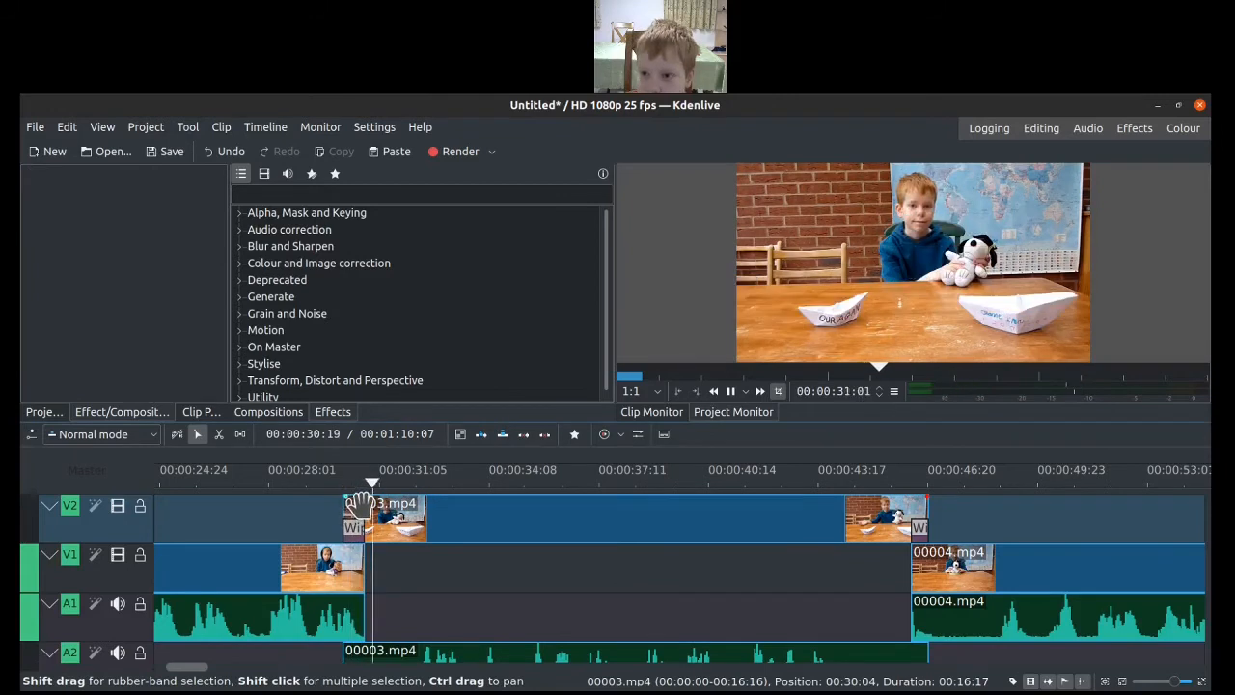
key(space)
Set the method of the Wipe between 00003.mp4 and 00004.mp4 to luma22 and preview it
click(924, 522)
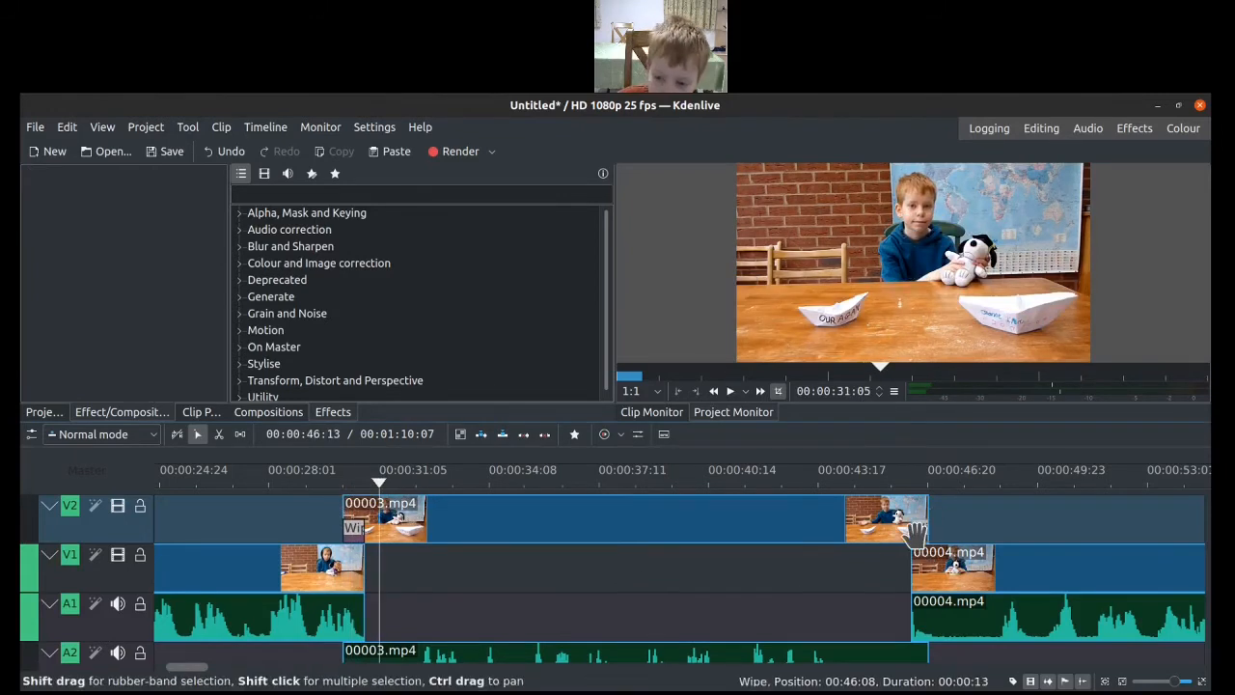
click(150, 220)
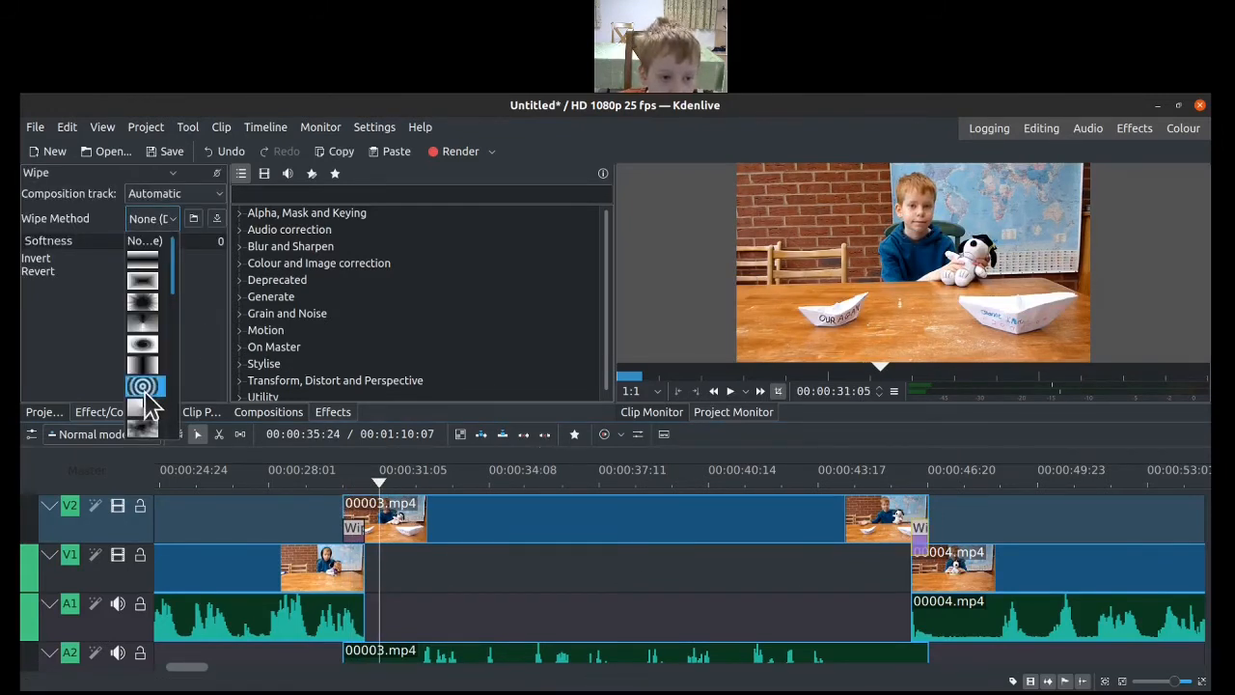
scroll(145, 405, down, 10)
click(145, 426)
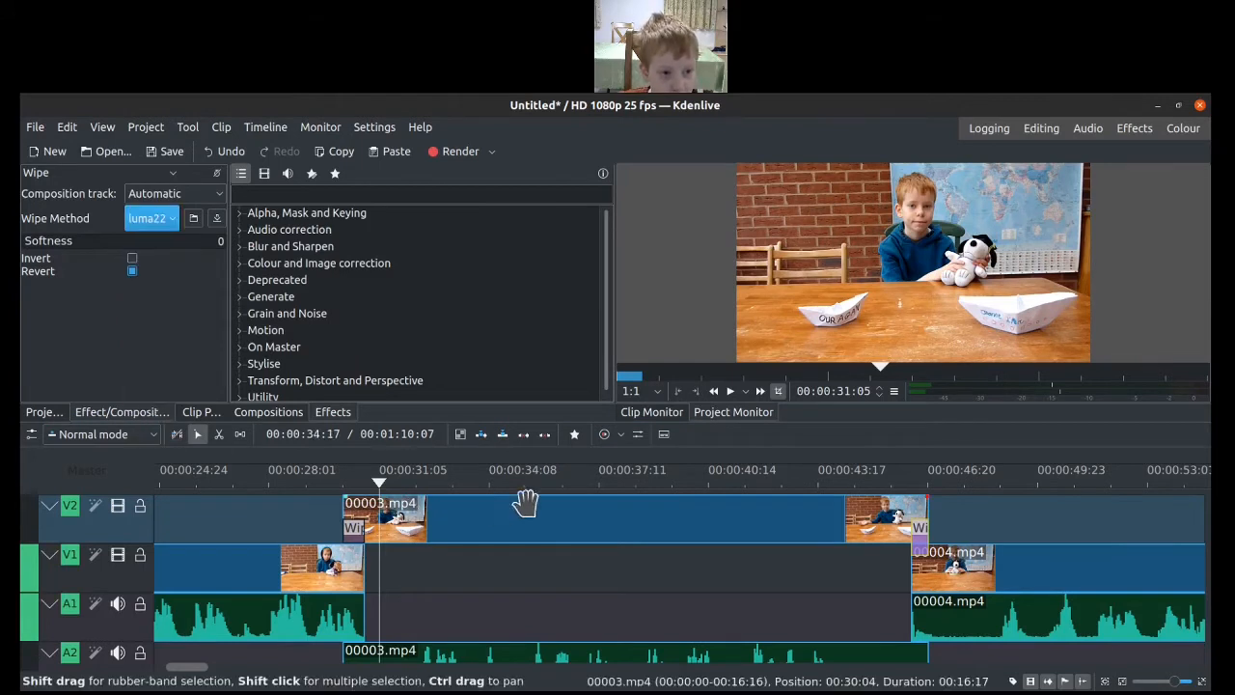
click(881, 596)
key(space)
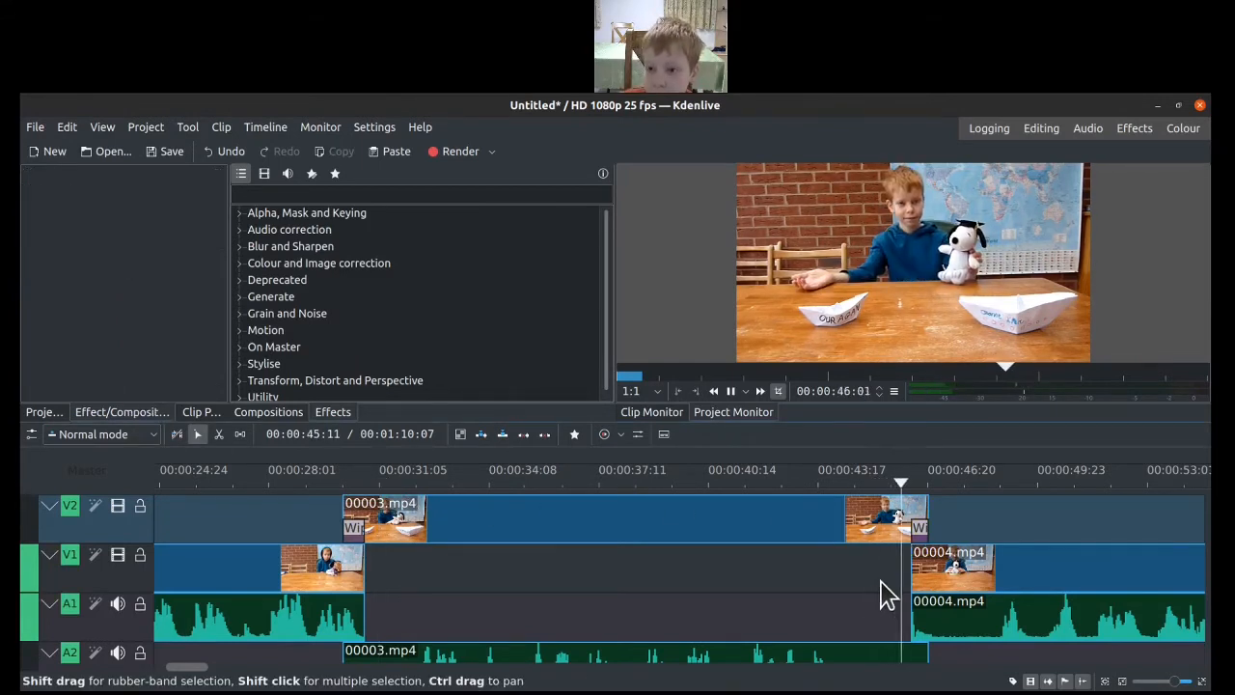
key(space)
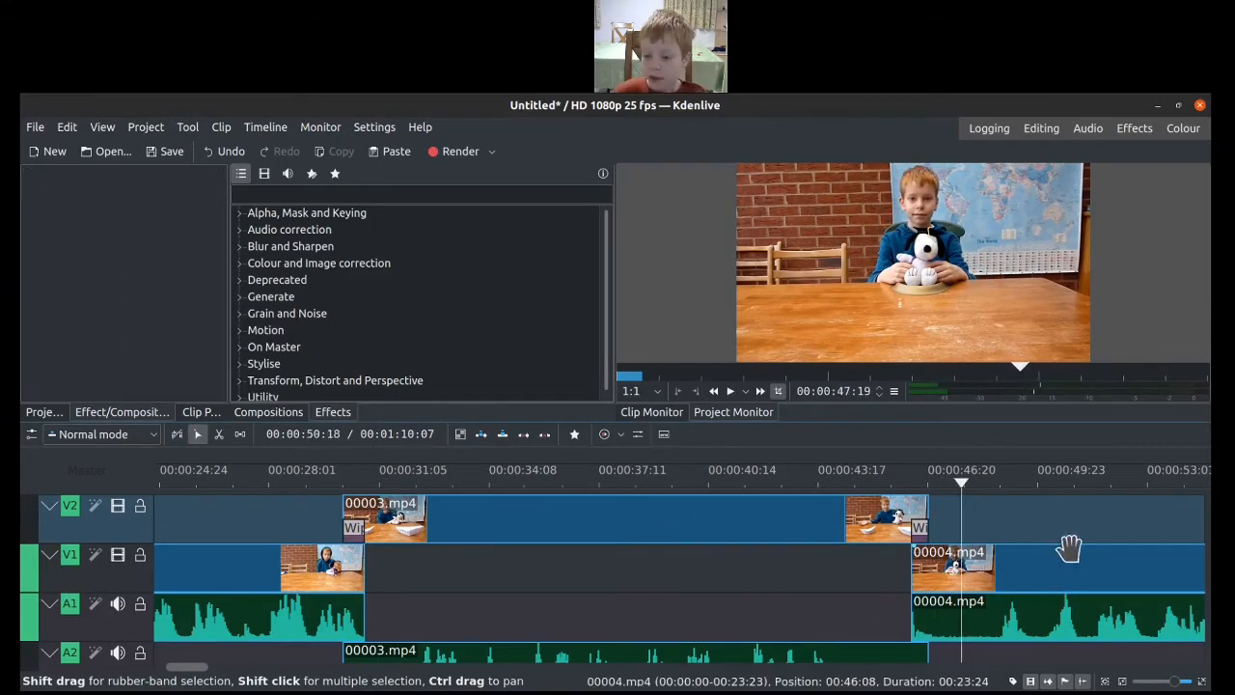
Add the Fade in effect from the Motion category to the French poem title clip at the start of track V1
drag(1082, 512, 364, 579)
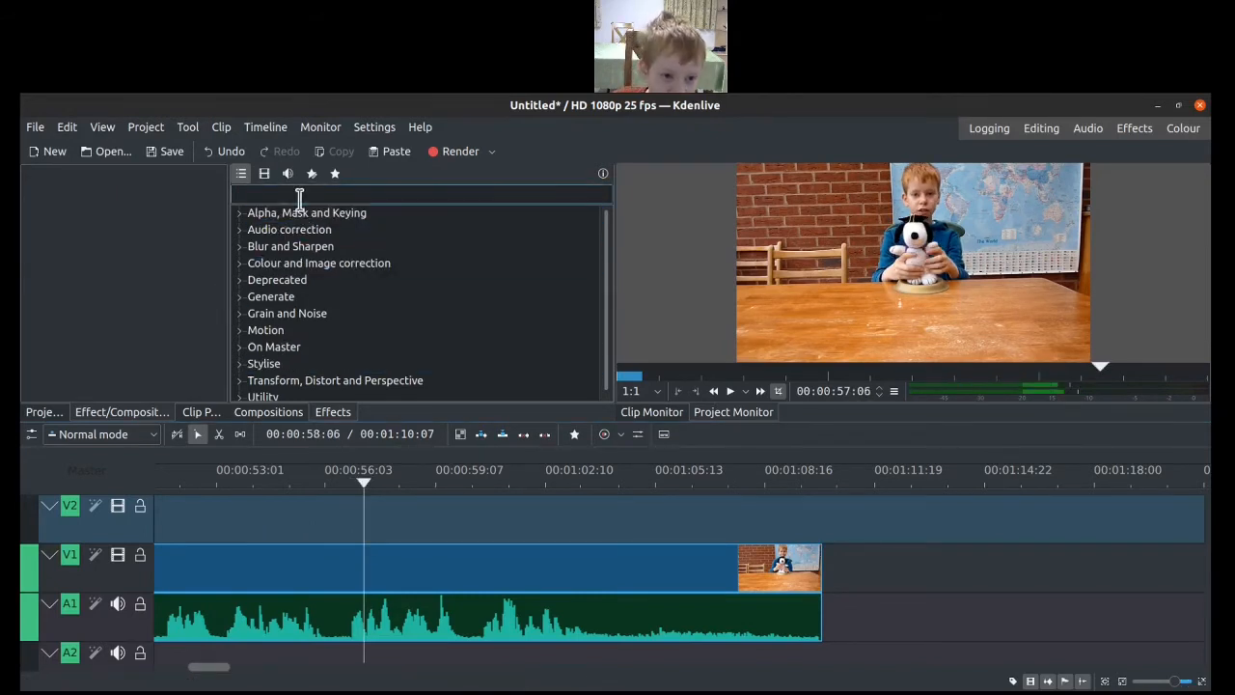
key(Home)
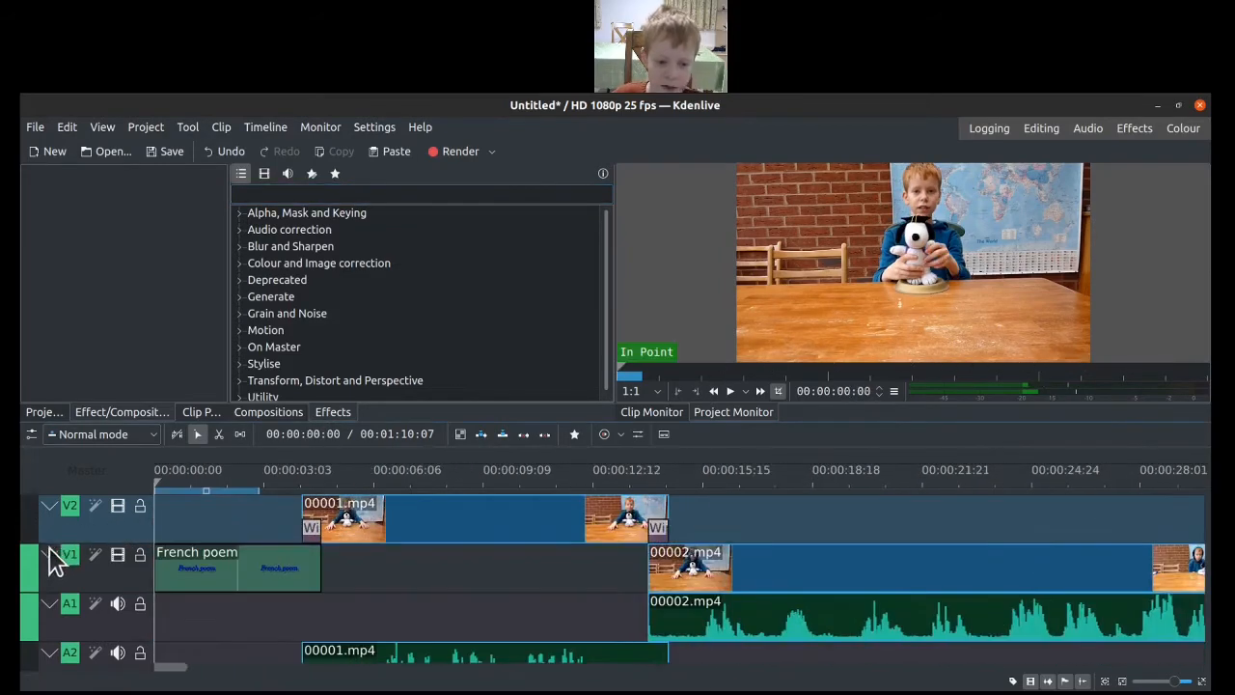
click(260, 562)
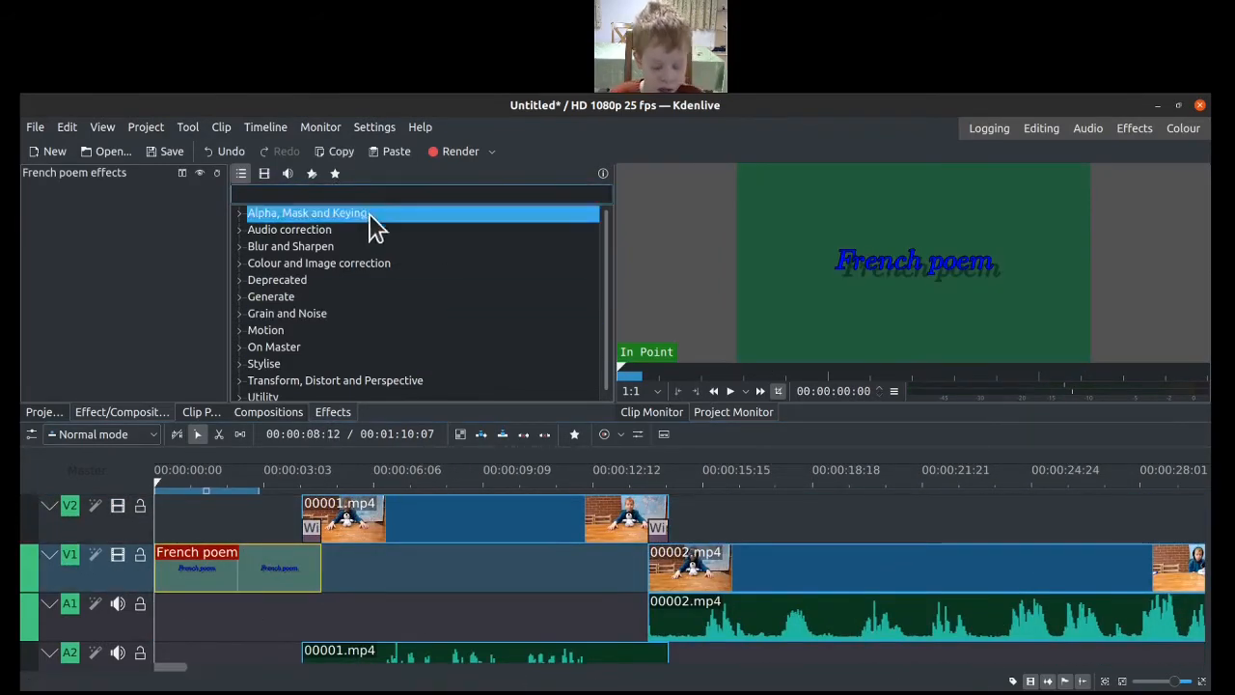
text(ade)
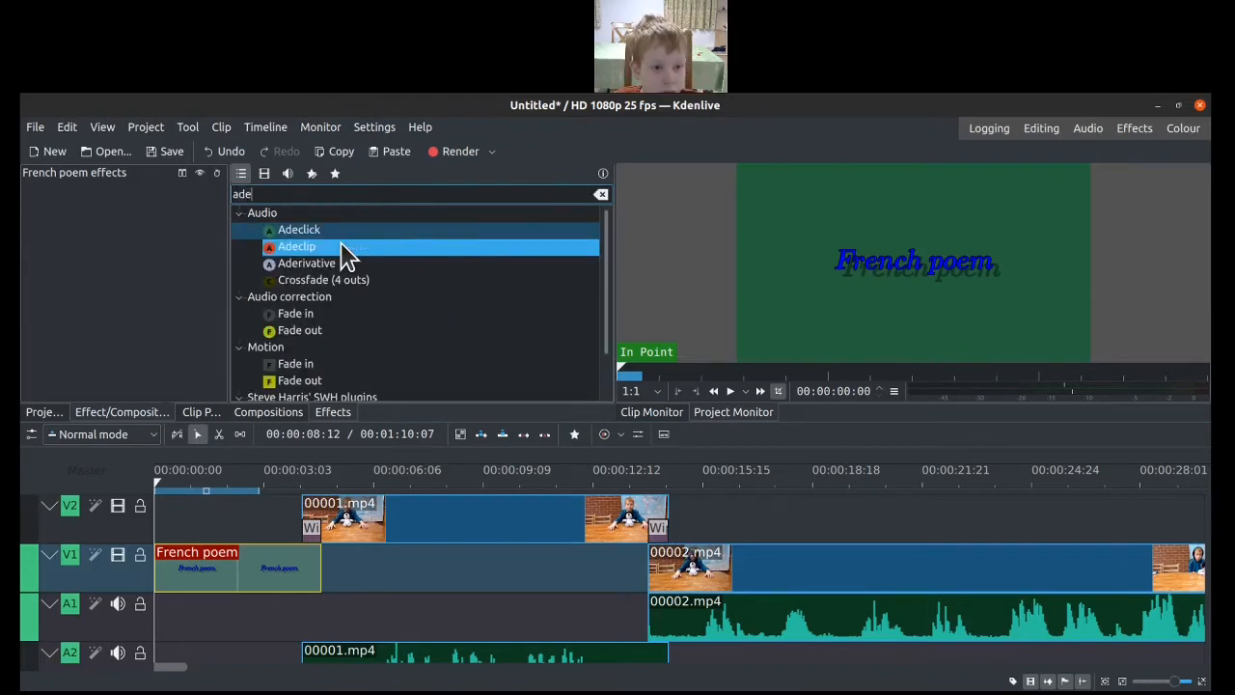
key(BackSpace)
key(BackSpace)
key(BackSpace)
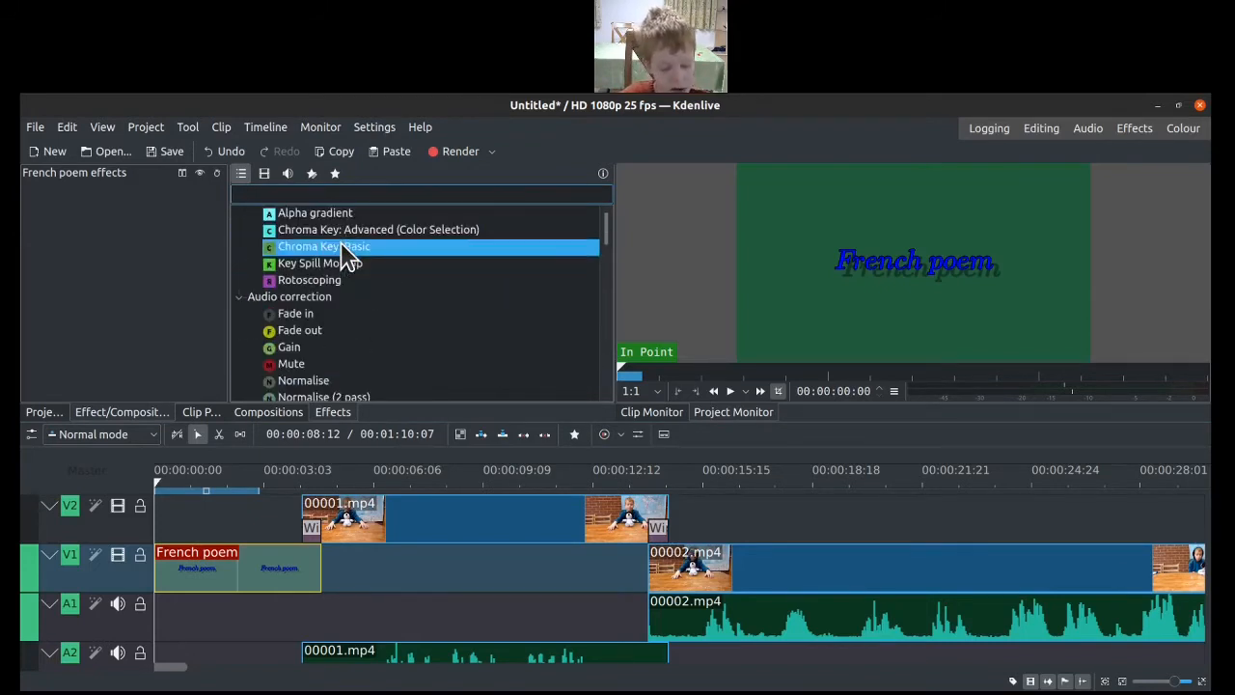
text(fade)
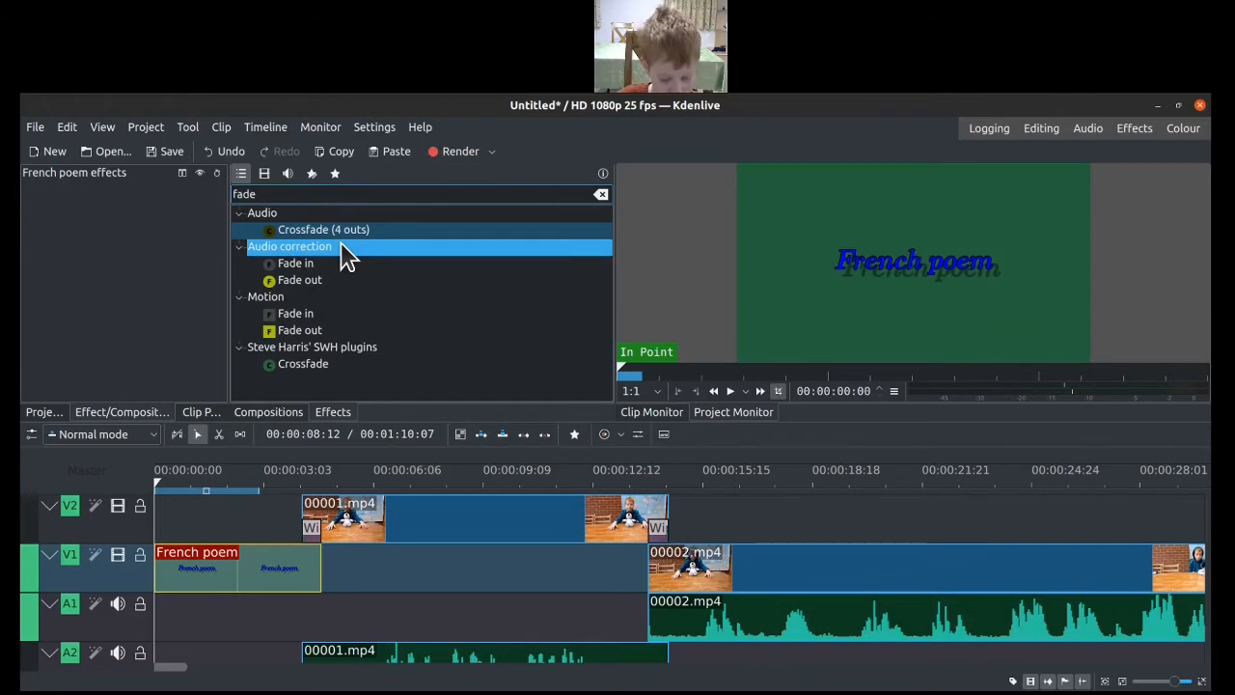
text( in)
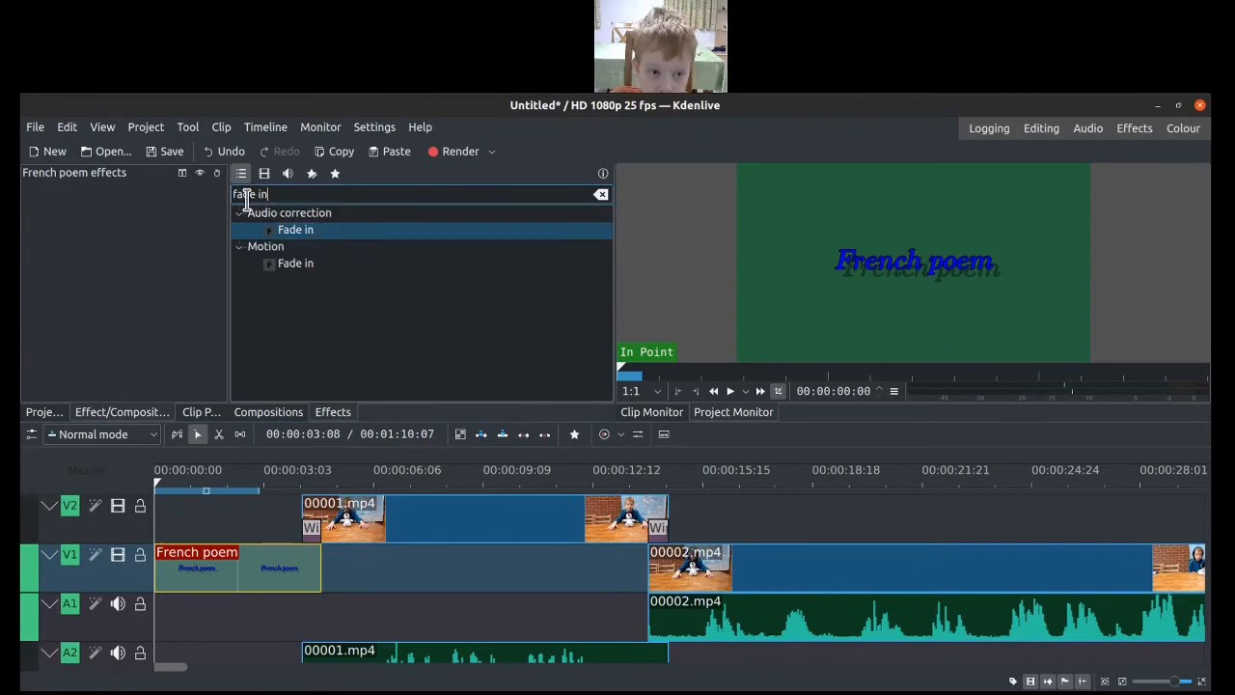
click(286, 267)
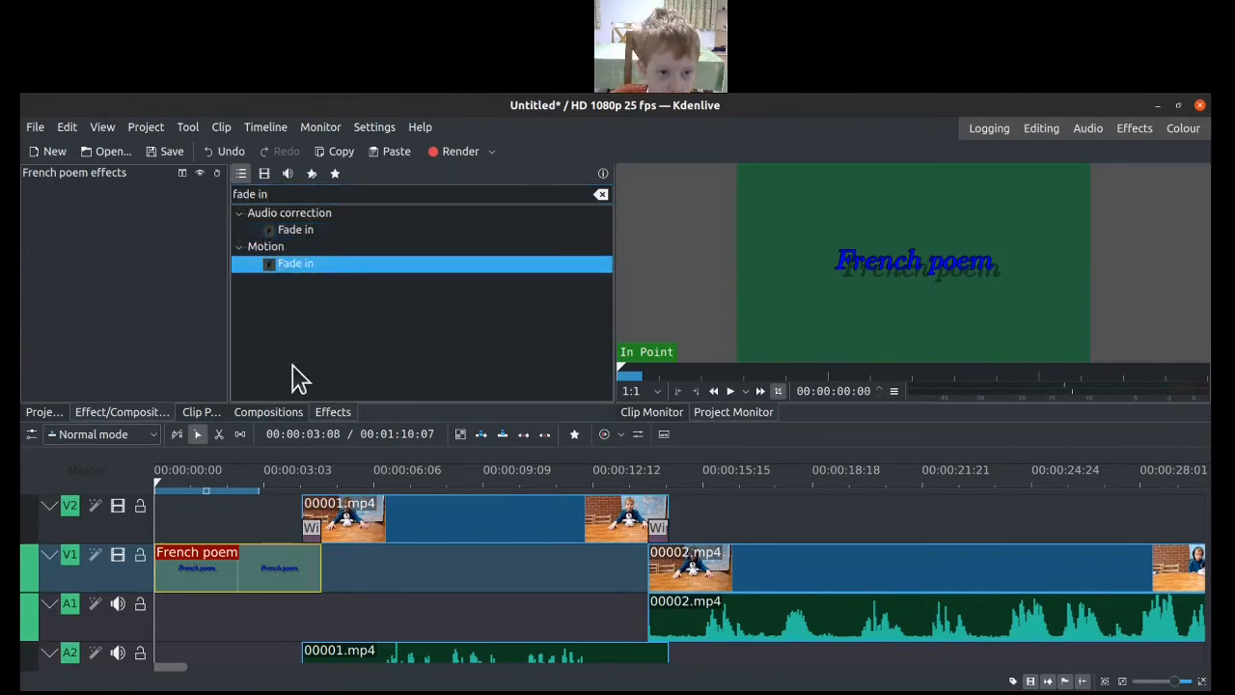
double_click(283, 271)
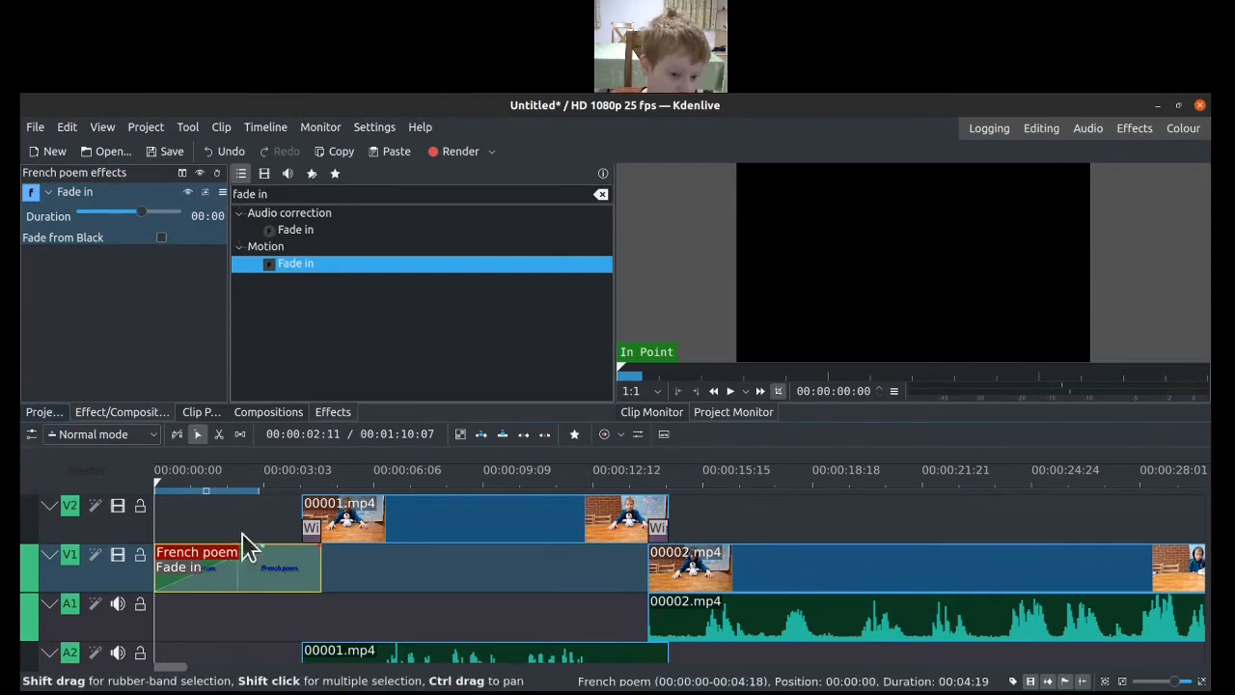
Make the title clip's Fade in start from black and shorten its duration to well under its initial length
click(161, 236)
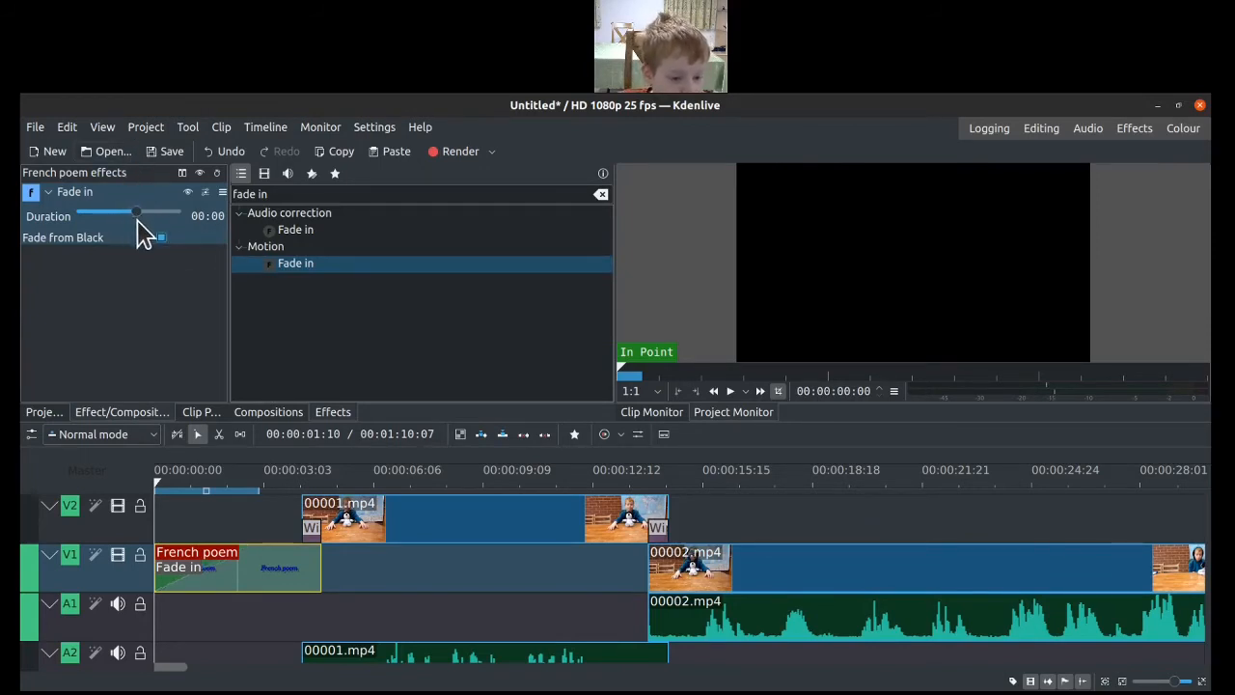
drag(127, 215, 141, 221)
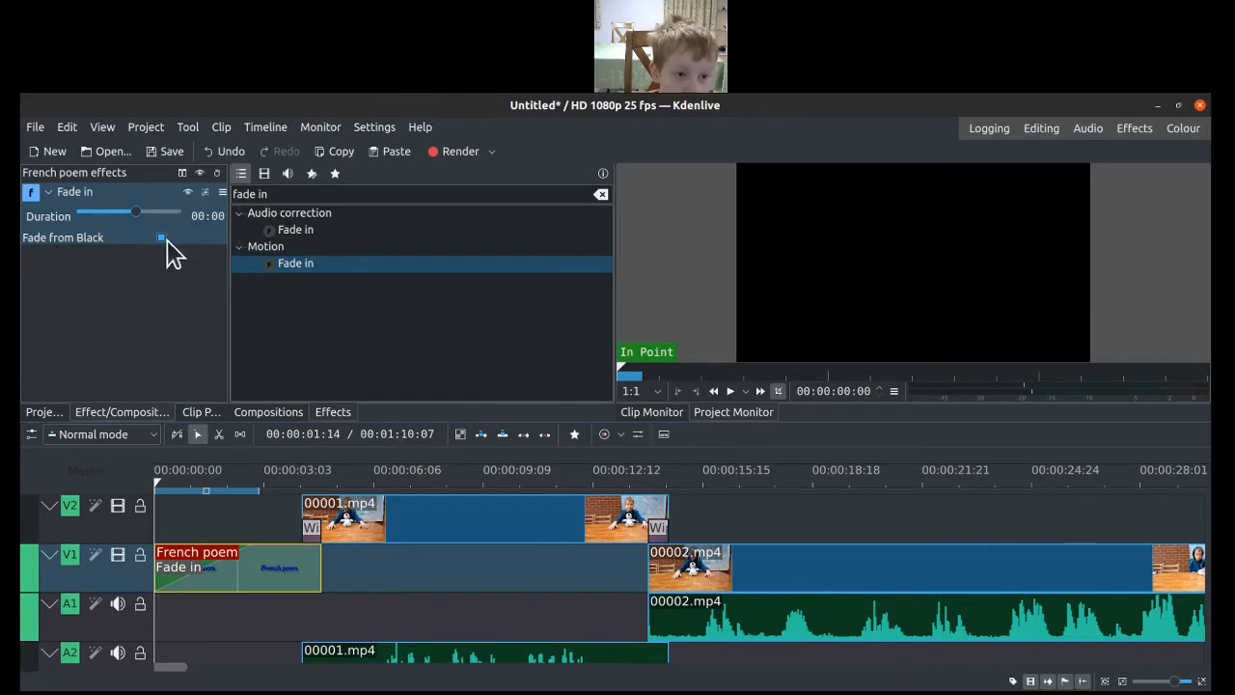
drag(142, 211, 102, 213)
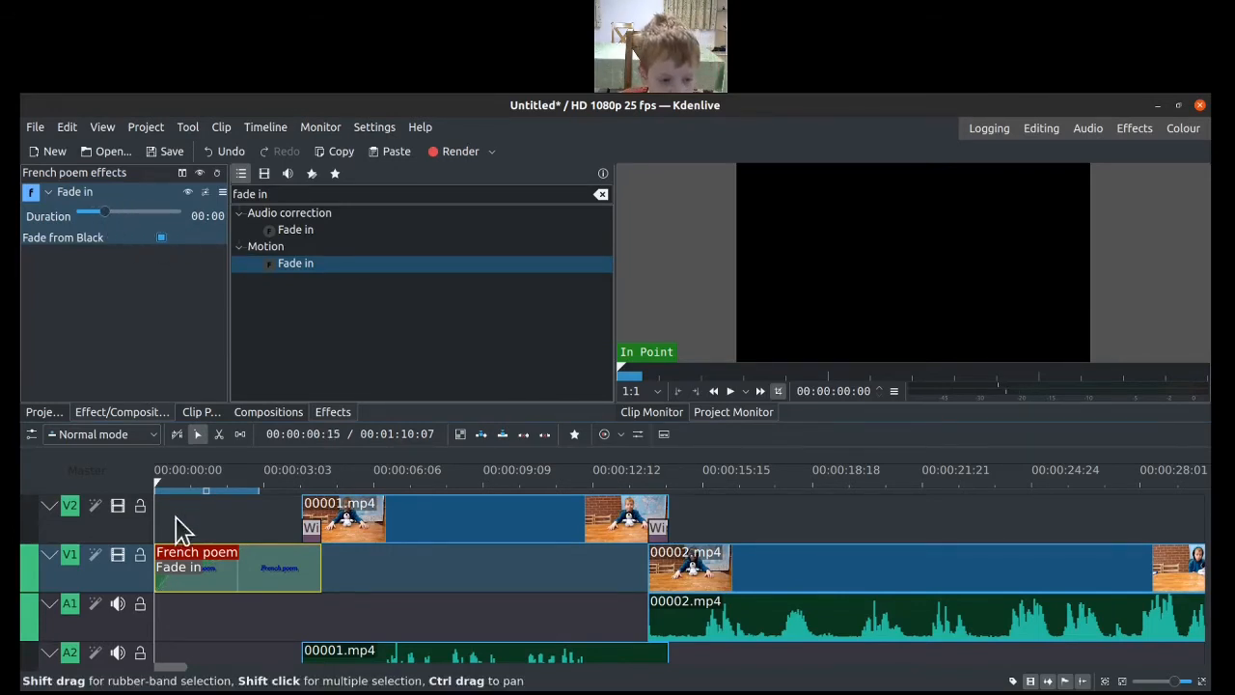
Play back the opening of the French poem title to check its fade-in
click(166, 533)
key(space)
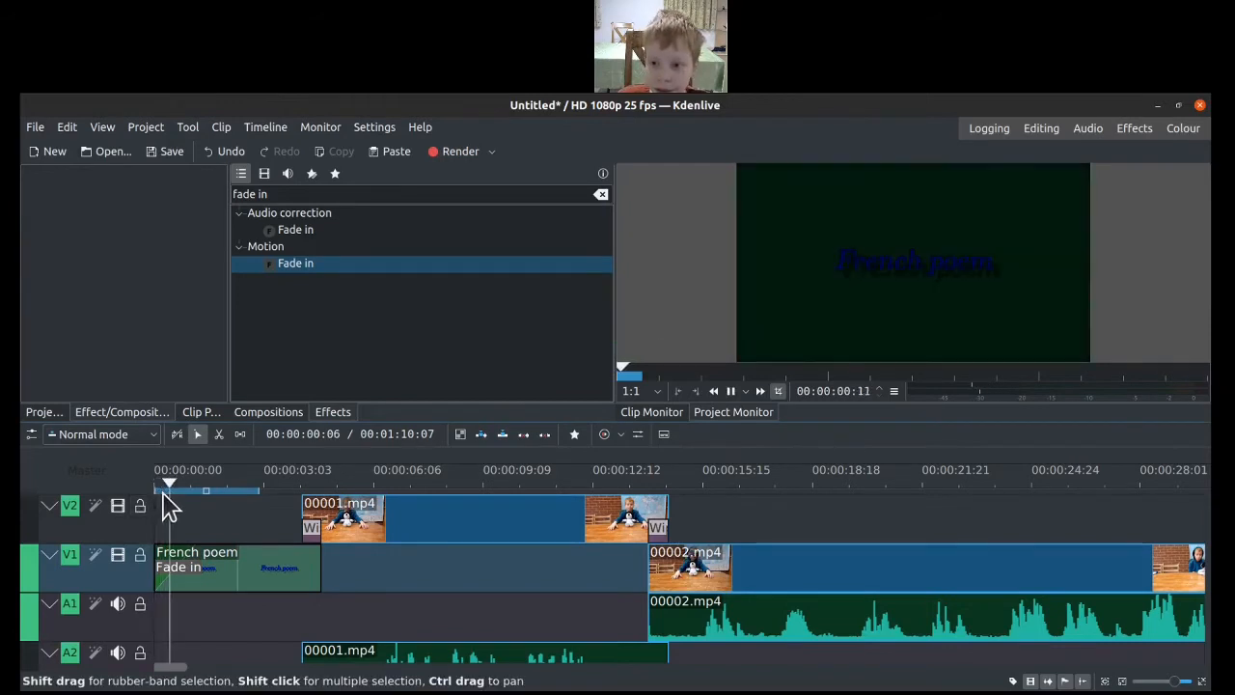
key(space)
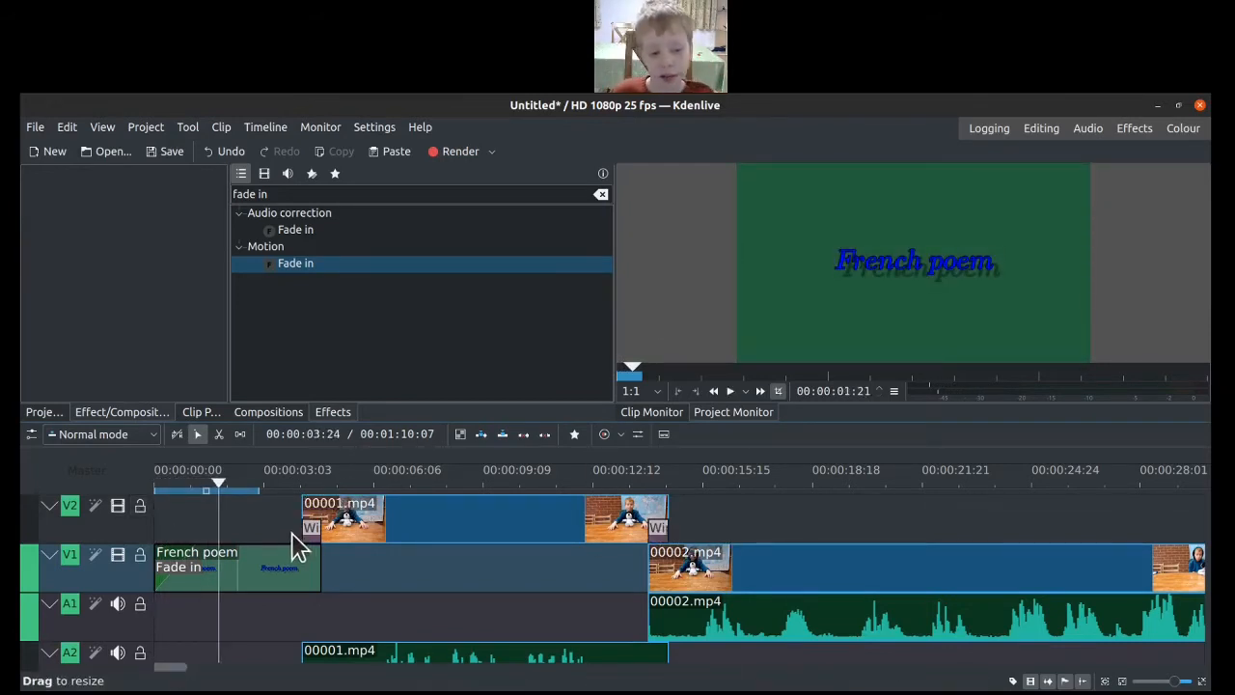
Add a short fade-out to the video at the end of 00004.mp4 on track V1 and preview it
drag(285, 528, 1104, 618)
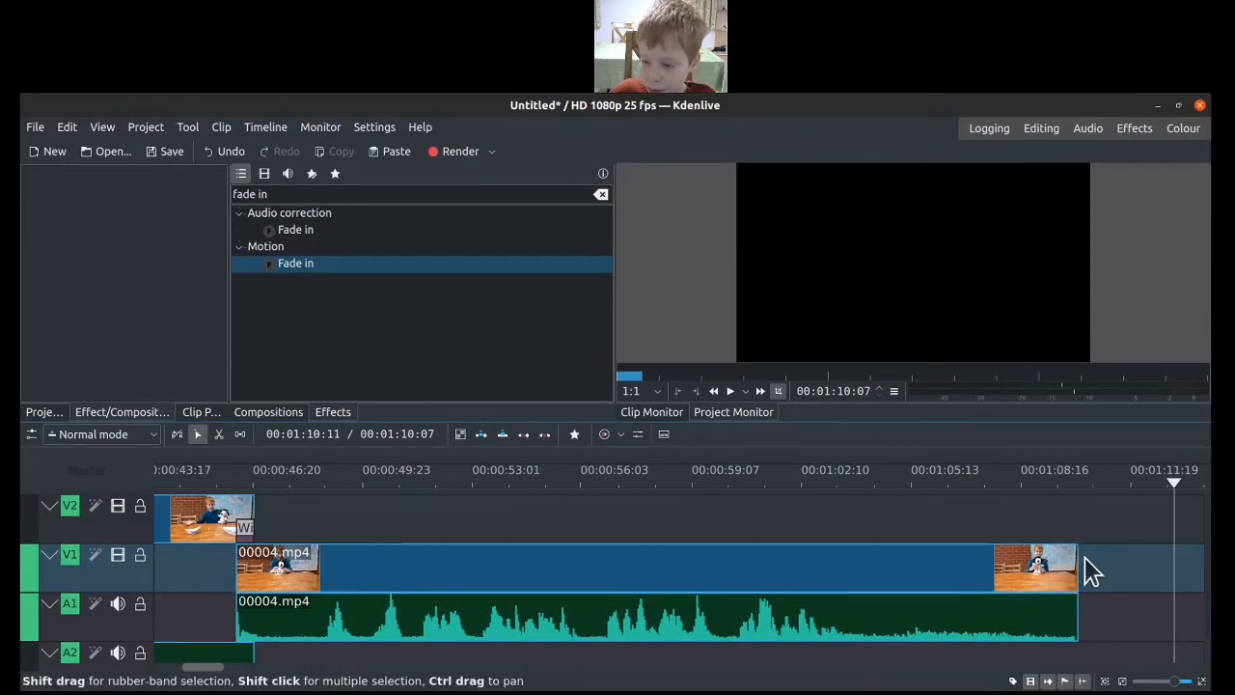
drag(1074, 553, 1039, 551)
click(1007, 526)
key(space)
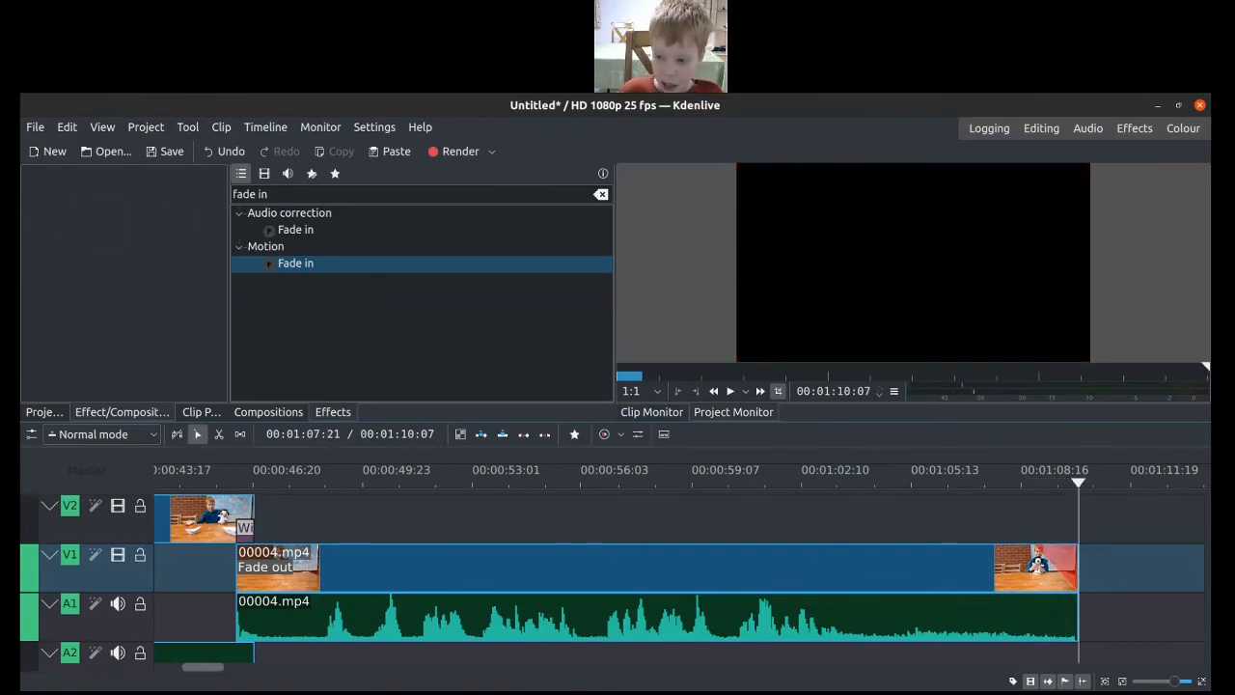
Clear the effects search, start a new title clip from the project bin and place a text item on its canvas
click(600, 194)
click(55, 412)
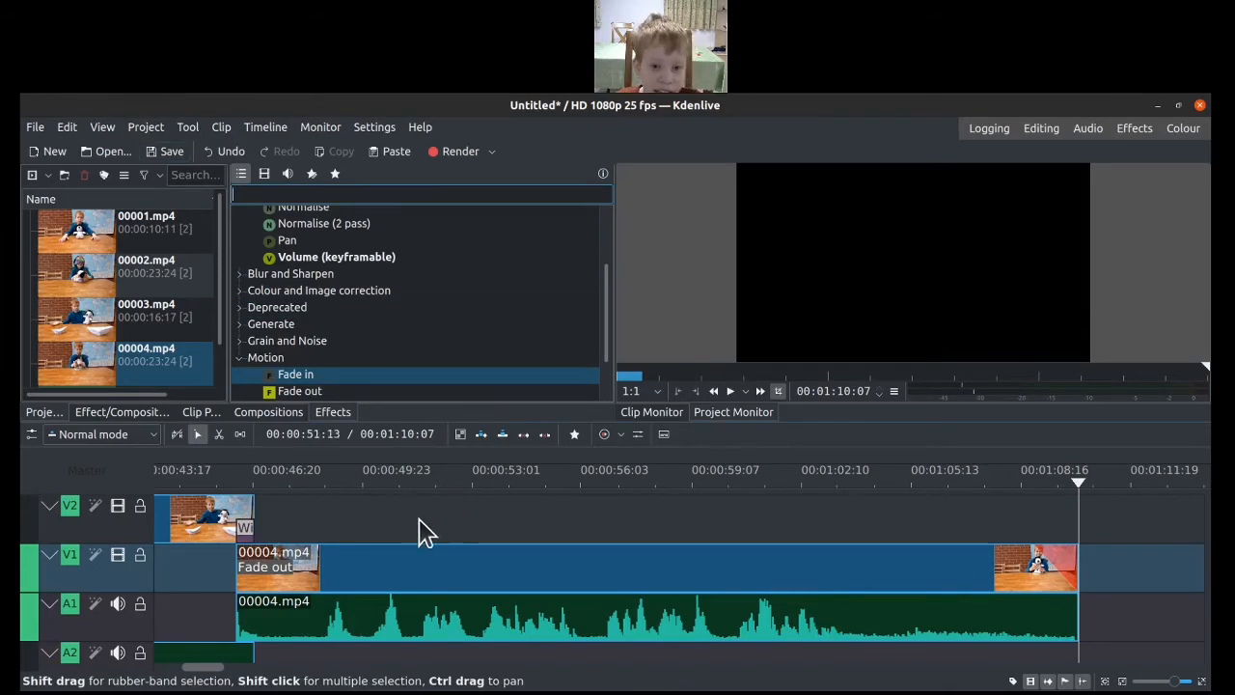
click(140, 131)
click(164, 195)
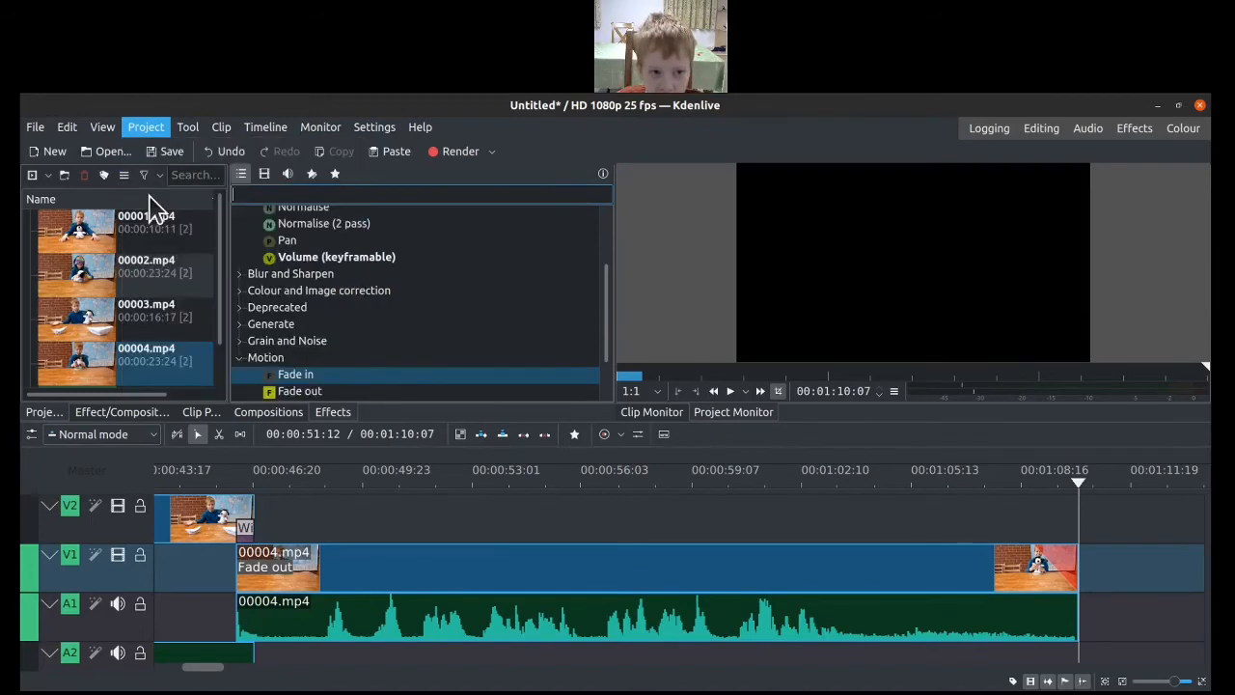
click(361, 376)
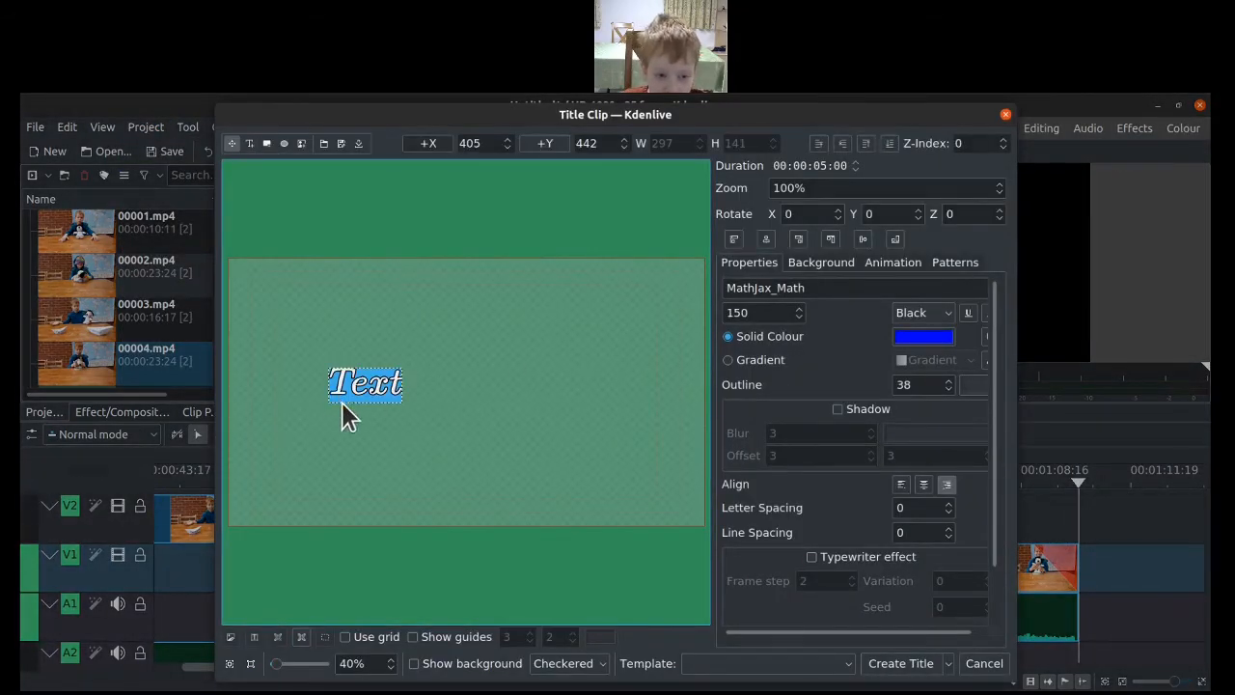
Set the font of the new title's text to MathJax_Typewriter
scroll(762, 287, down, 2)
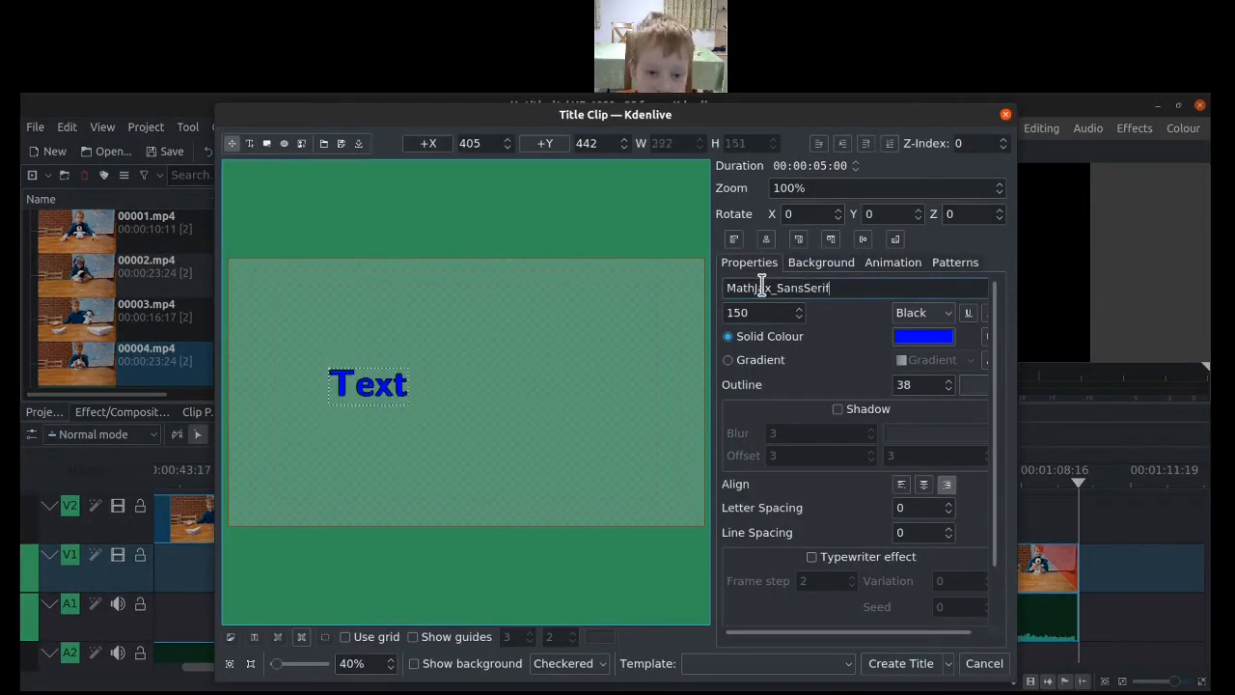
scroll(762, 286, down, 4)
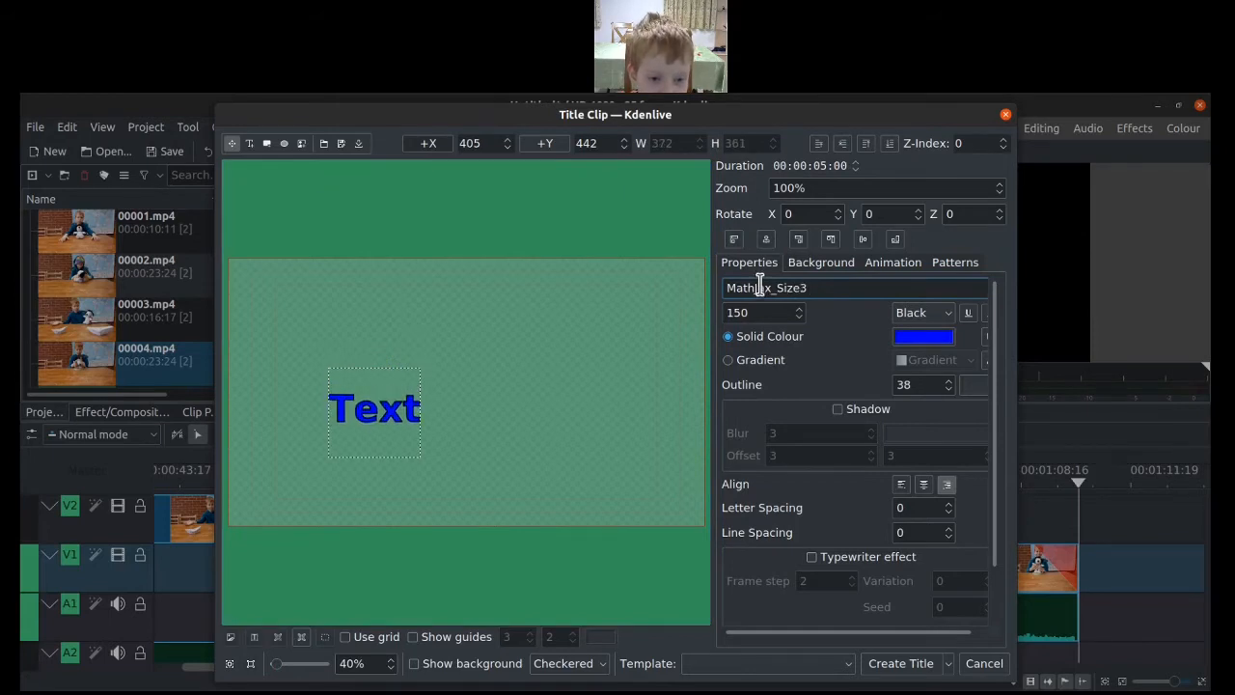
scroll(760, 287, down, 3)
scroll(761, 287, up, 2)
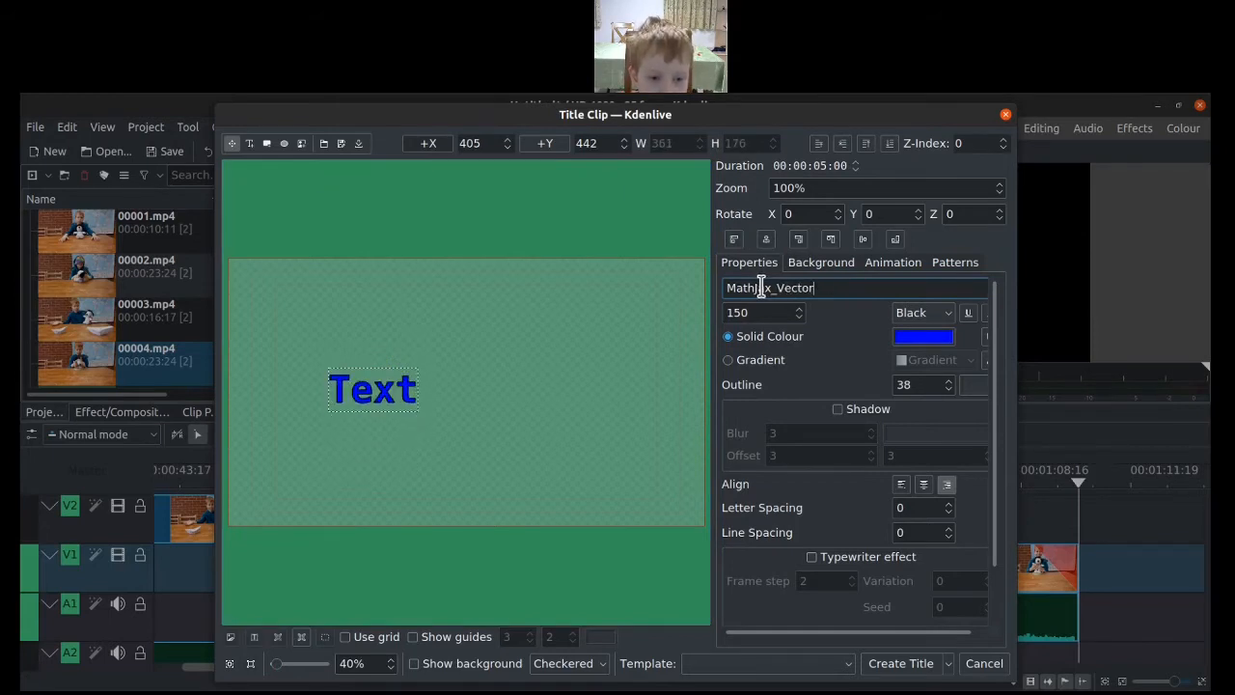
Replace the placeholder text with "Thankyou for watching", breaking the line after "Thankyou"
double_click(375, 384)
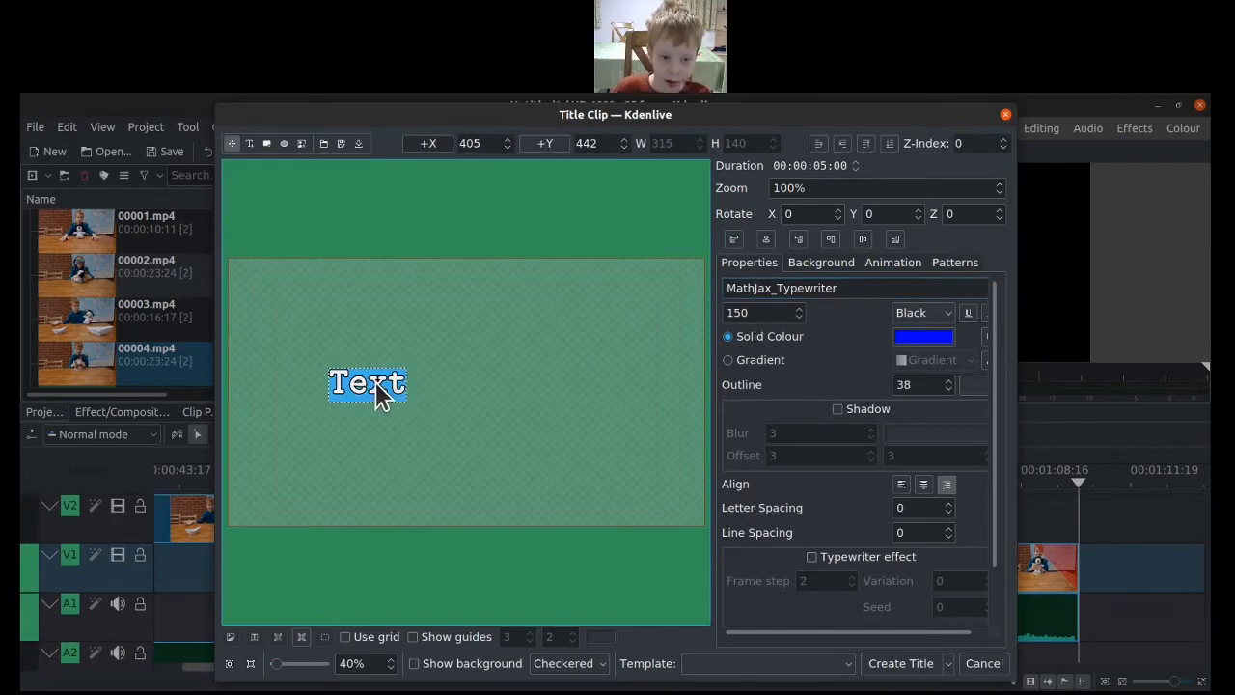
text(Th)
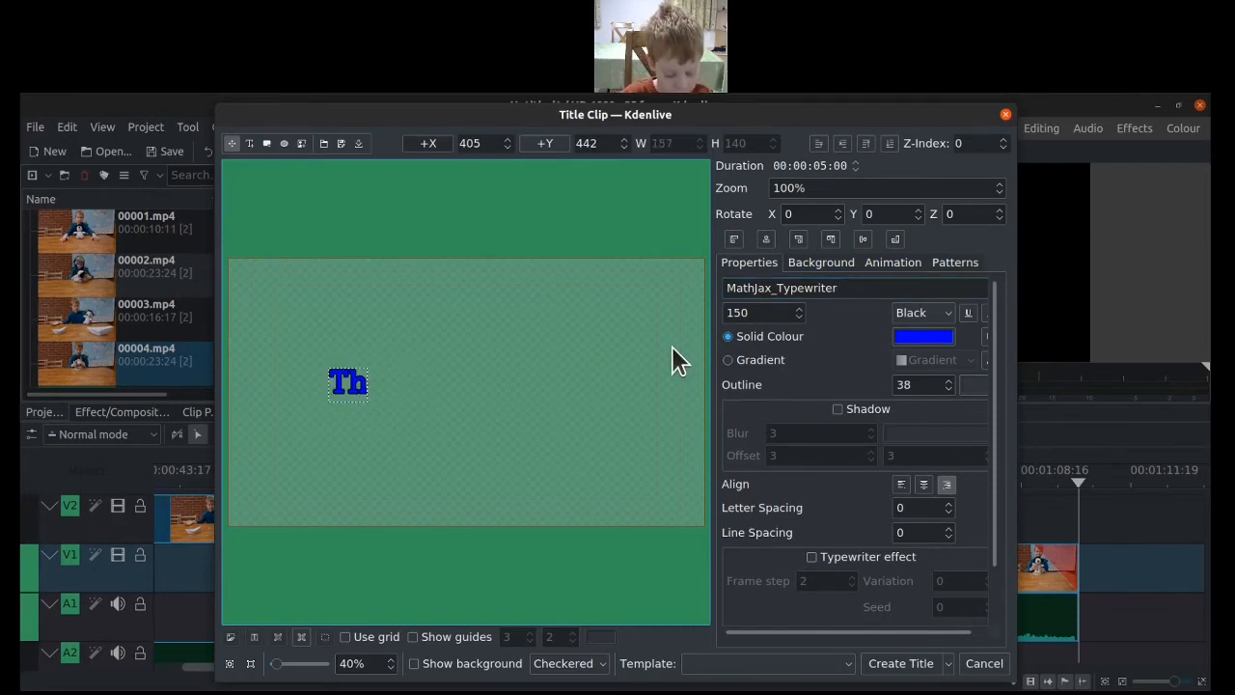
text(ankyou fo)
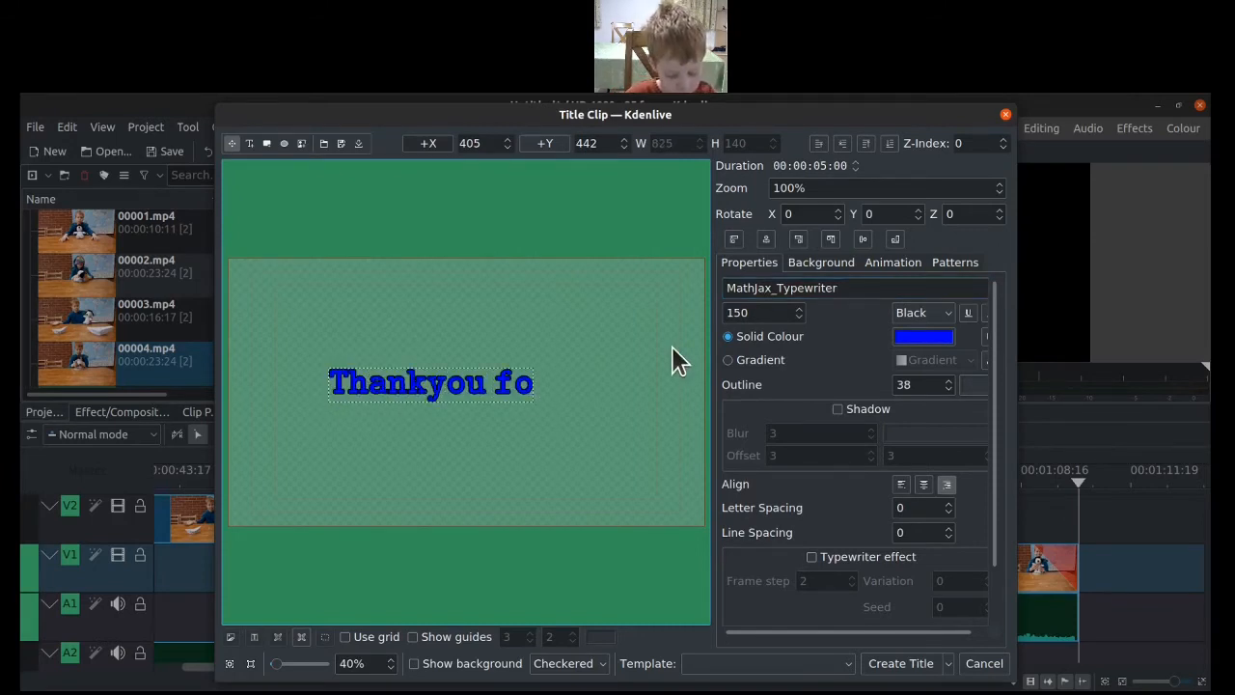
text(r w)
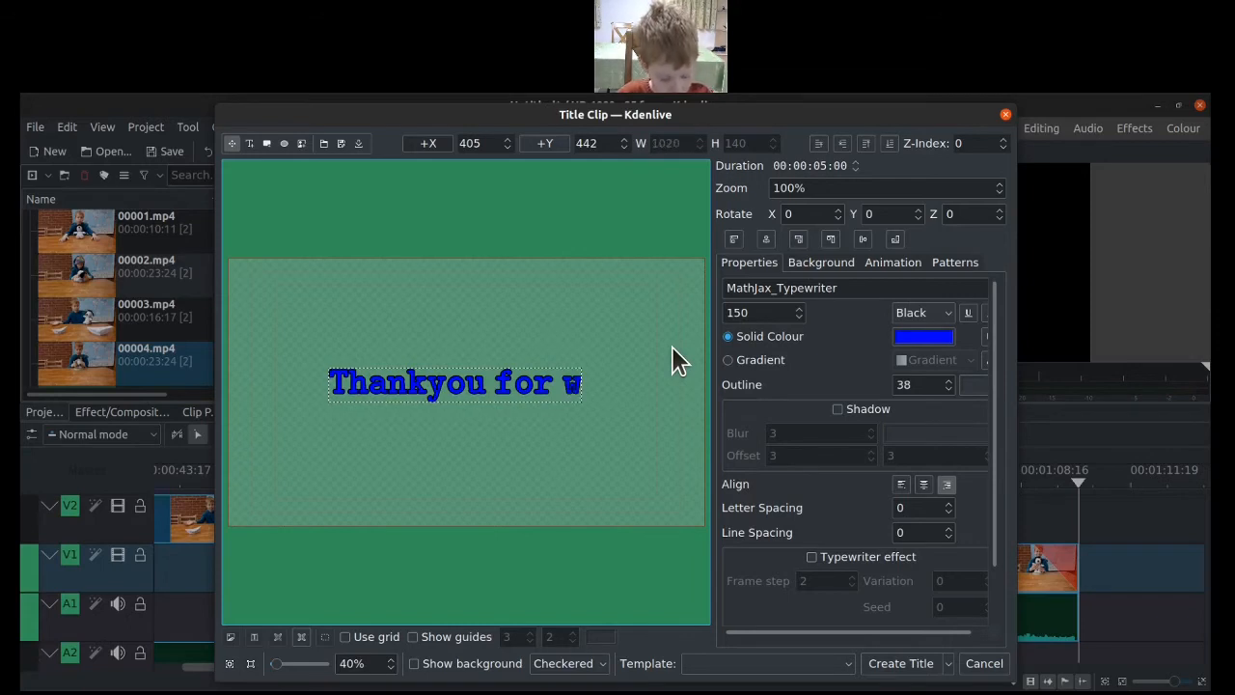
text(atching)
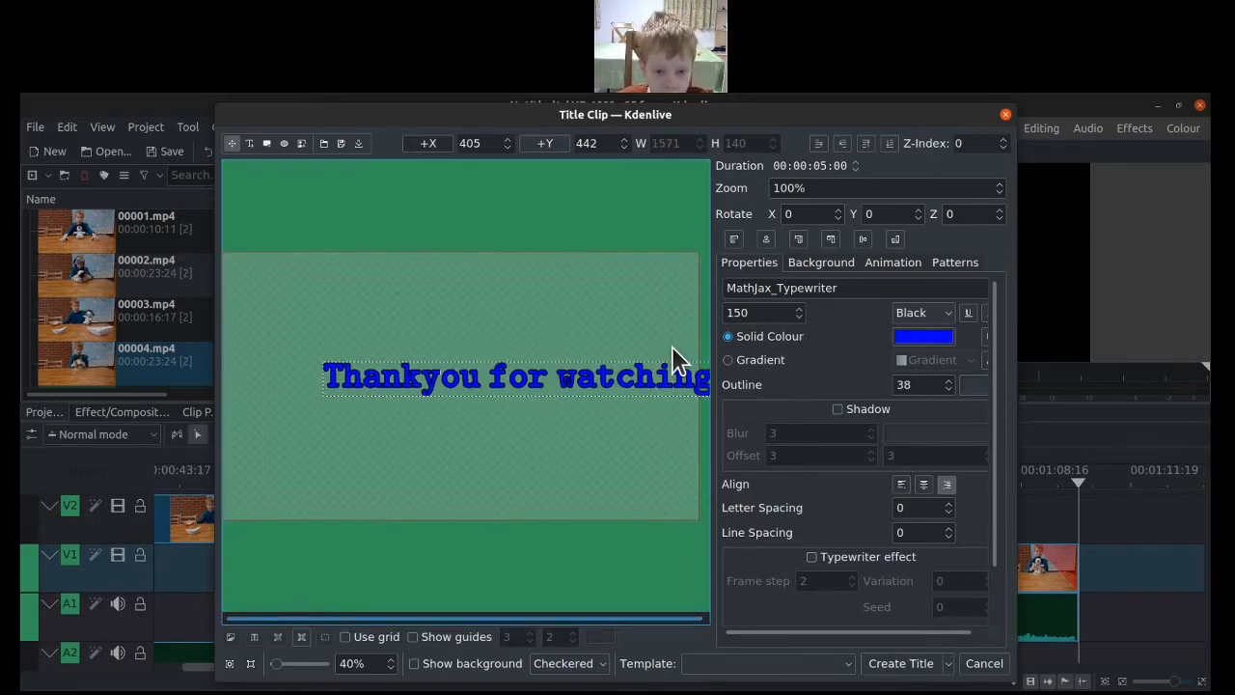
key(Return)
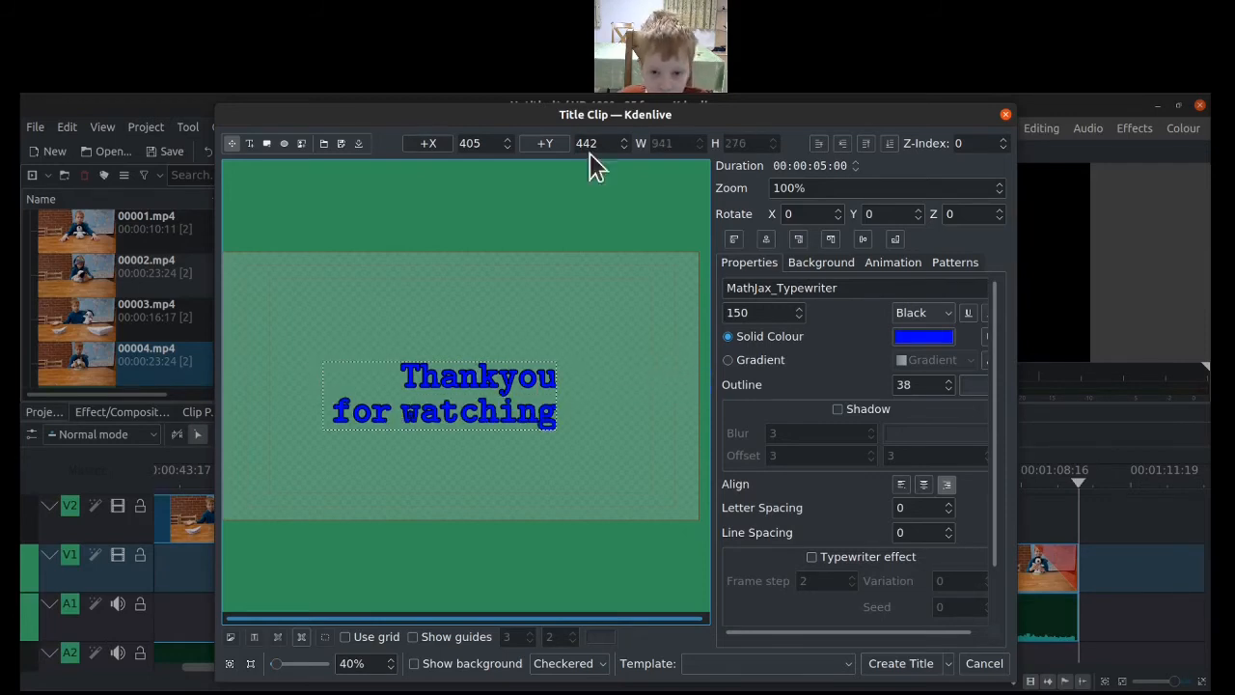
Centre the text block horizontally and vertically in the title frame and centre-align its two lines
click(481, 358)
click(491, 364)
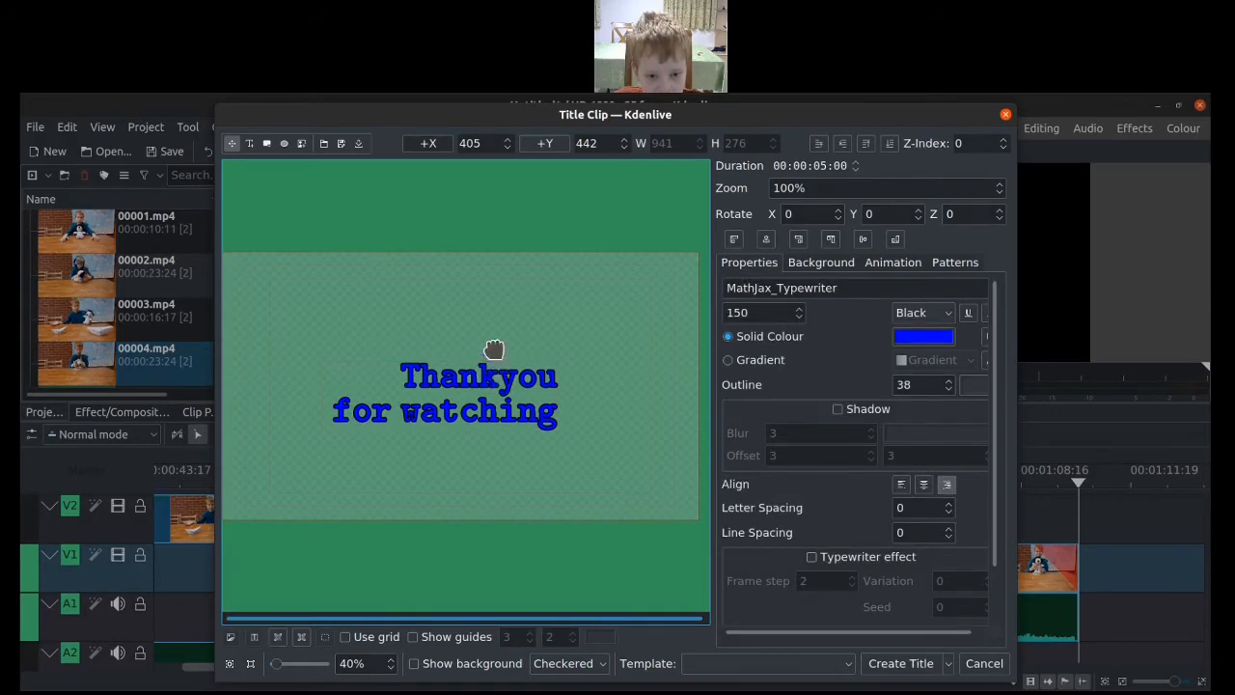
drag(493, 349, 501, 335)
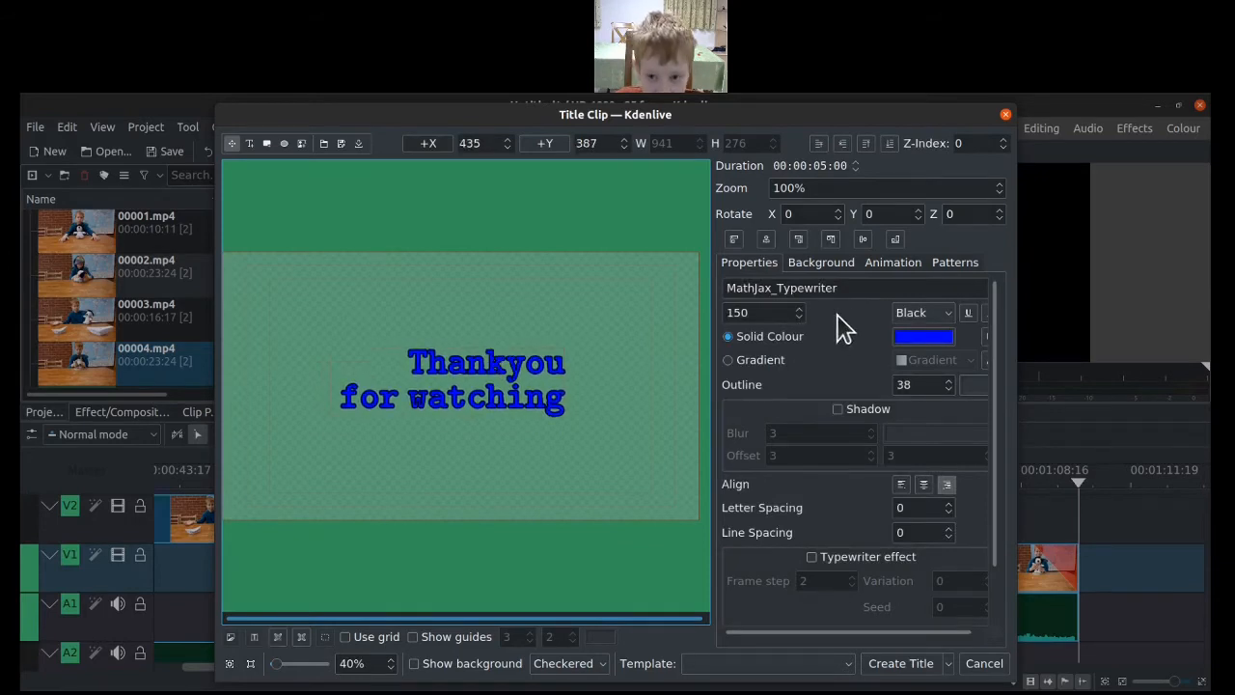
click(766, 241)
click(865, 241)
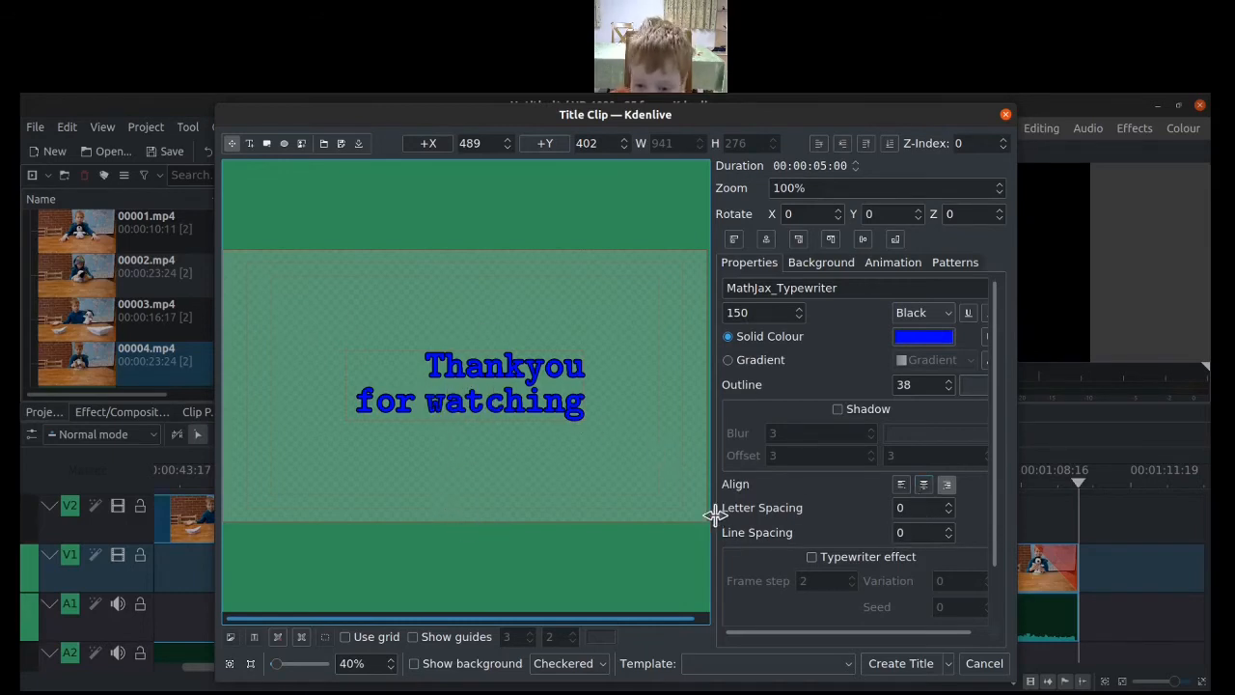
click(924, 485)
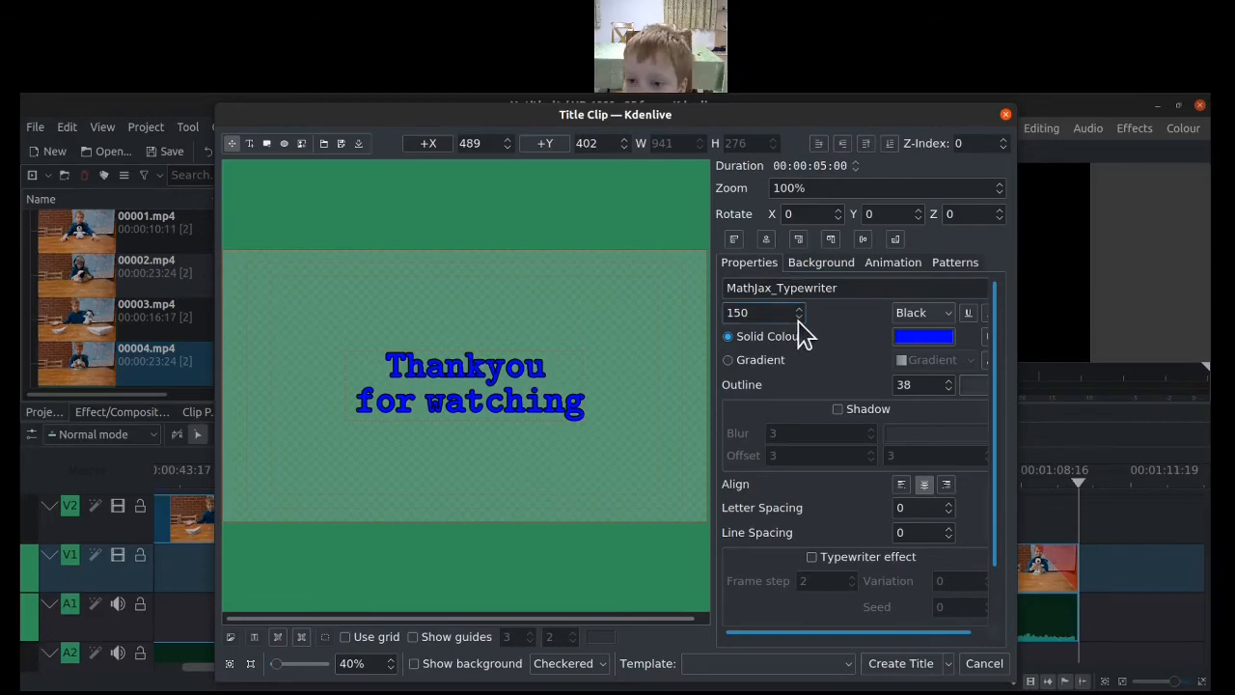
Reduce the font size of the "Thankyou for watching" text to 131
scroll(801, 320, down, 6)
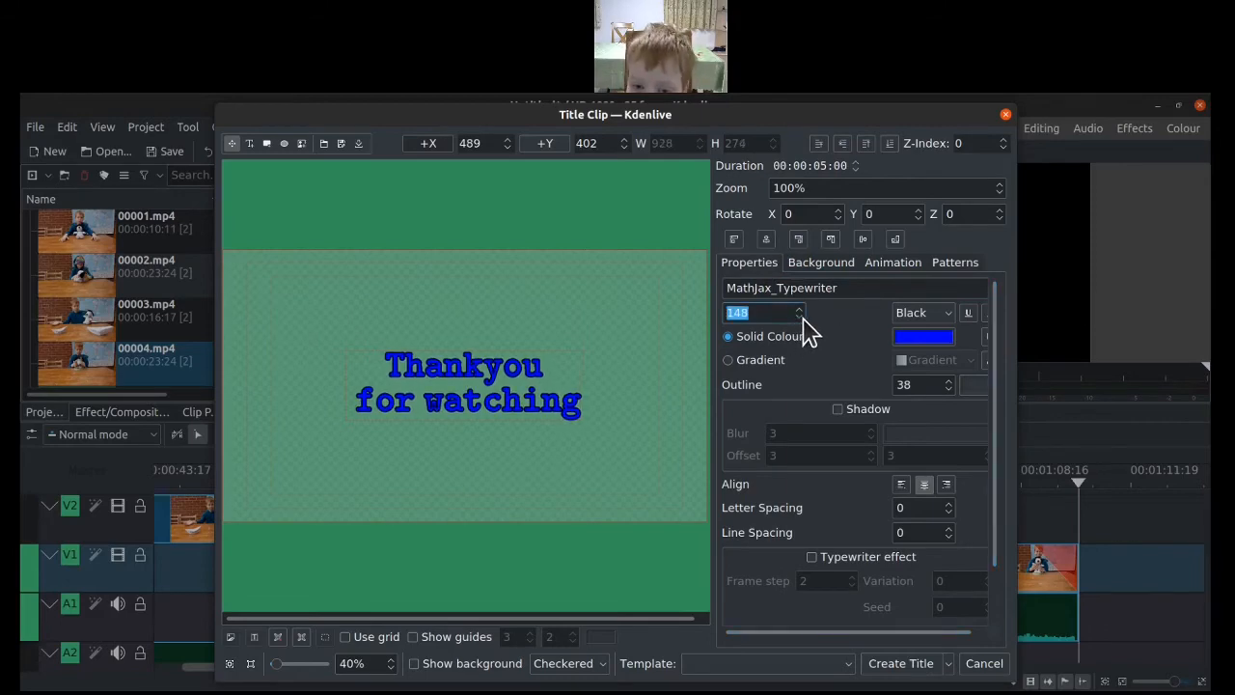
scroll(802, 319, down, 12)
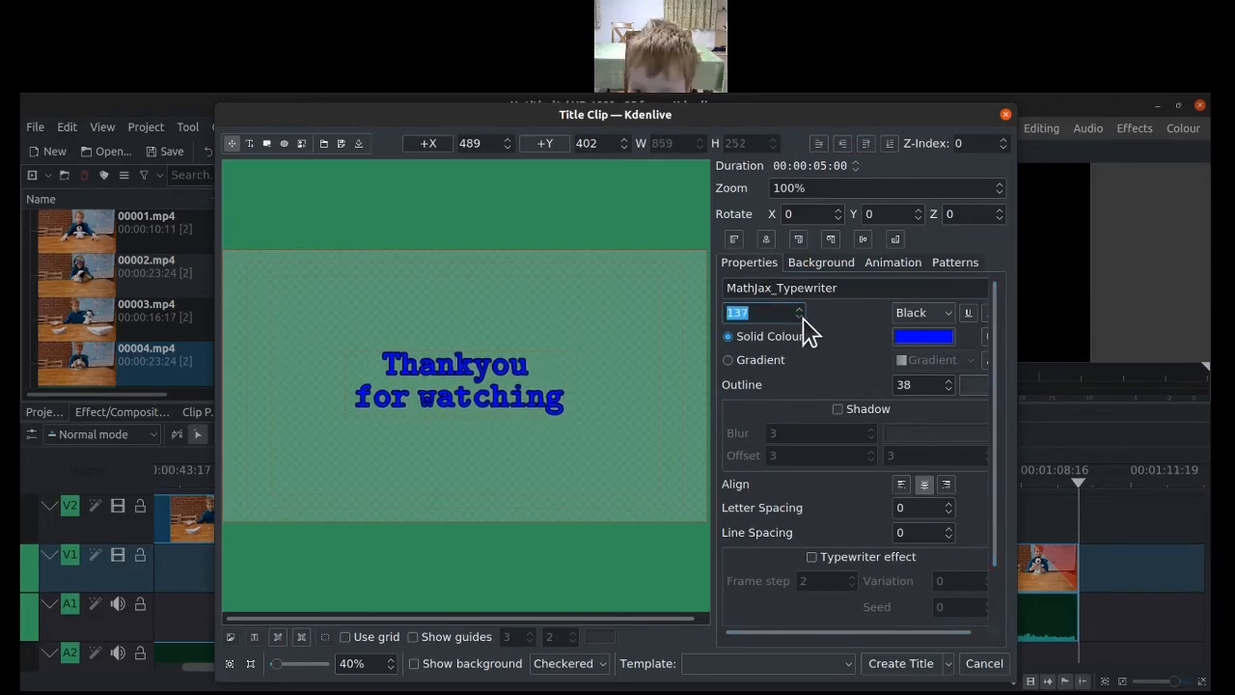
scroll(802, 329, down, 3)
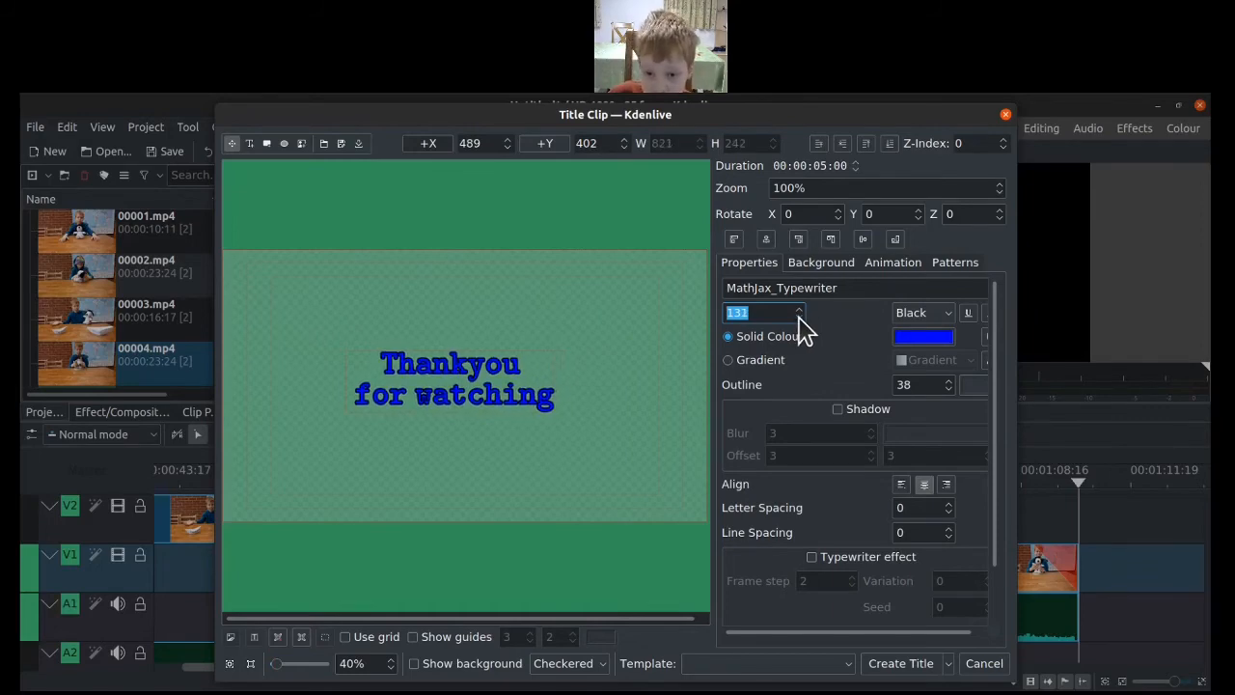
Set the text's font size to 130 and re-centre it horizontally and vertically in the title frame
scroll(801, 325, up, 1)
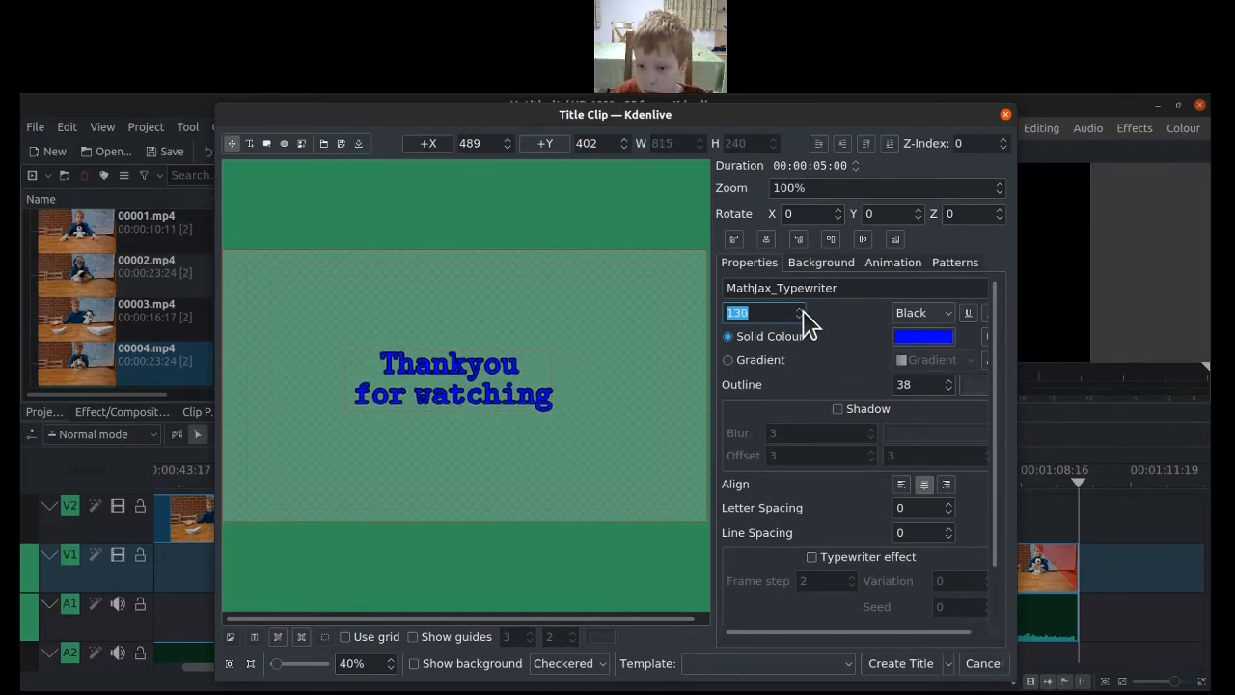
click(413, 394)
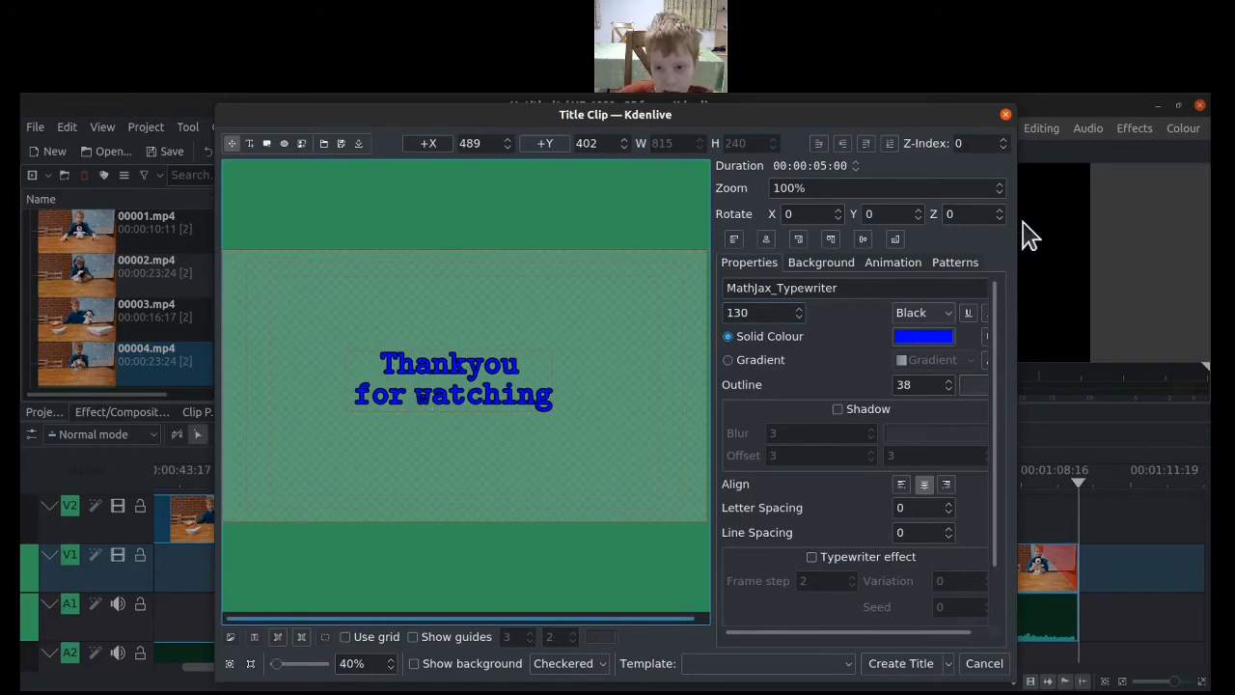
click(767, 243)
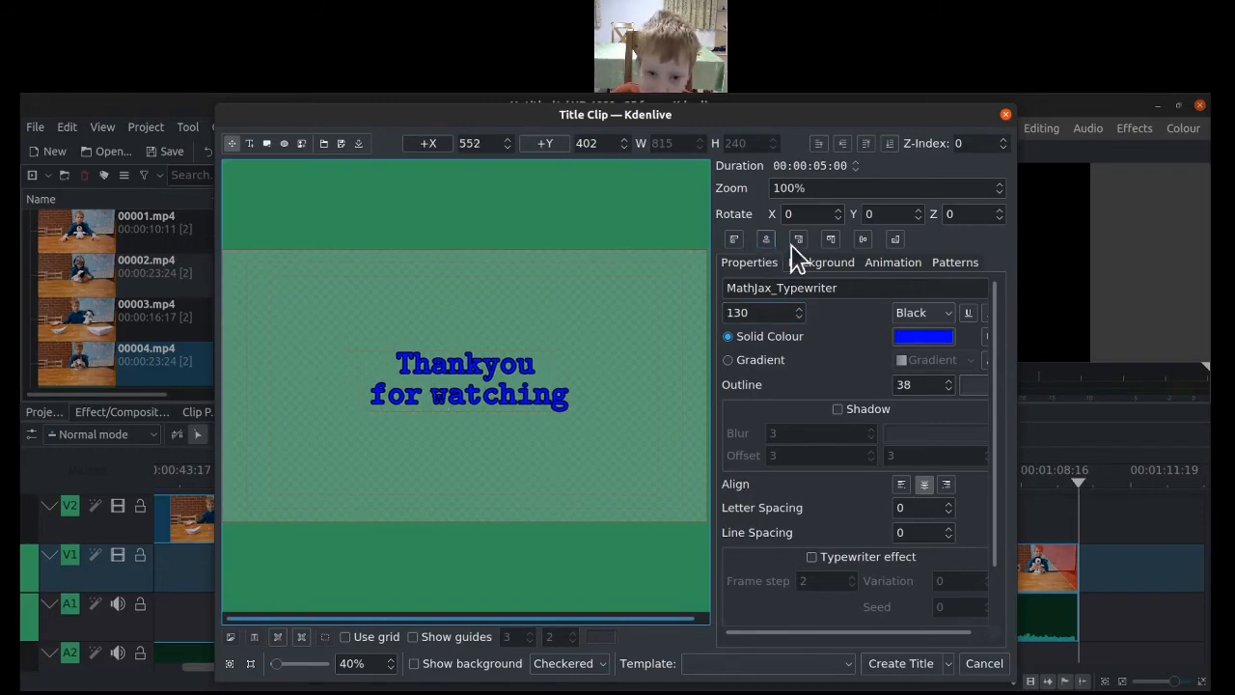
click(862, 243)
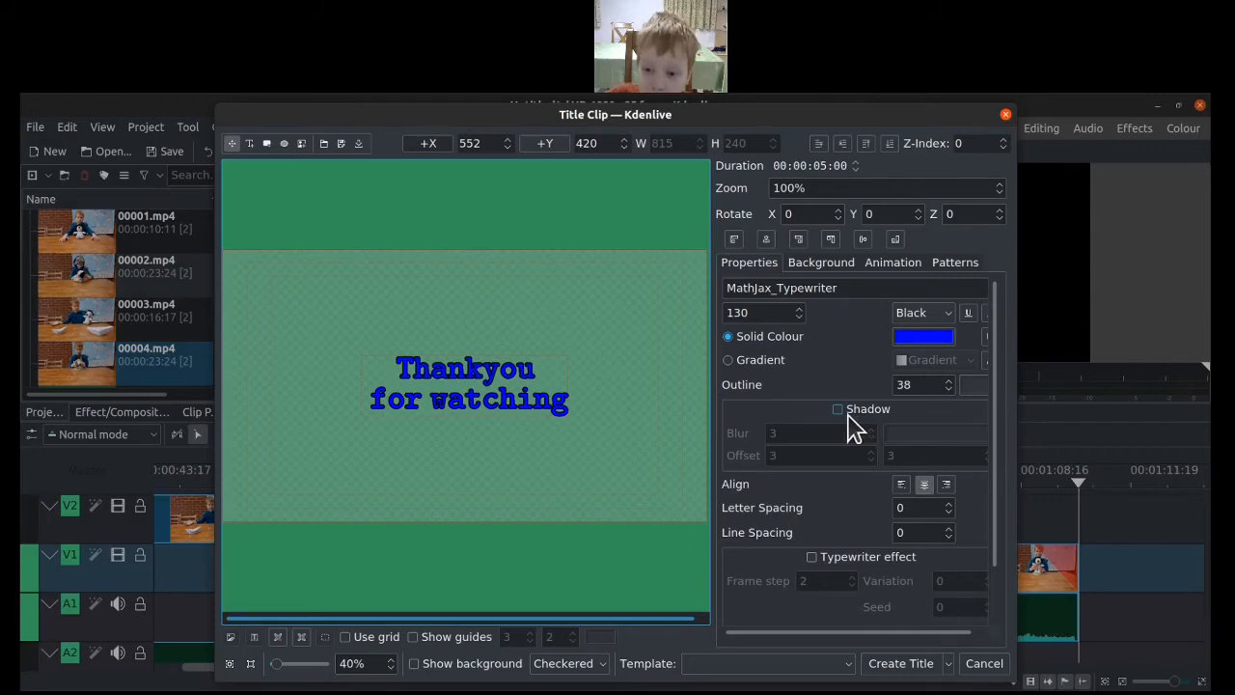
Enable the typewriter effect with a frame step of 10 expanding by word, and create the title
scroll(854, 569, down, 2)
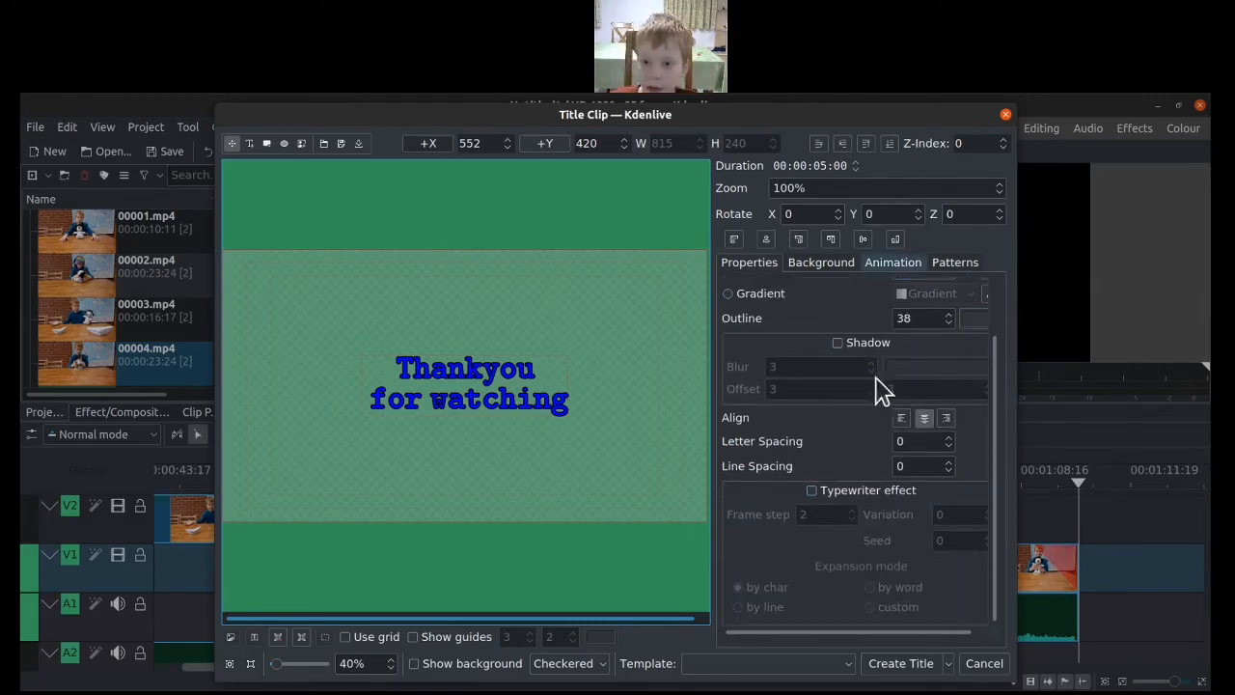
click(812, 491)
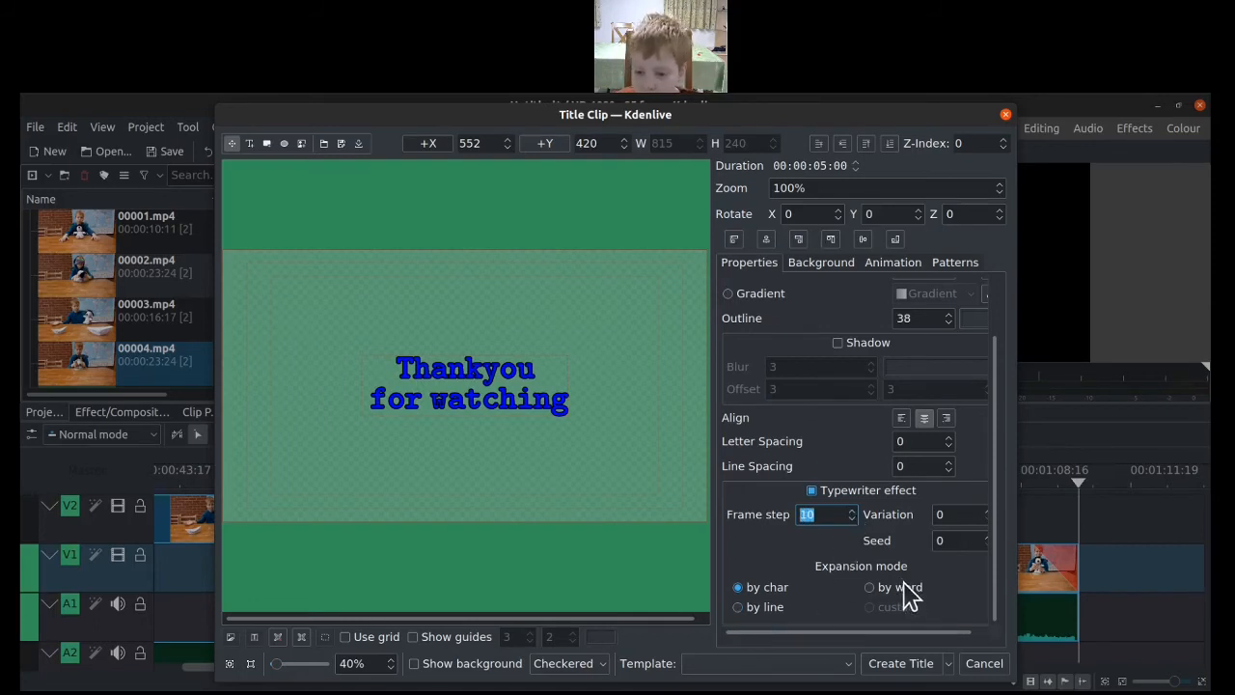
click(871, 588)
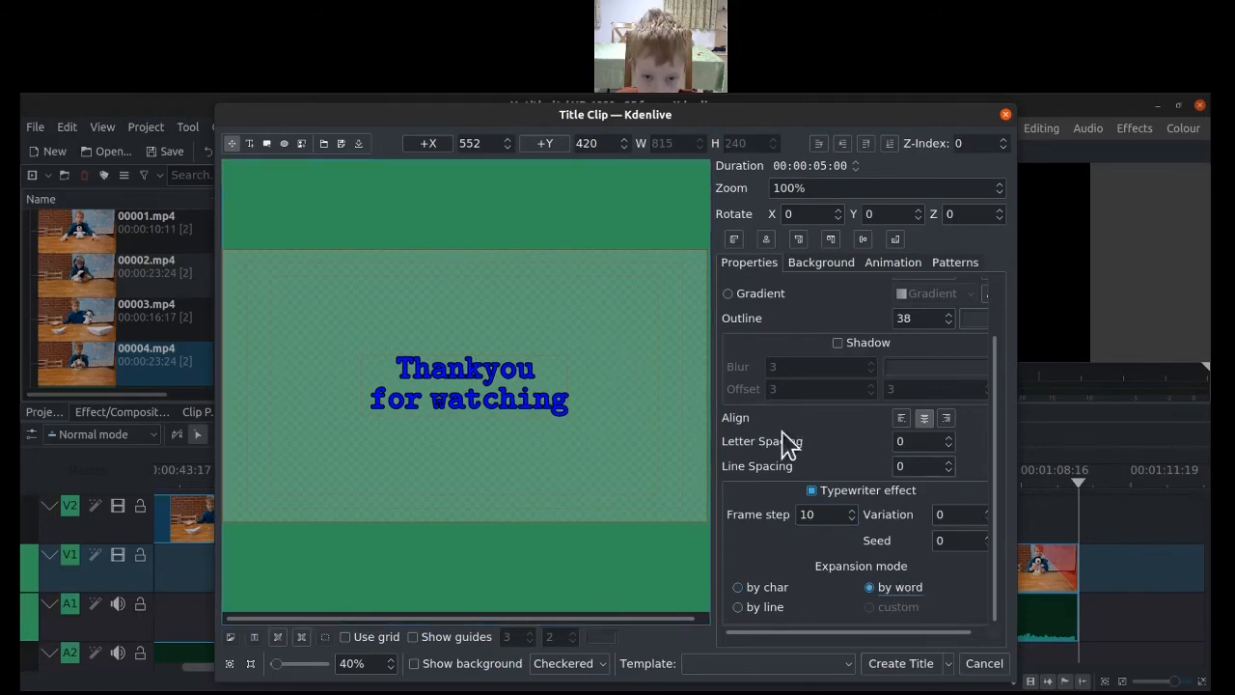
click(900, 666)
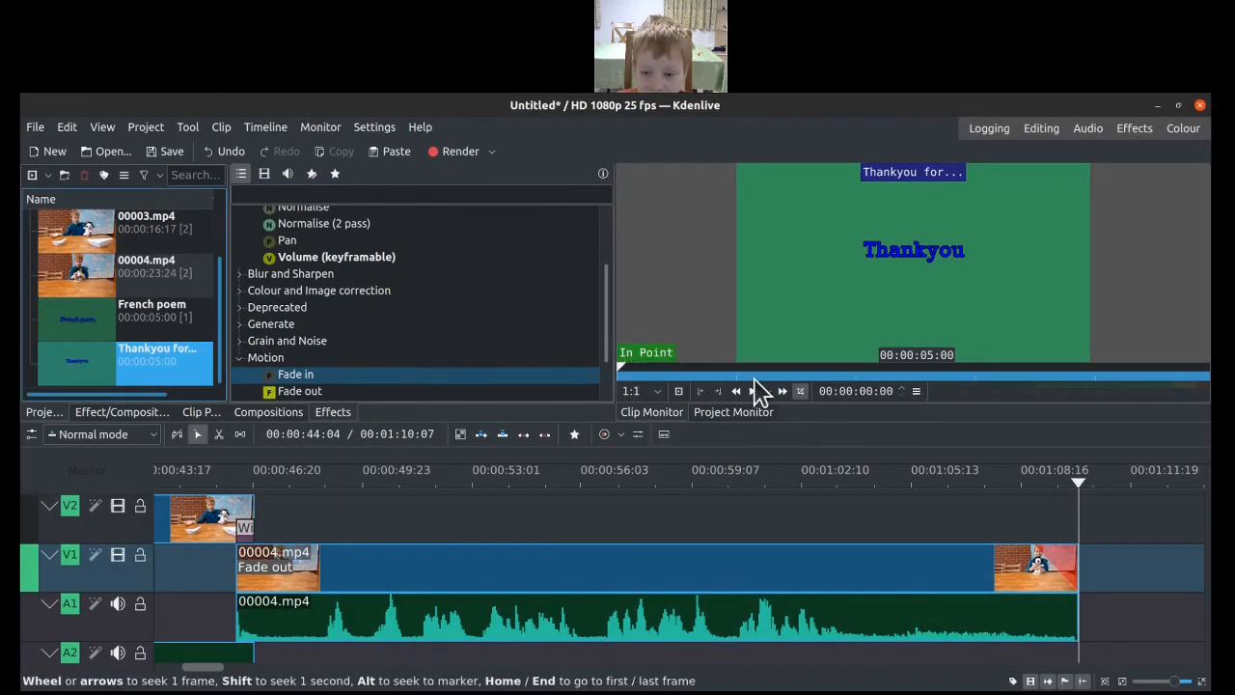
Preview the "Thankyou for watching" title clip in the clip monitor
click(82, 362)
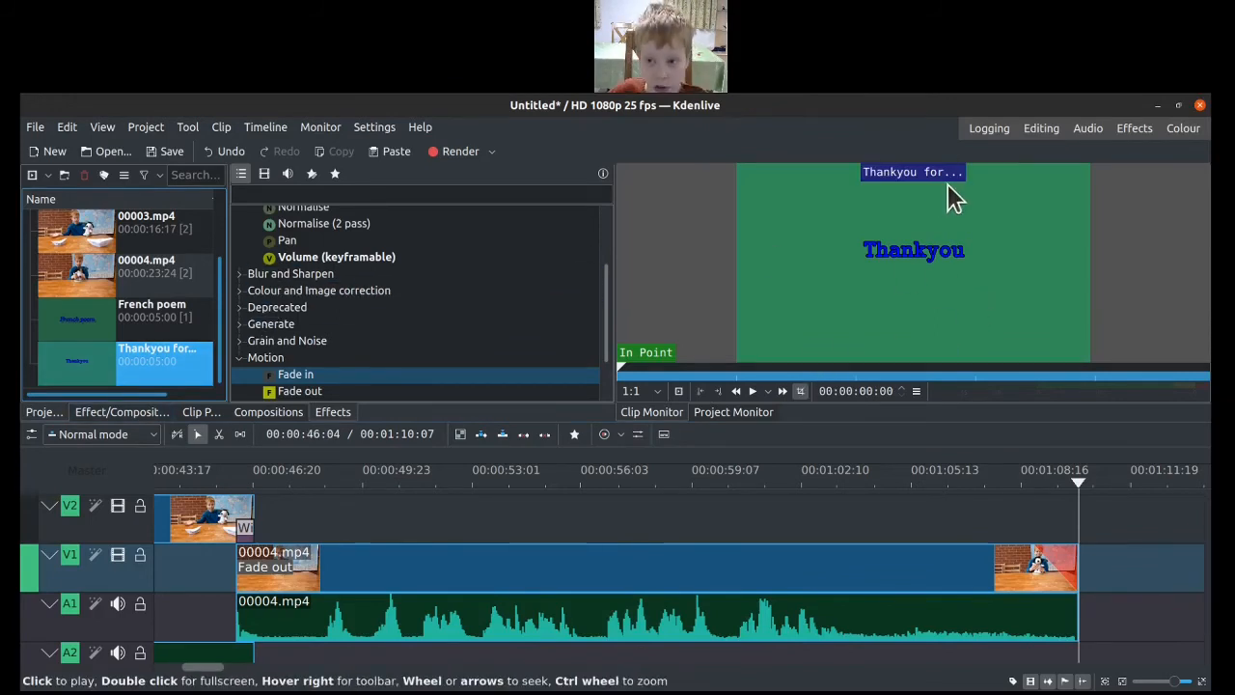
click(753, 391)
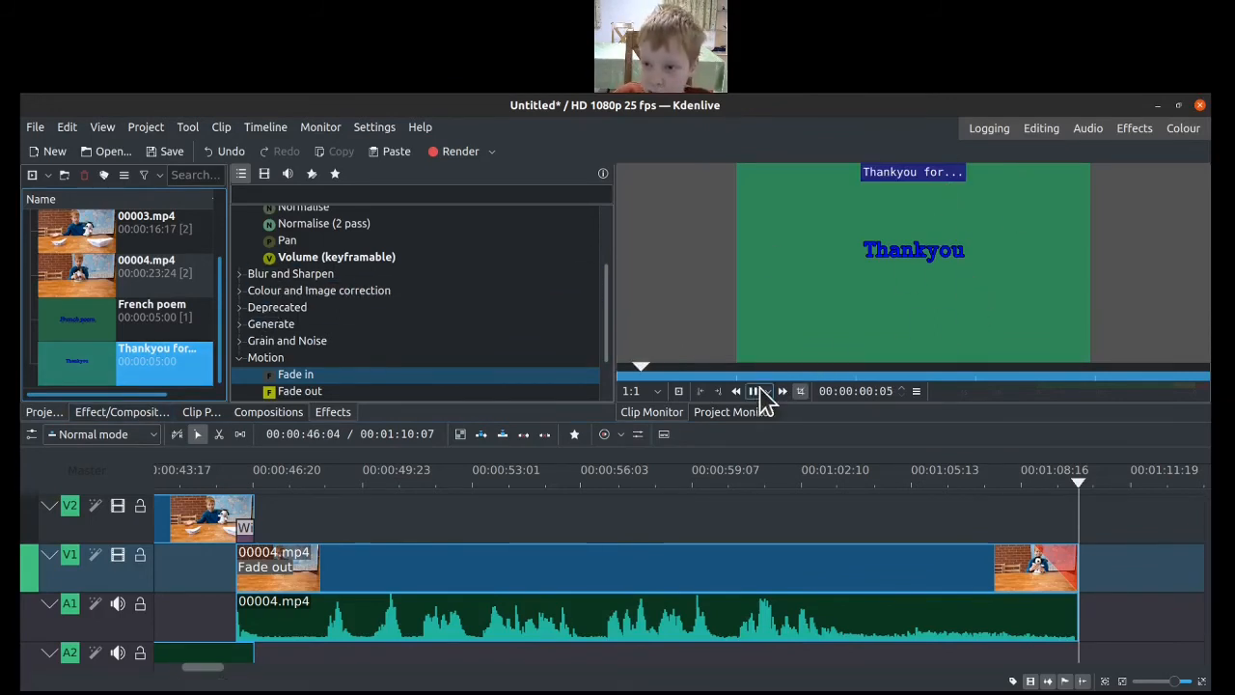
click(1002, 270)
Place the "Thankyou for watching" title on track V1 directly after the 00004.mp4 clip
drag(85, 372, 1201, 526)
click(1083, 552)
click(1065, 532)
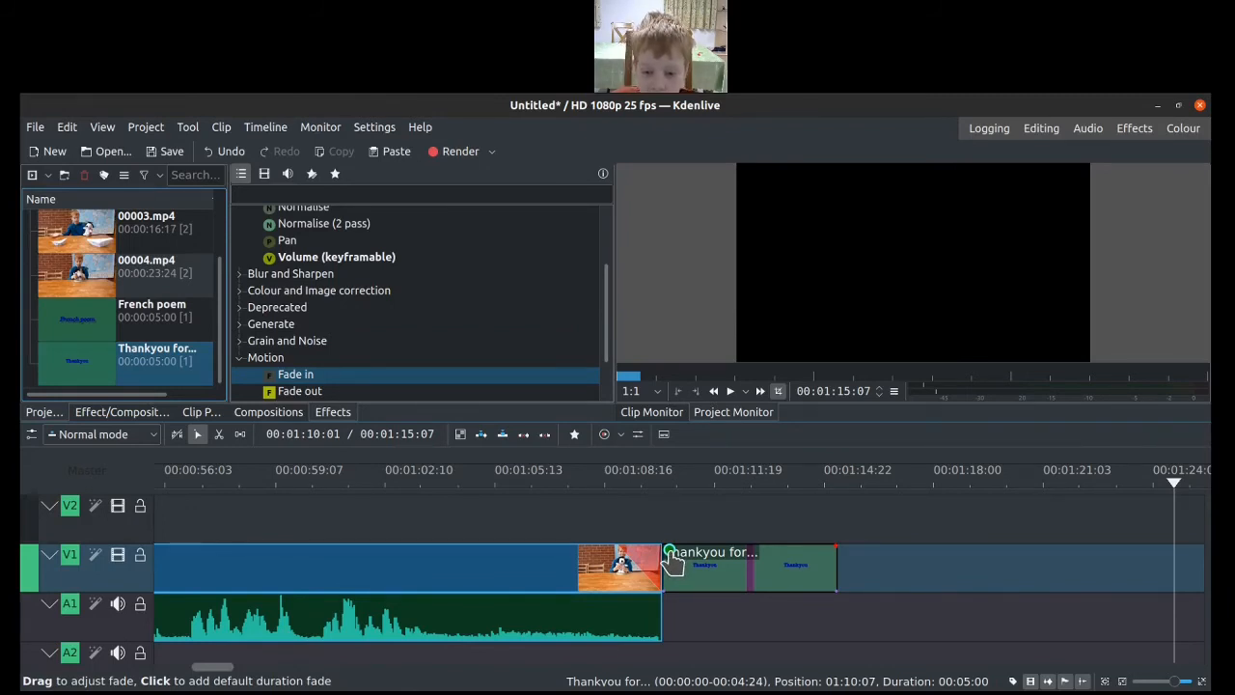
Add a short fade-in and a short fade-out to the closing title, and play back the video's ending
drag(673, 563, 680, 565)
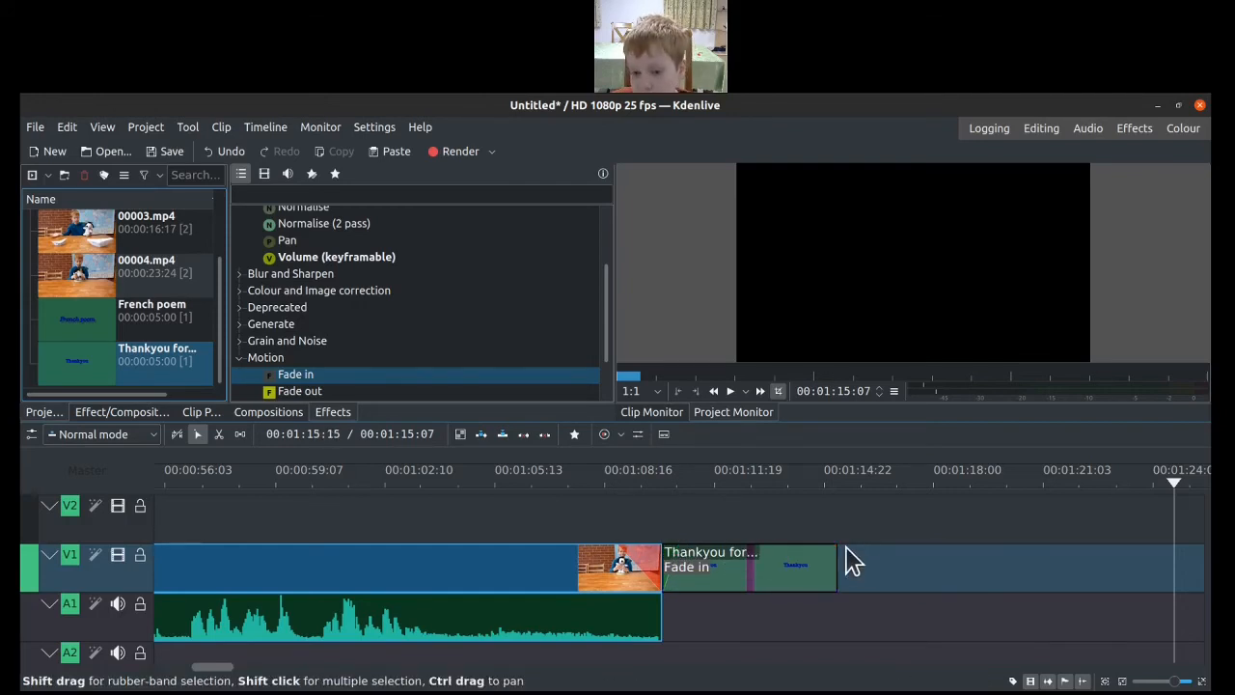
drag(836, 558, 820, 555)
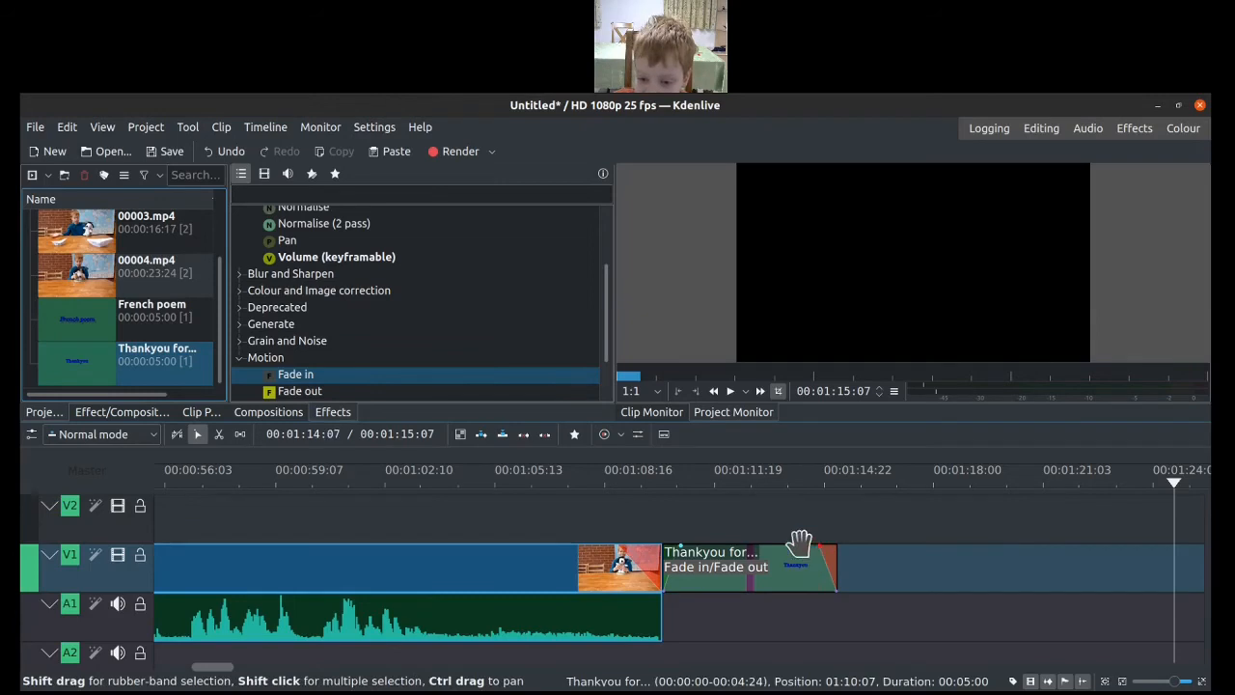
click(623, 520)
key(space)
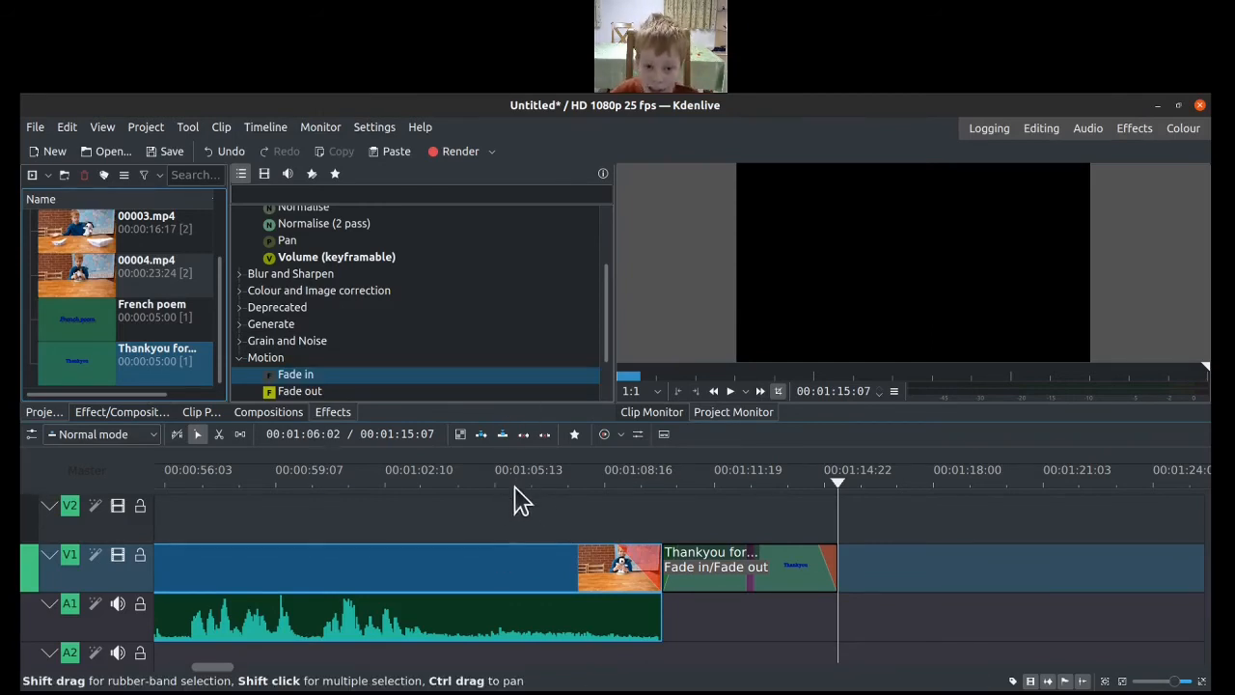
Render the full project in MP4-H264/AAC format to "French poem.mp4" in the French_Poem folder, and close the rendering dialog
click(461, 156)
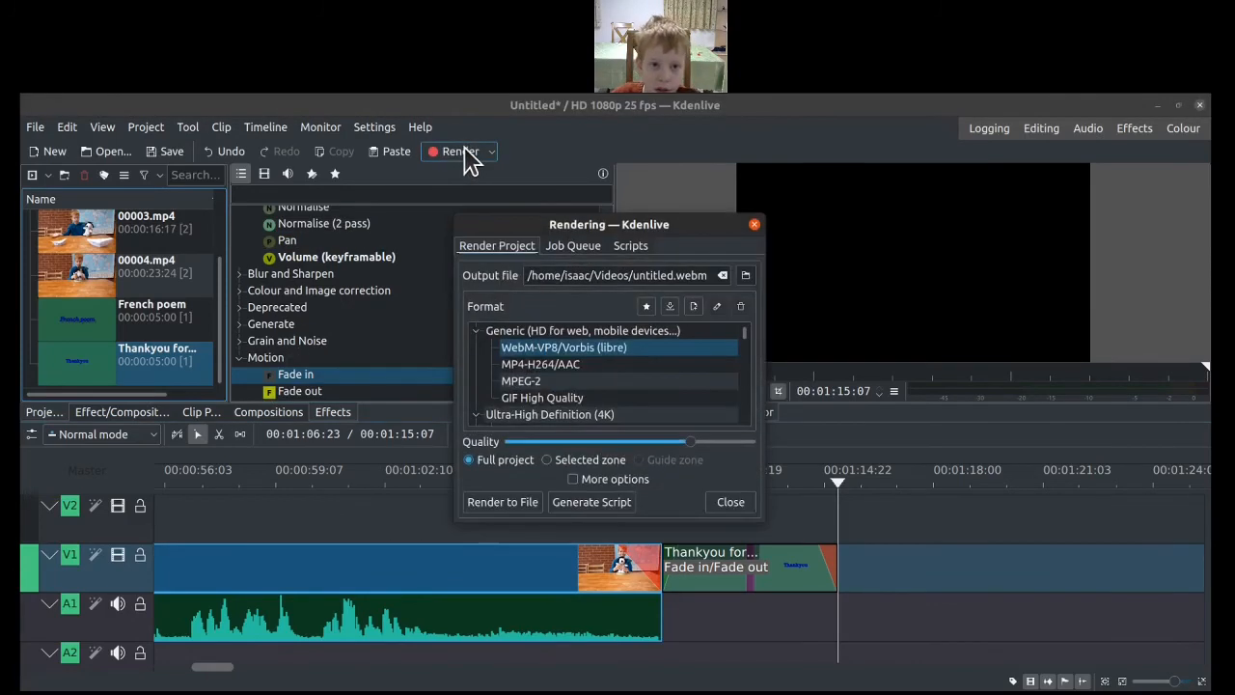
click(518, 366)
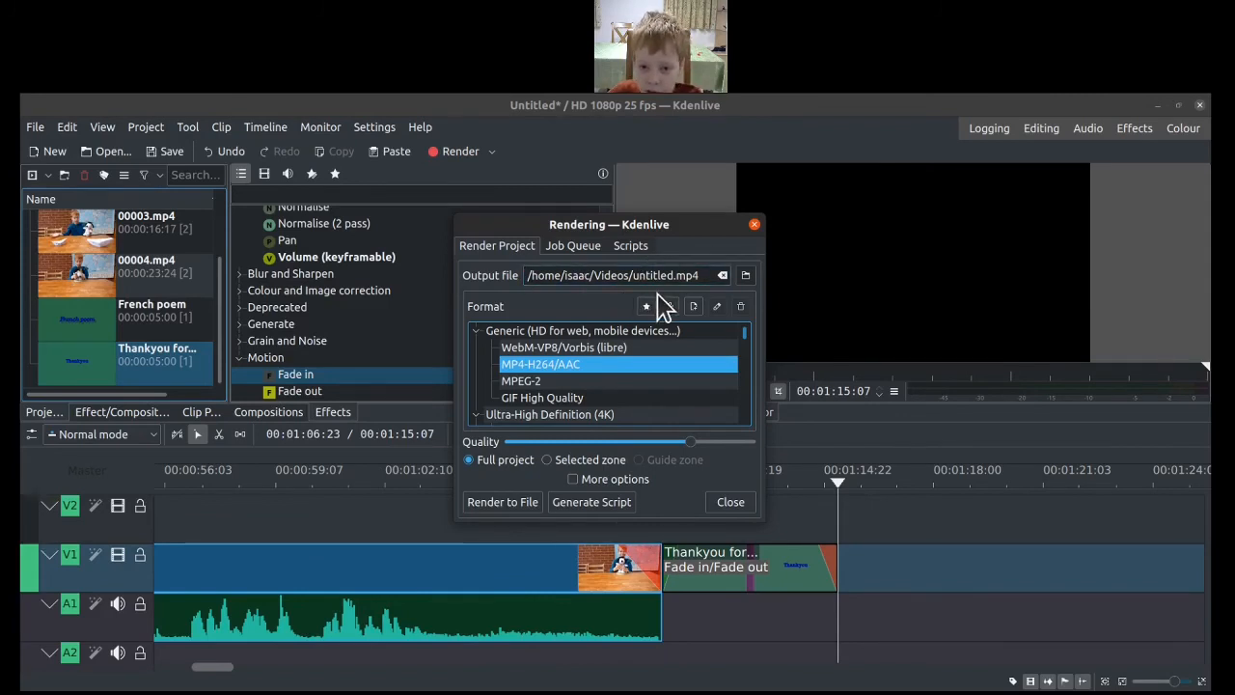
click(746, 278)
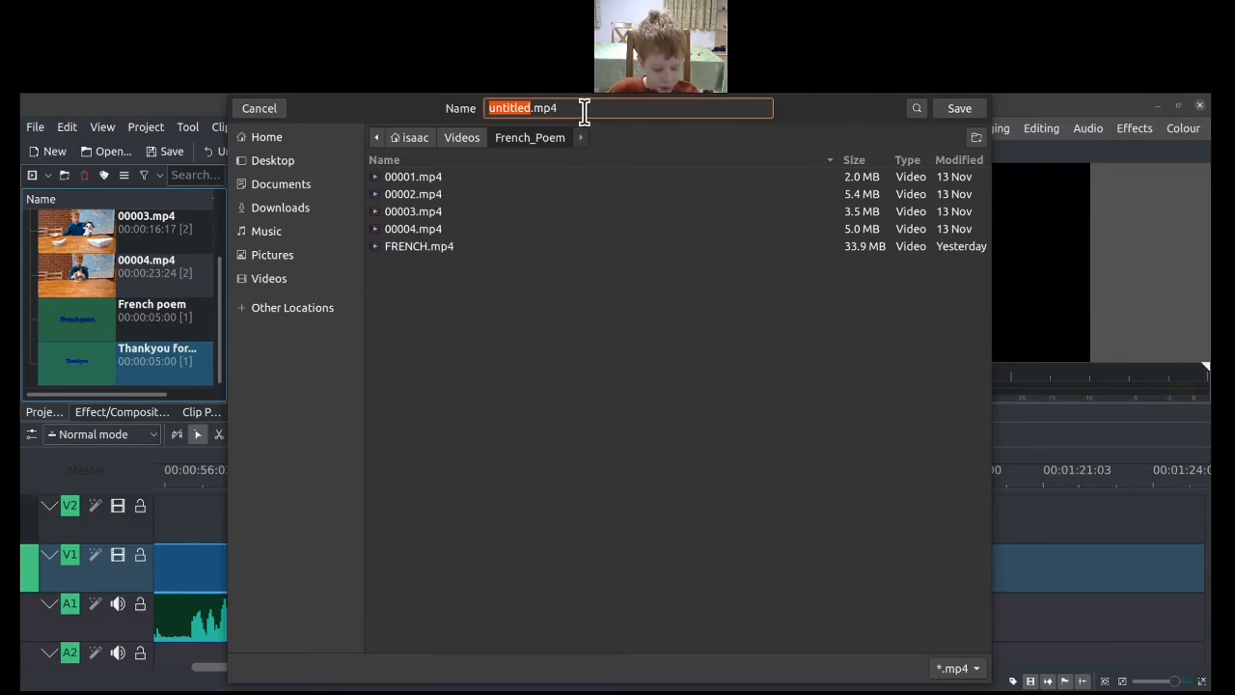
text(French poem)
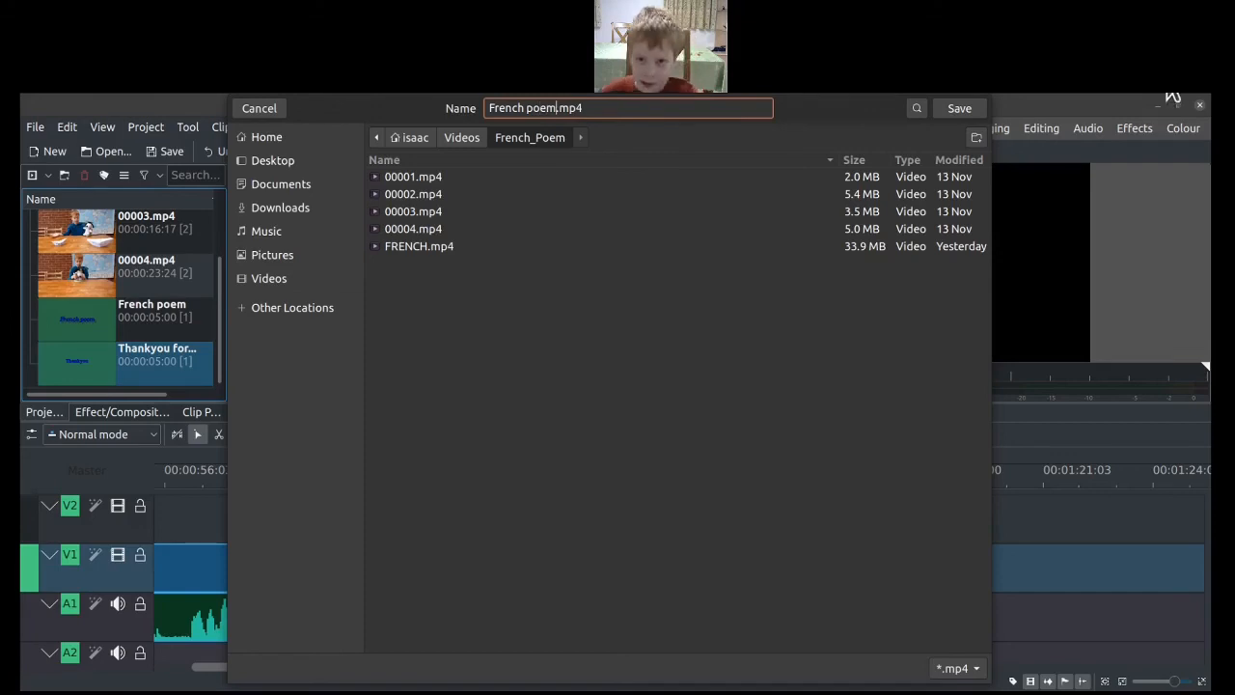
click(959, 108)
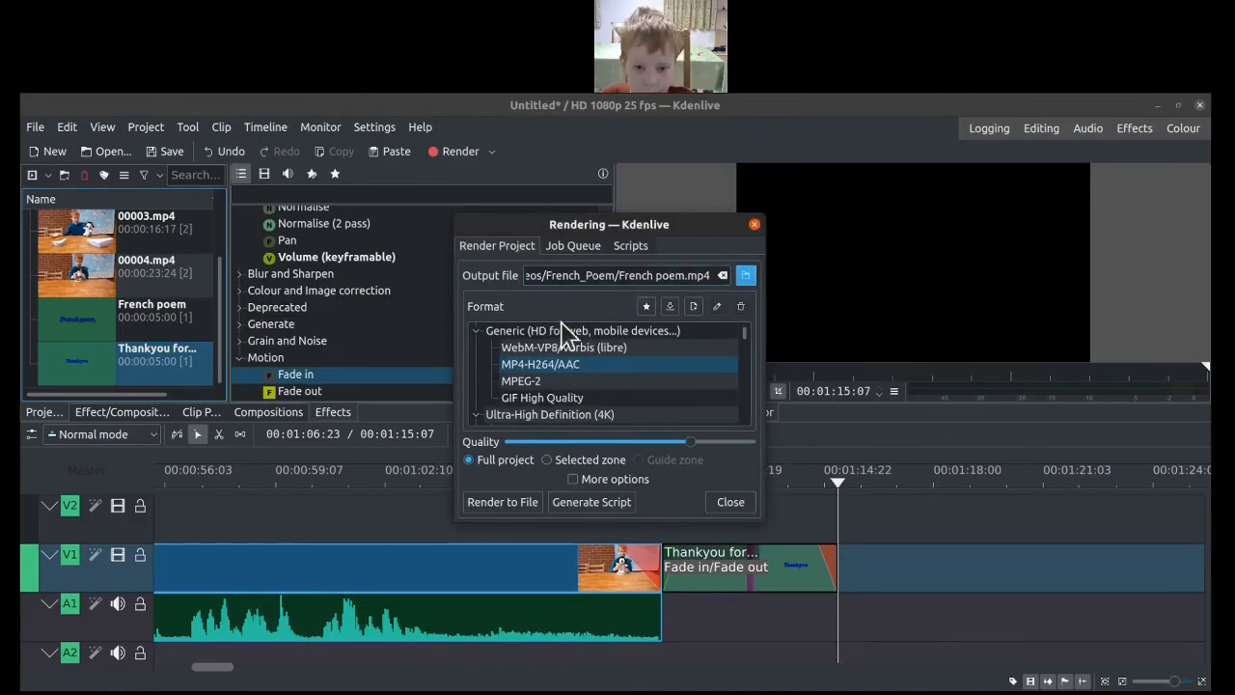
click(499, 502)
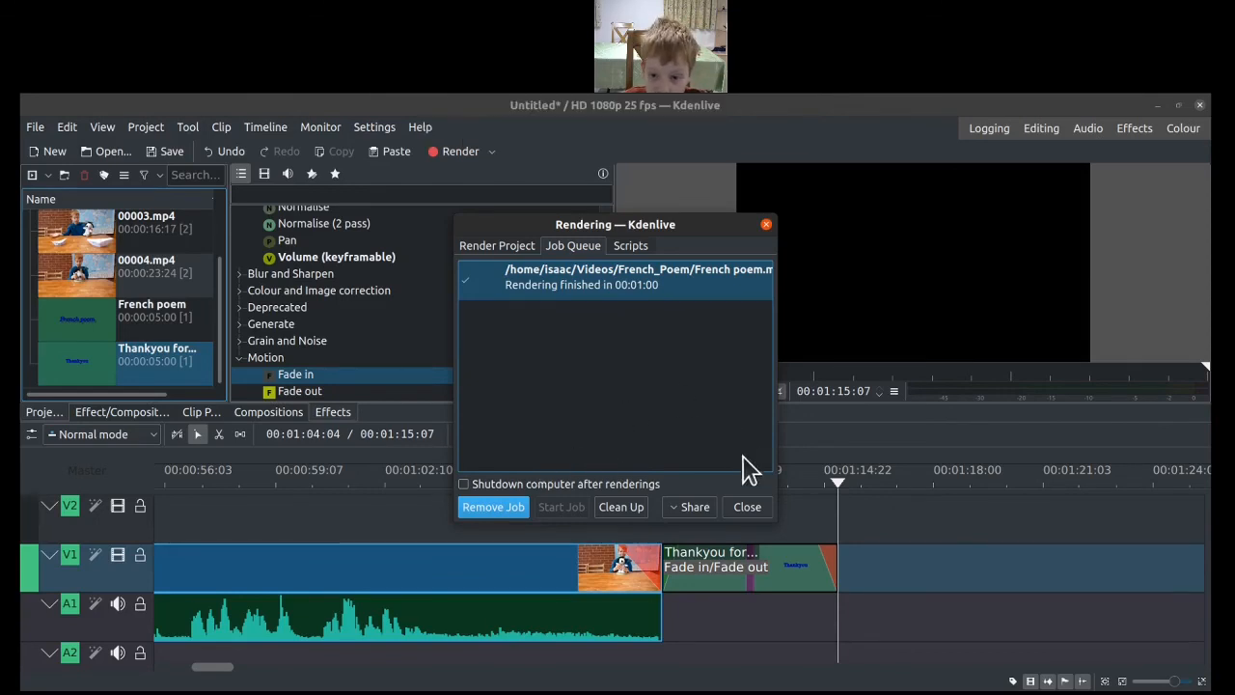
click(747, 507)
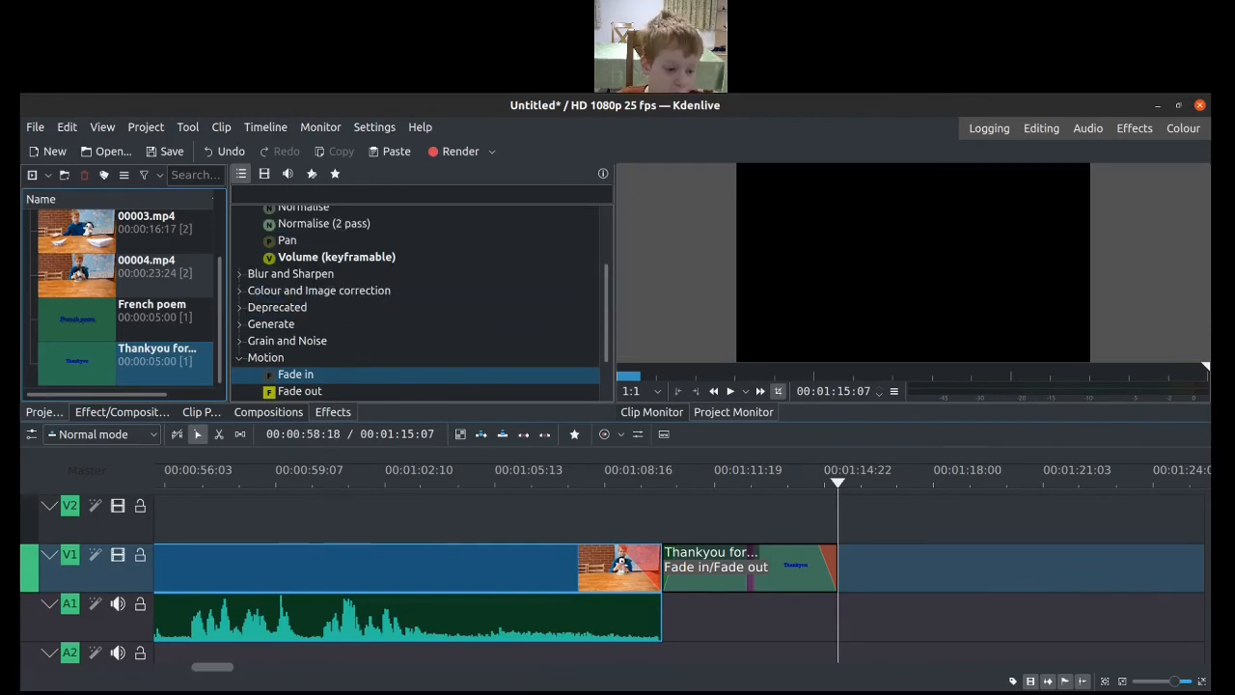
Play the start of the rendered "French poem.mp4" from the Videos/French_Poem folder in VLC, pause it and switch back to Kdenlive
click(156, 692)
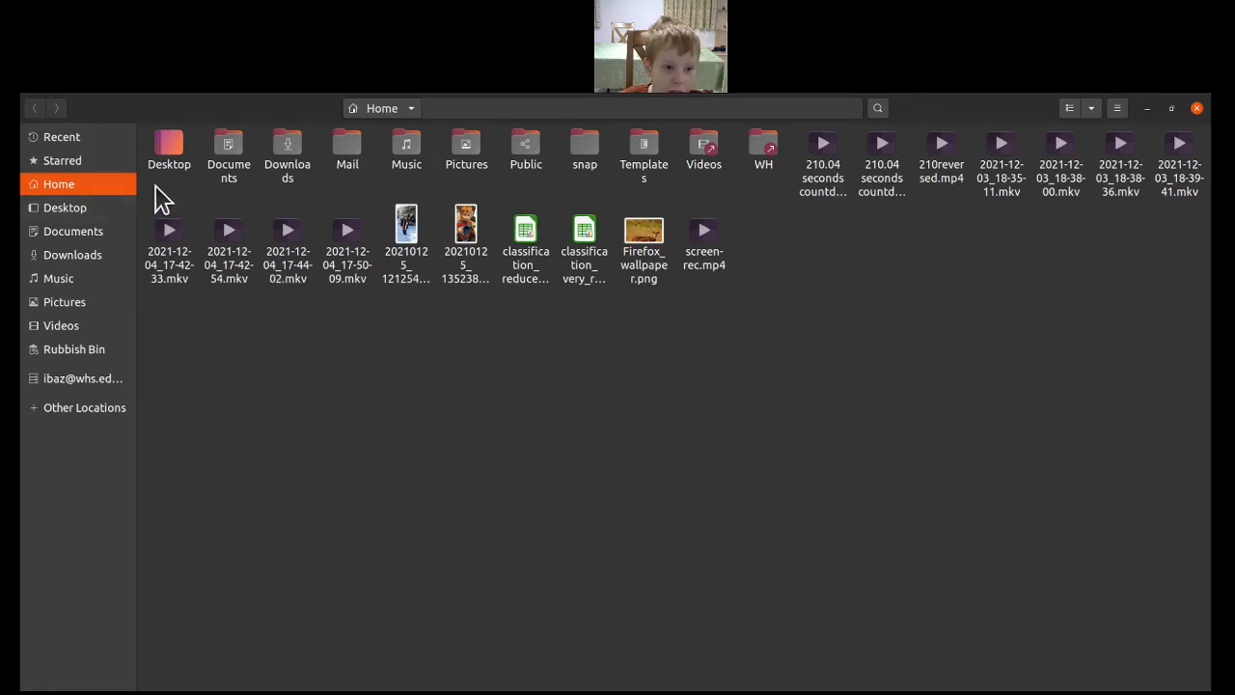
click(93, 325)
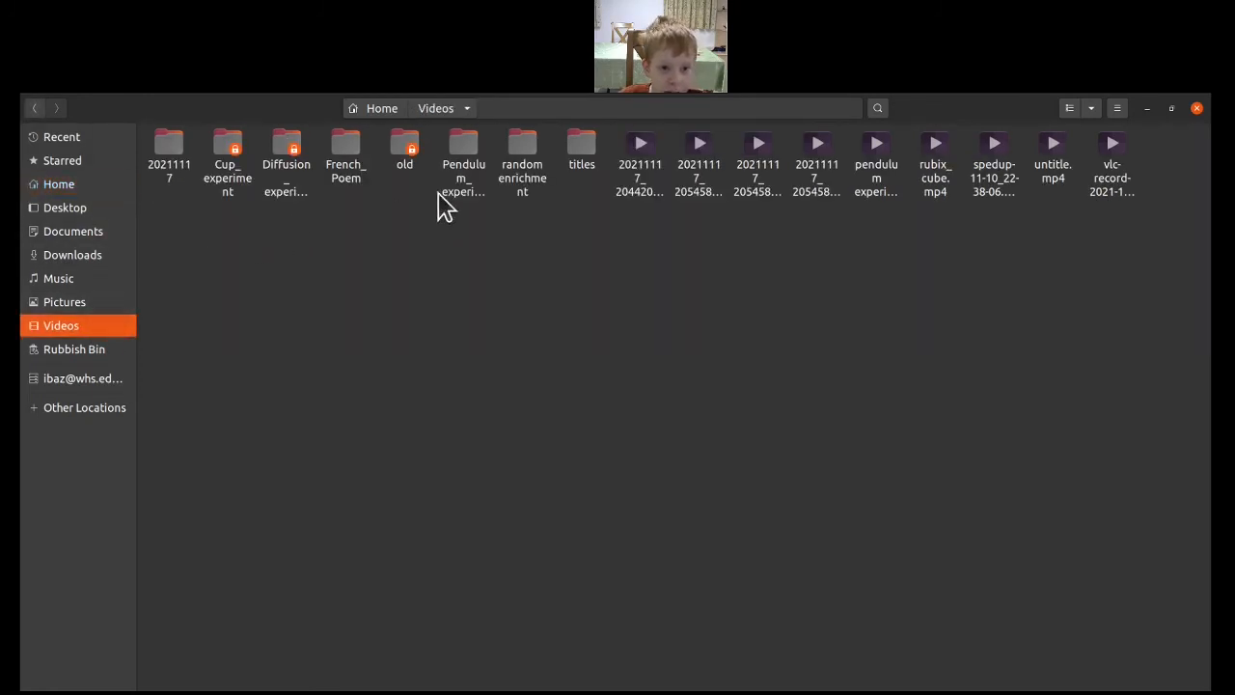
double_click(350, 176)
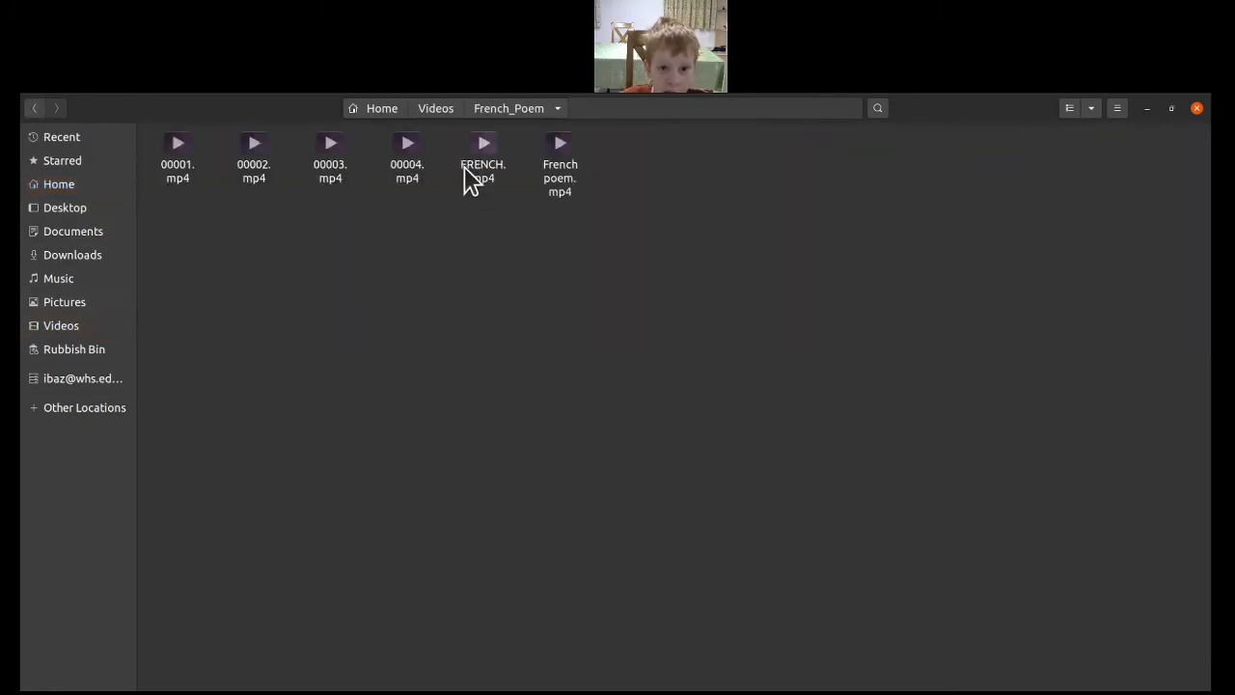
double_click(560, 174)
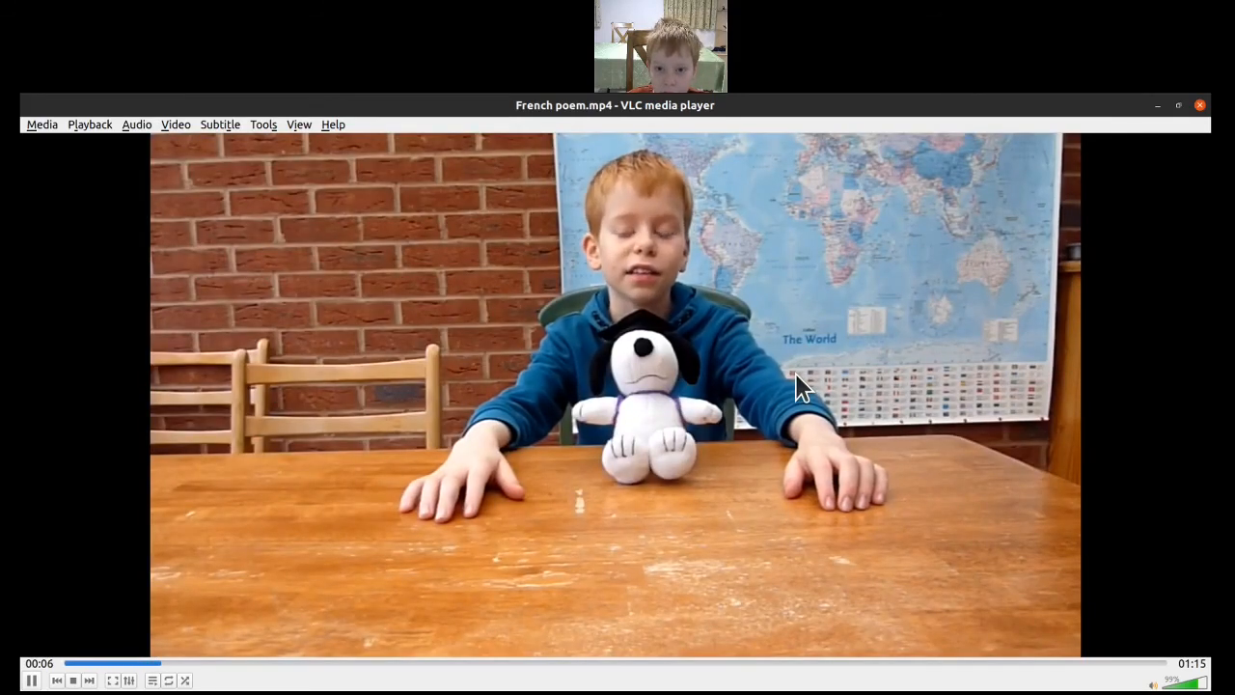
click(795, 372)
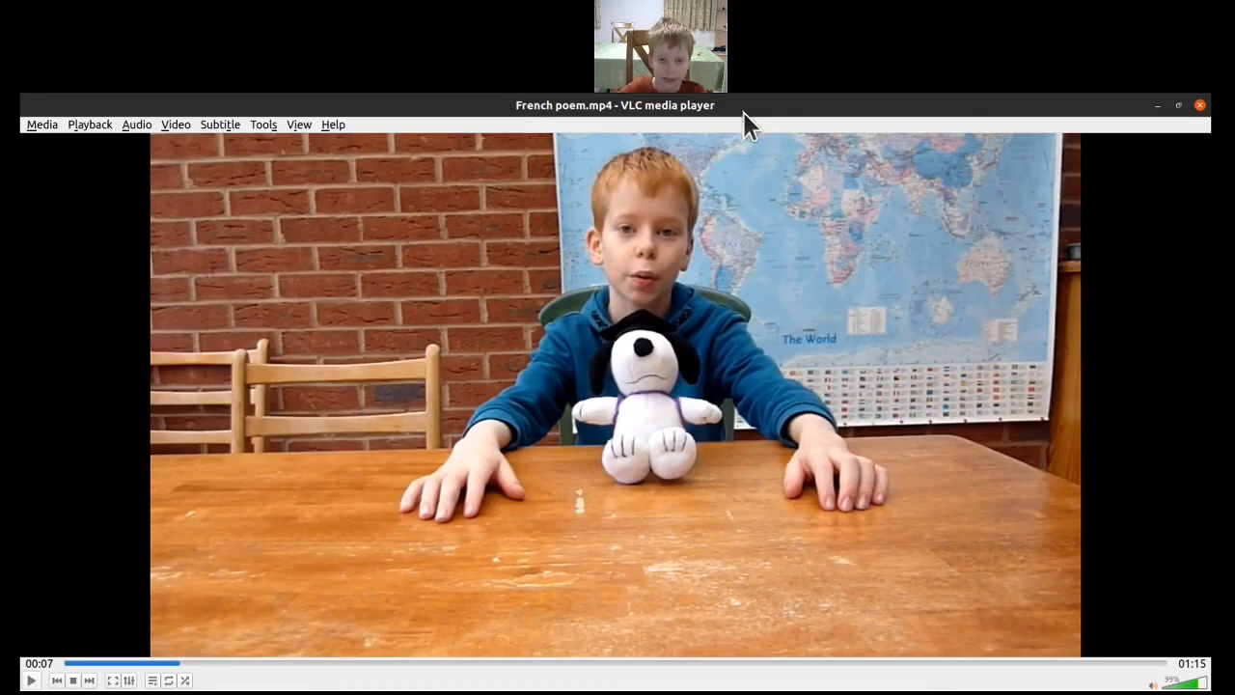
key(alt+Tab)
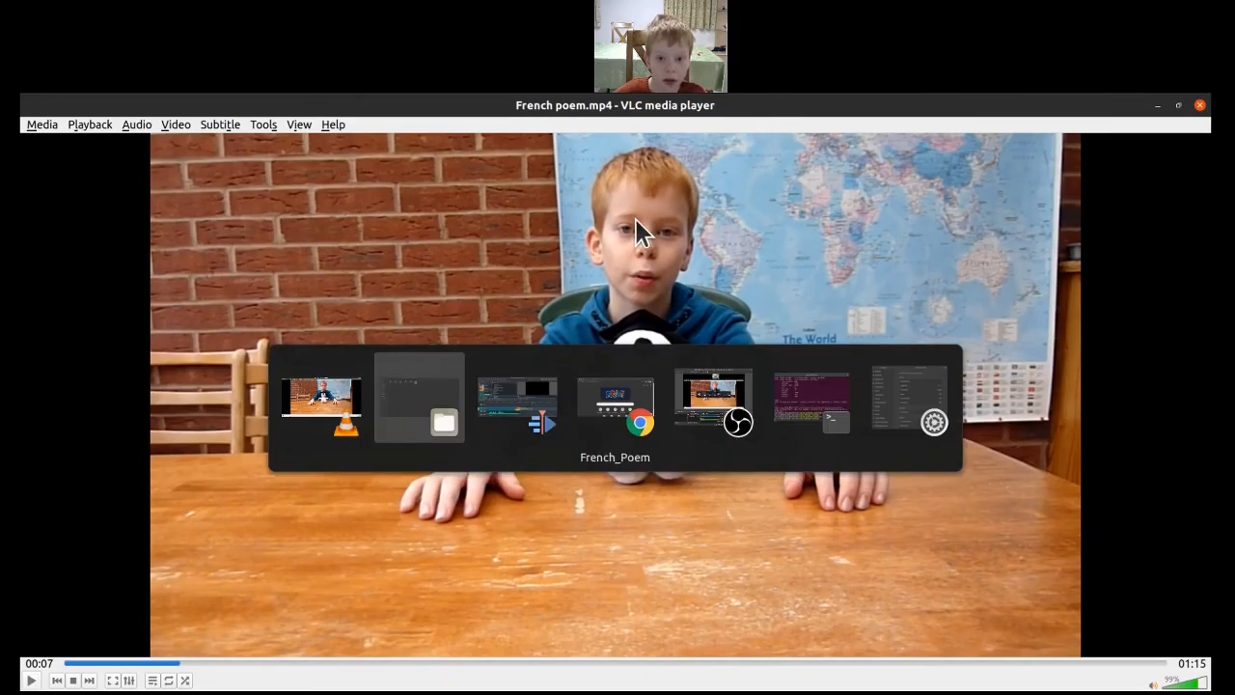
key(alt+Tab)
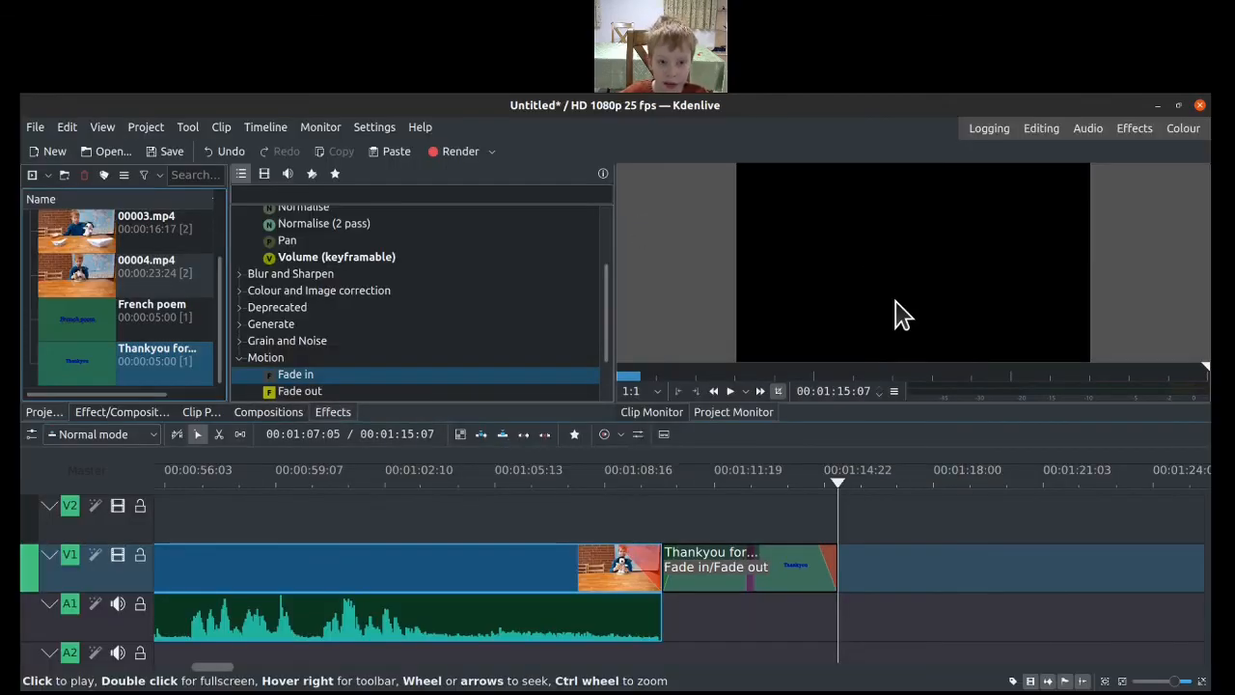